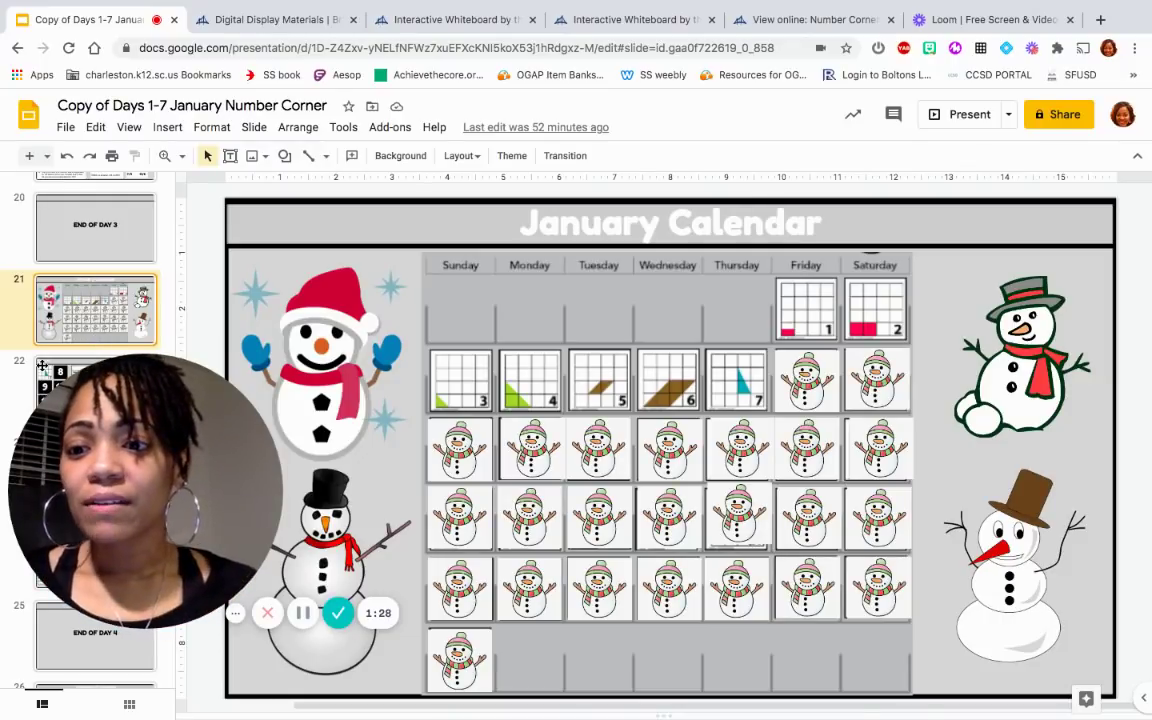
# - On the Day 4 Calendar Grid Observations slide, enter 'right triangle' as date 7's shape name
pyautogui.moveTo(171, 399); pyautogui.dragTo(212, 399)
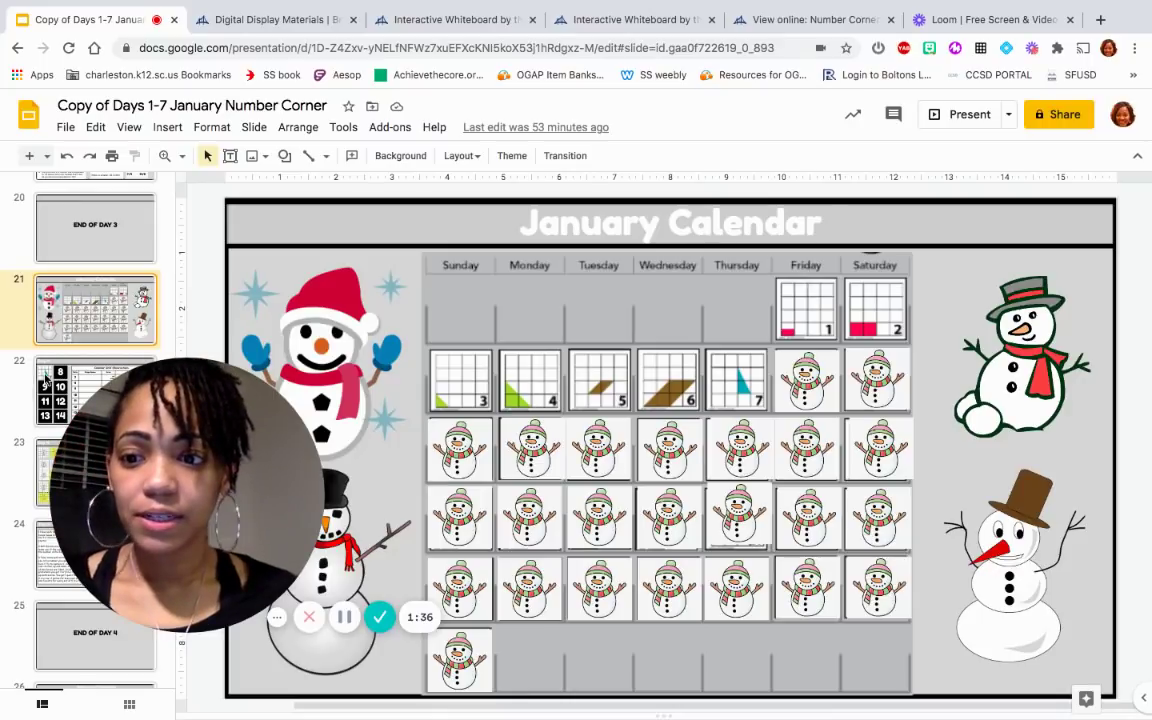
pyautogui.click(45, 376)
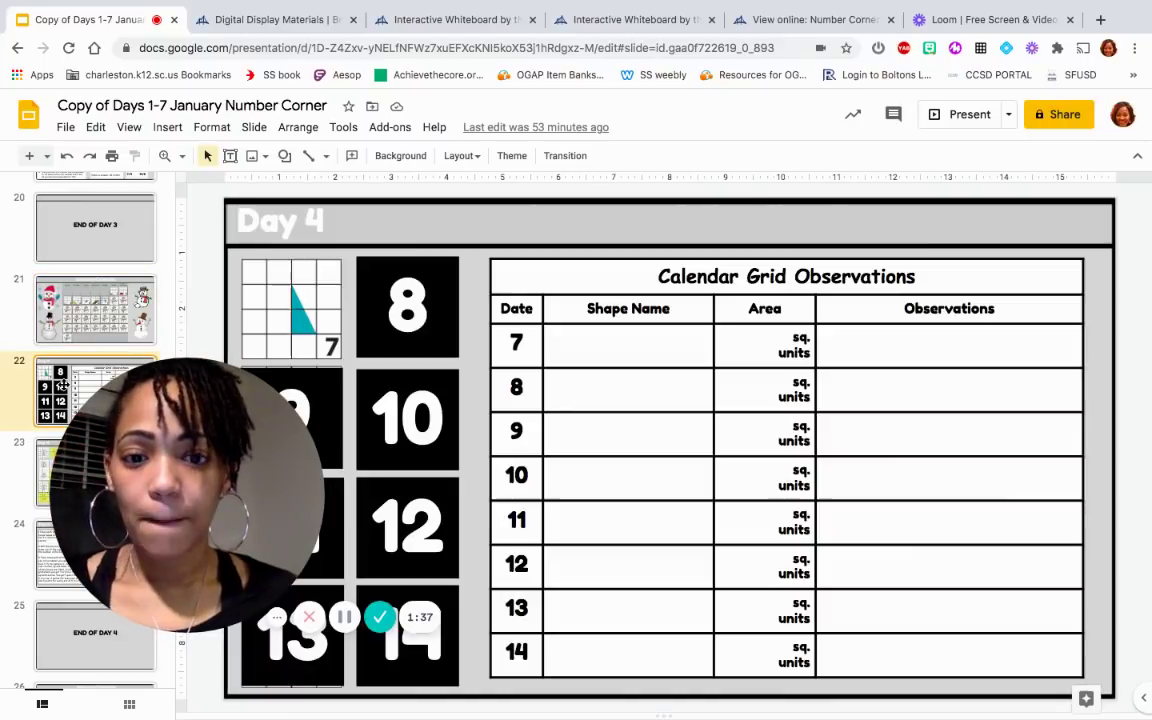
pyautogui.click(566, 342)
pyautogui.write('r')
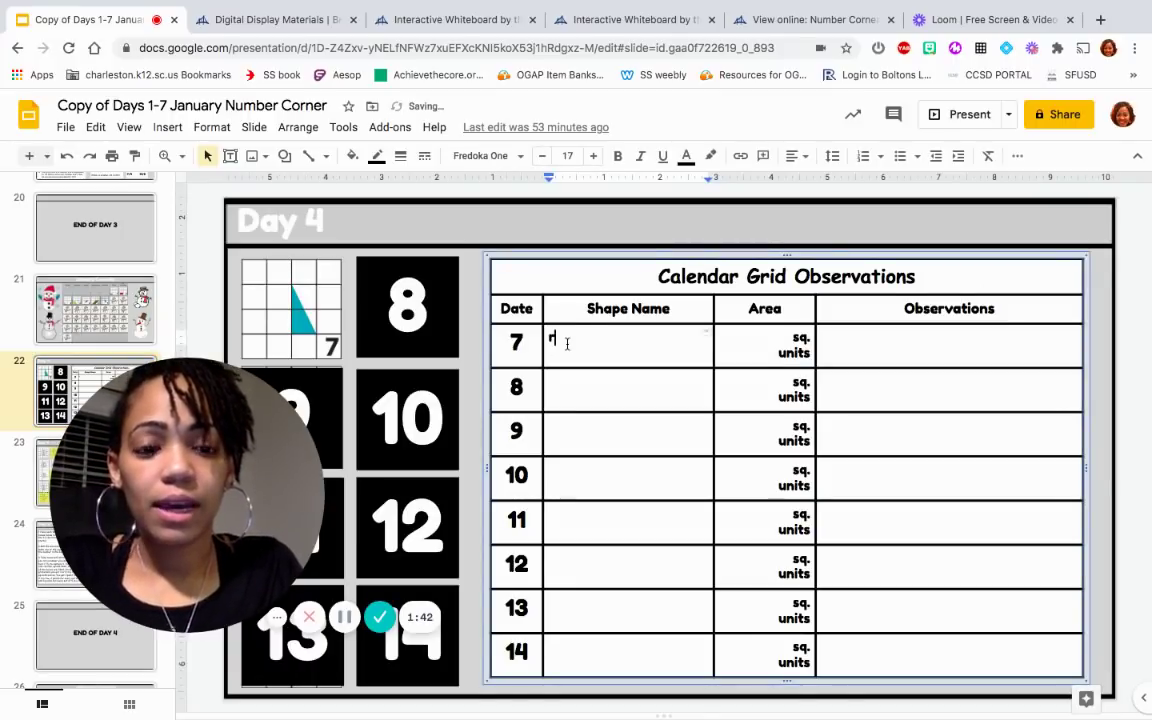
pyautogui.write('ight')
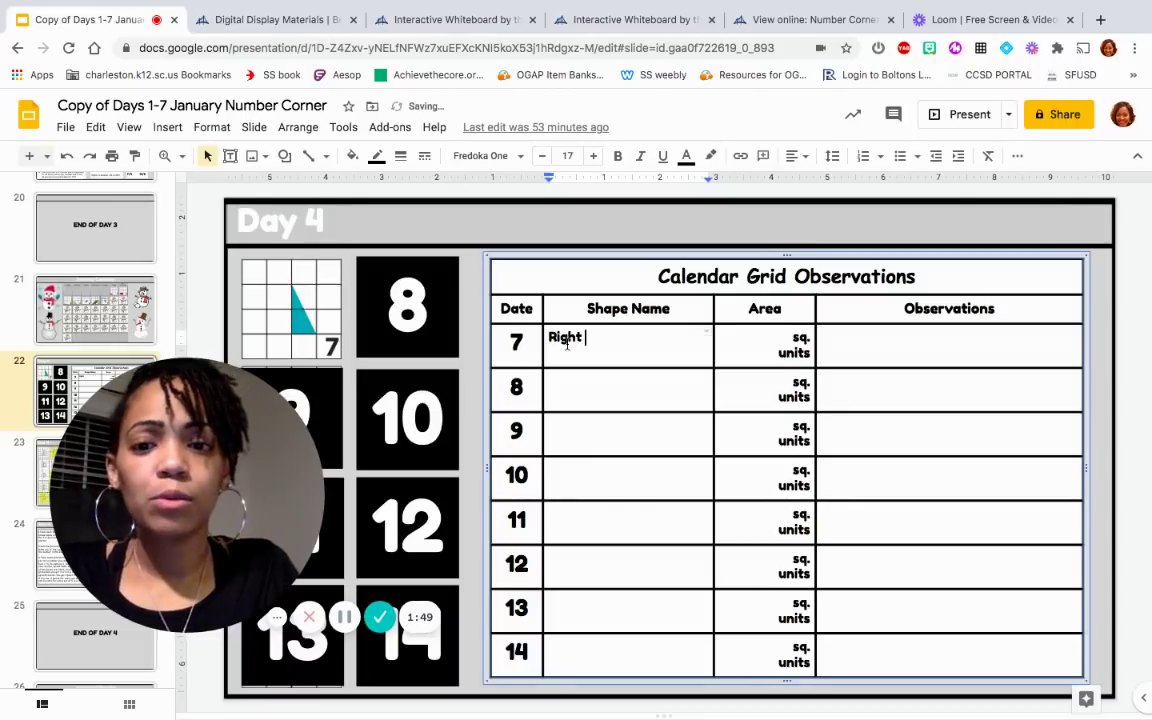
pyautogui.write('triangle')
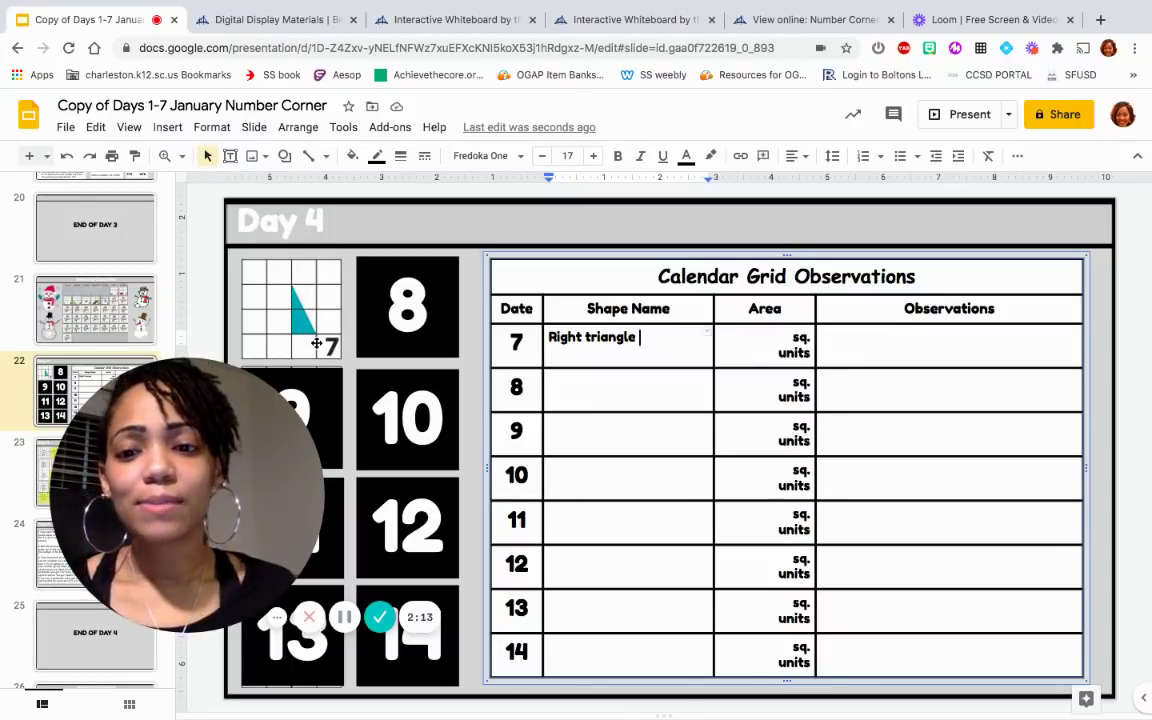
# - Enter 1 before 'sq.' in date 7's area cell
pyautogui.click(774, 338)
pyautogui.click(765, 348)
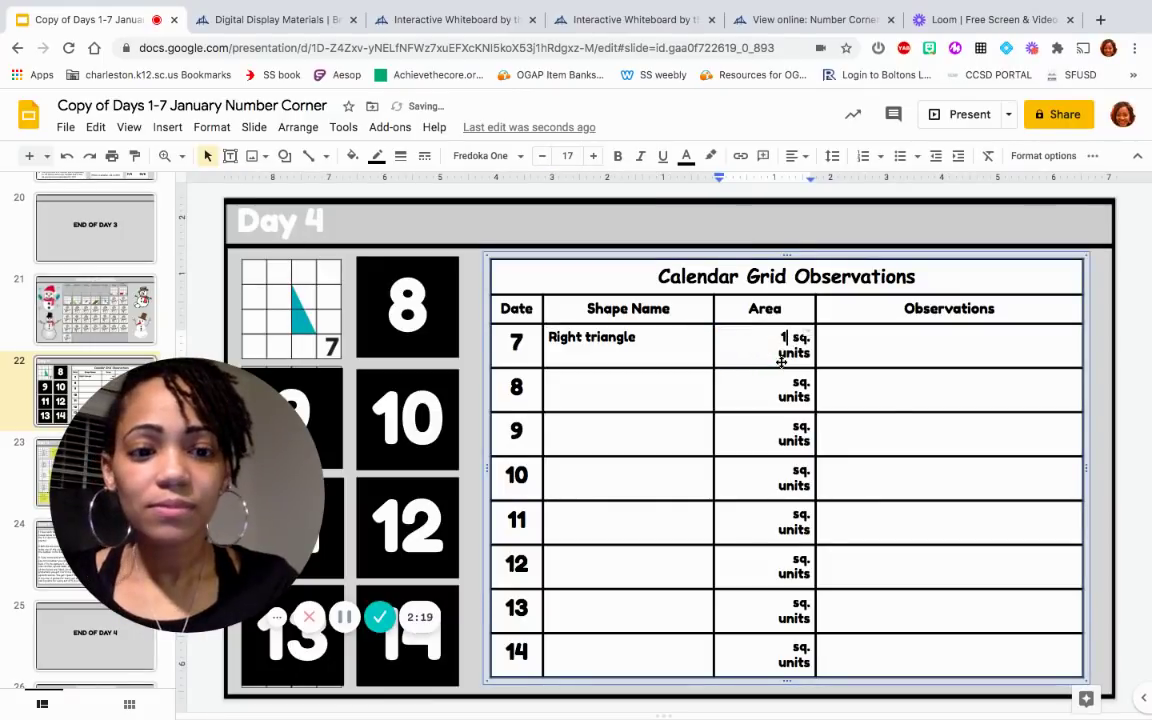
pyautogui.write('1')
pyautogui.click(899, 348)
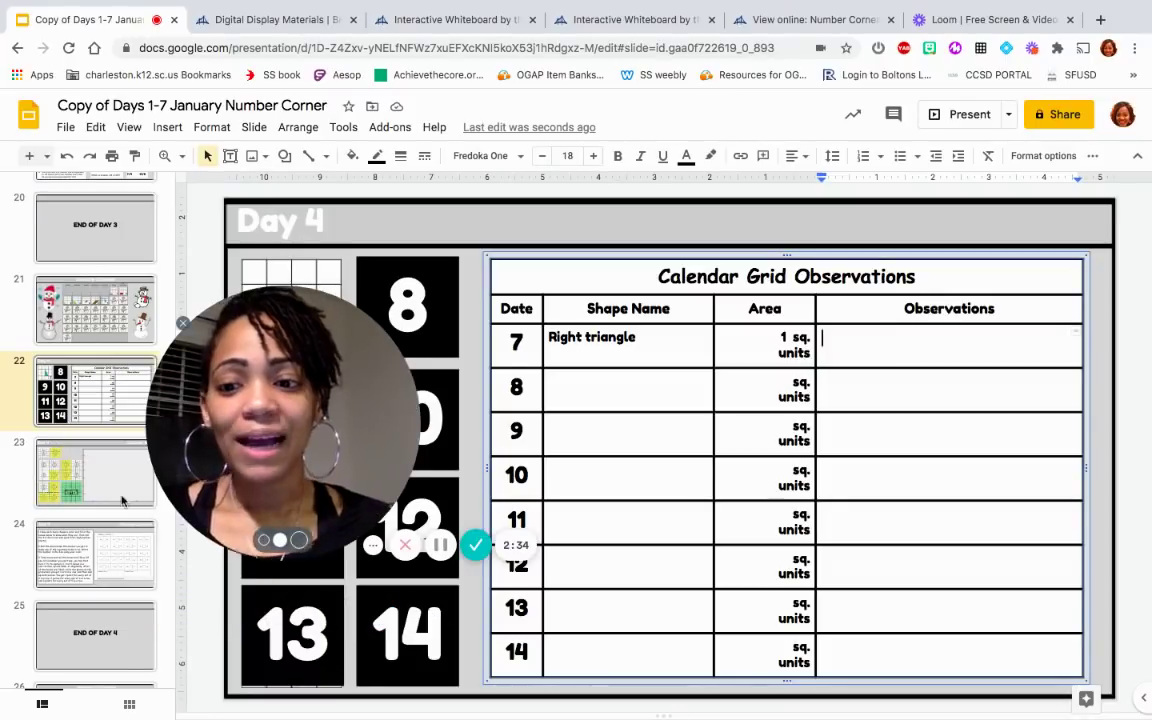
# - Move through slide 23 (Day 4 Calendar Grid) to slide 24, the Division Capture slide
pyautogui.click(72, 484)
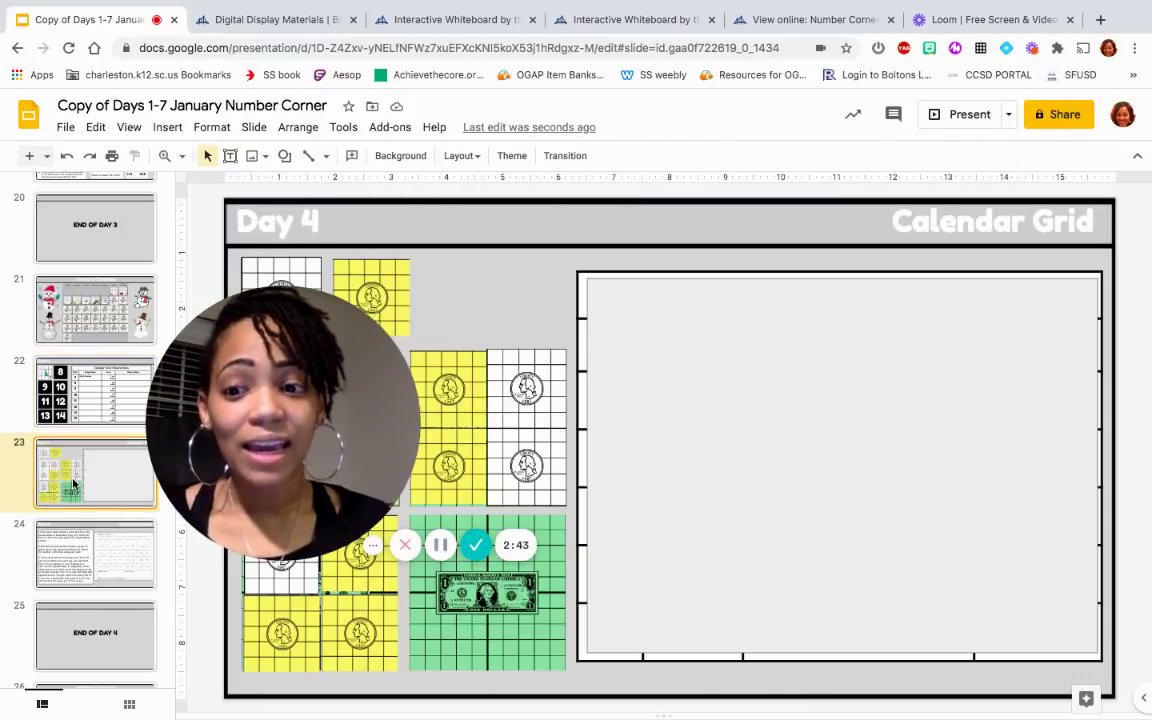
pyautogui.moveTo(290, 428); pyautogui.dragTo(128, 387)
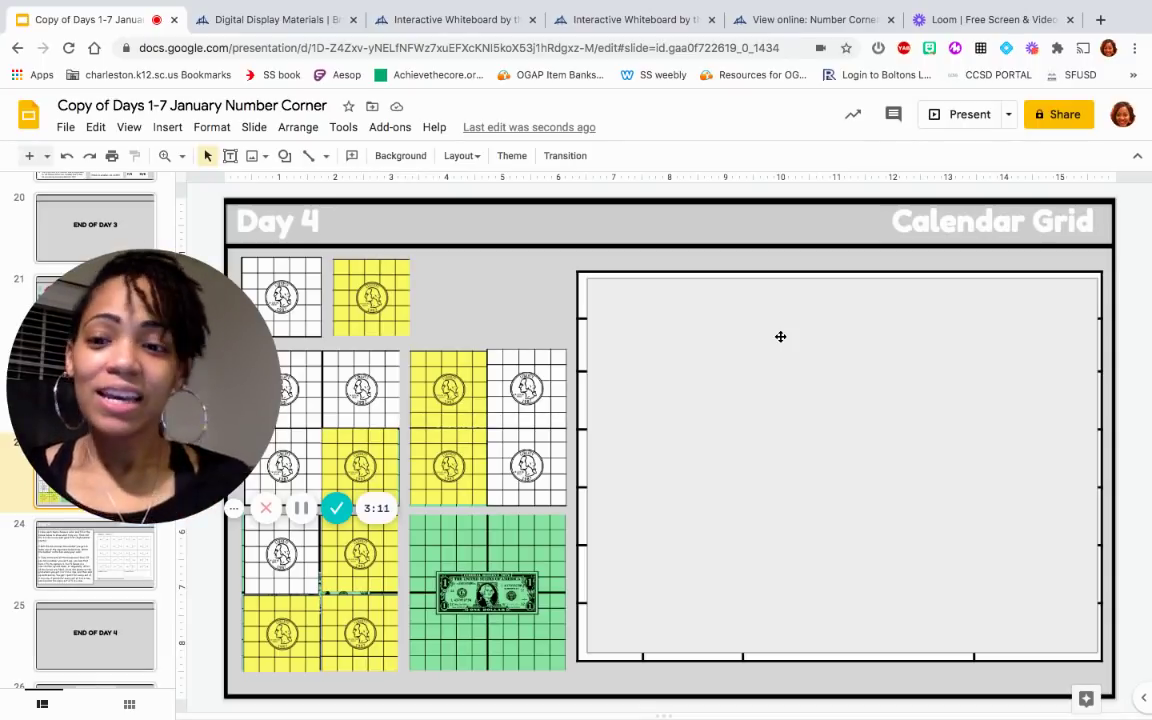
pyautogui.moveTo(168, 403); pyautogui.dragTo(237, 353)
pyautogui.click(84, 556)
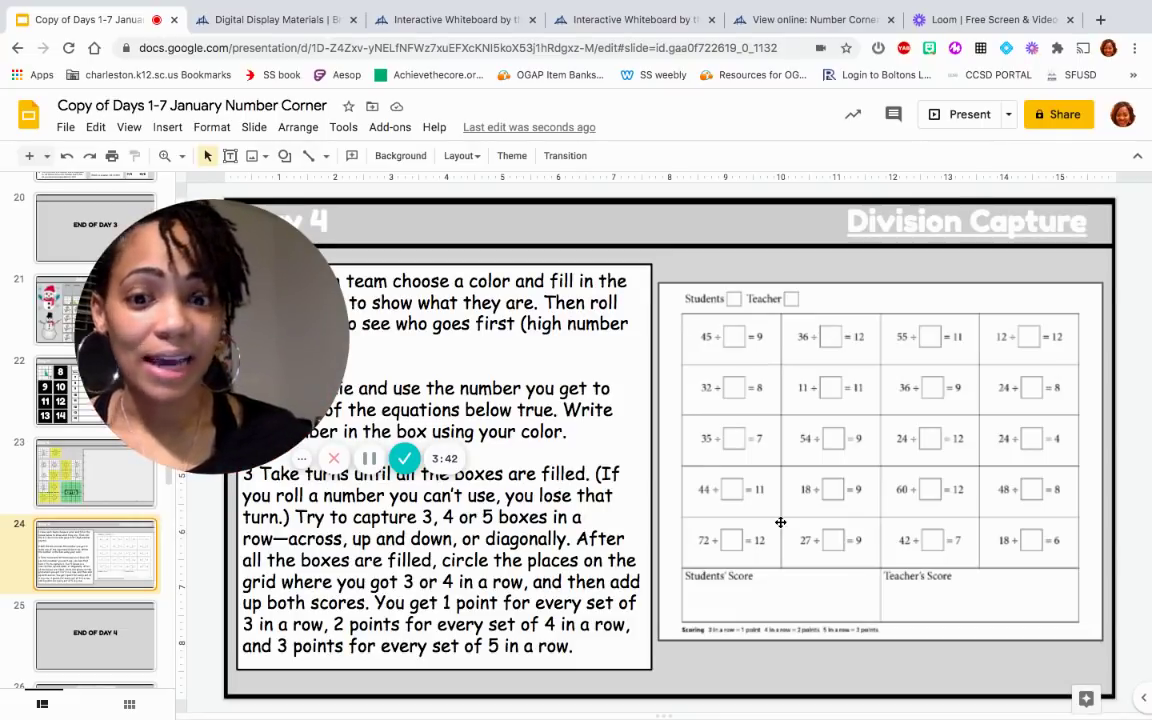
pyautogui.moveTo(273, 284); pyautogui.dragTo(203, 183)
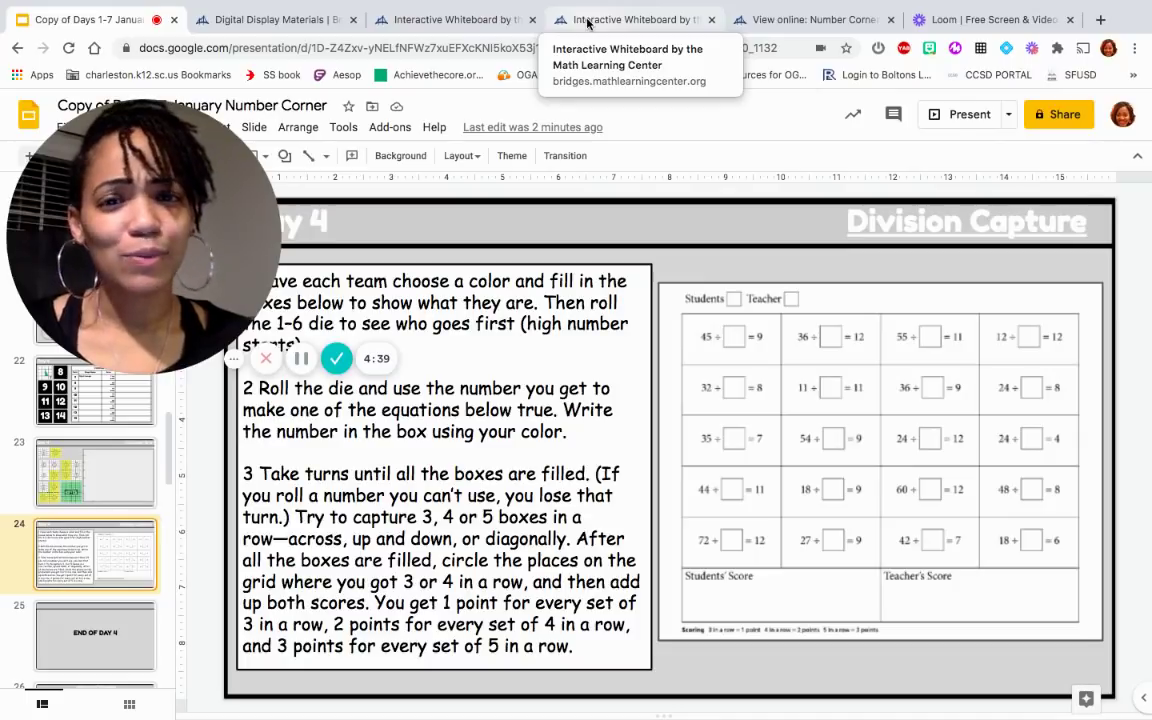
# - In the whiteboard tab, skim the Introducing Division Capture page and page ahead to Record Sheet 1
pyautogui.click(432, 21)
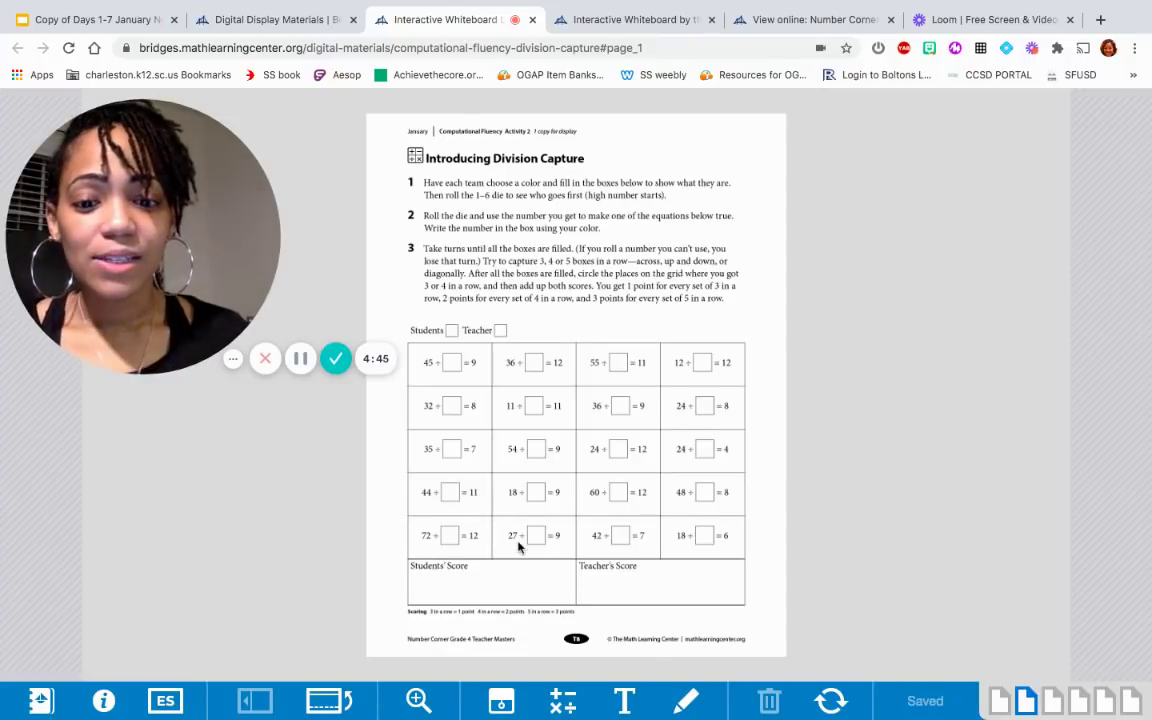
pyautogui.scroll(5, 518, 545)
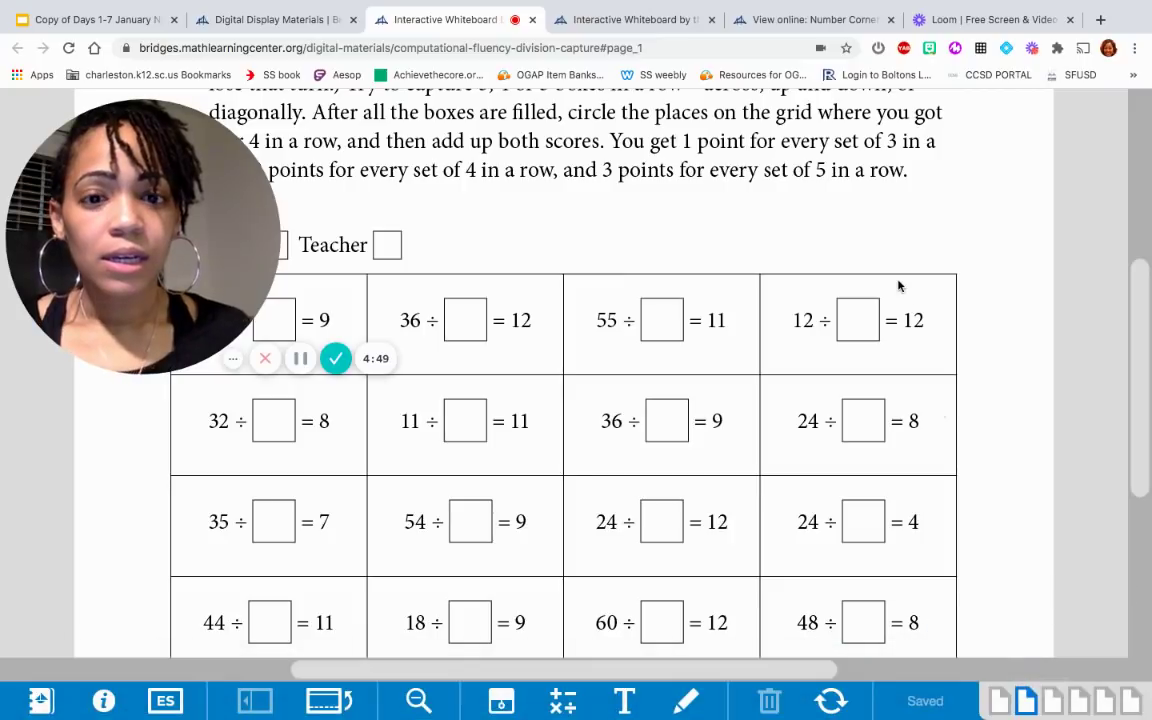
pyautogui.scroll(-5, 899, 280)
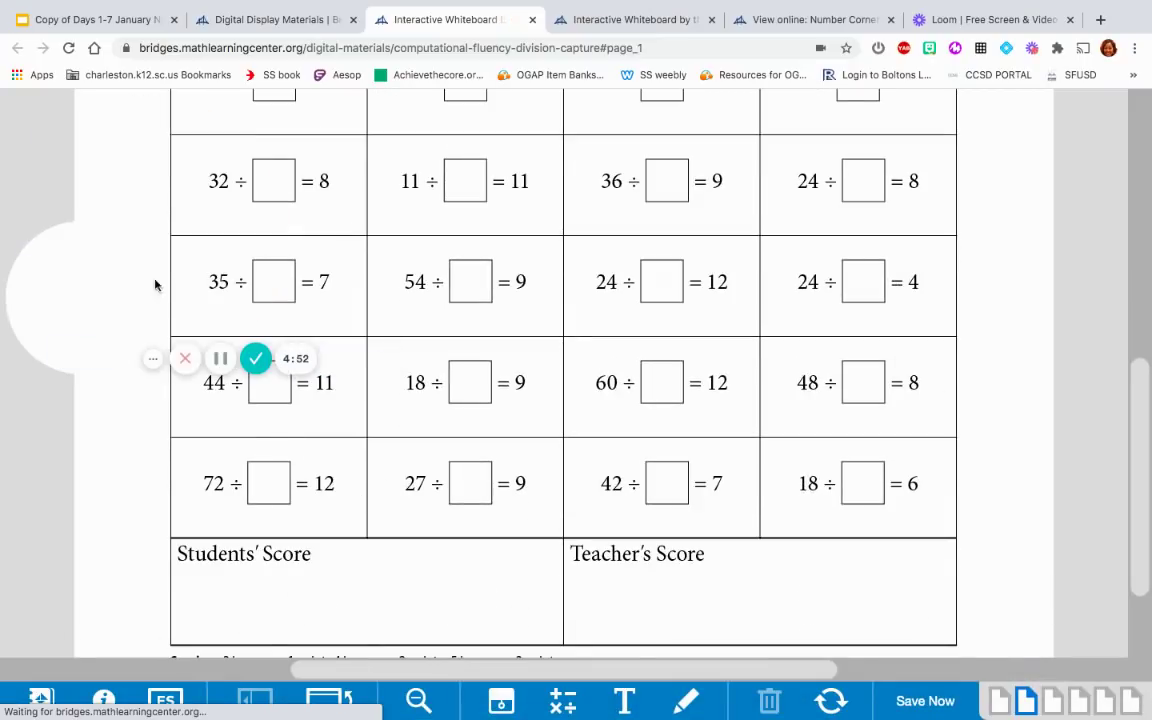
pyautogui.moveTo(148, 281); pyautogui.dragTo(143, 543)
pyautogui.scroll(10, 612, 390)
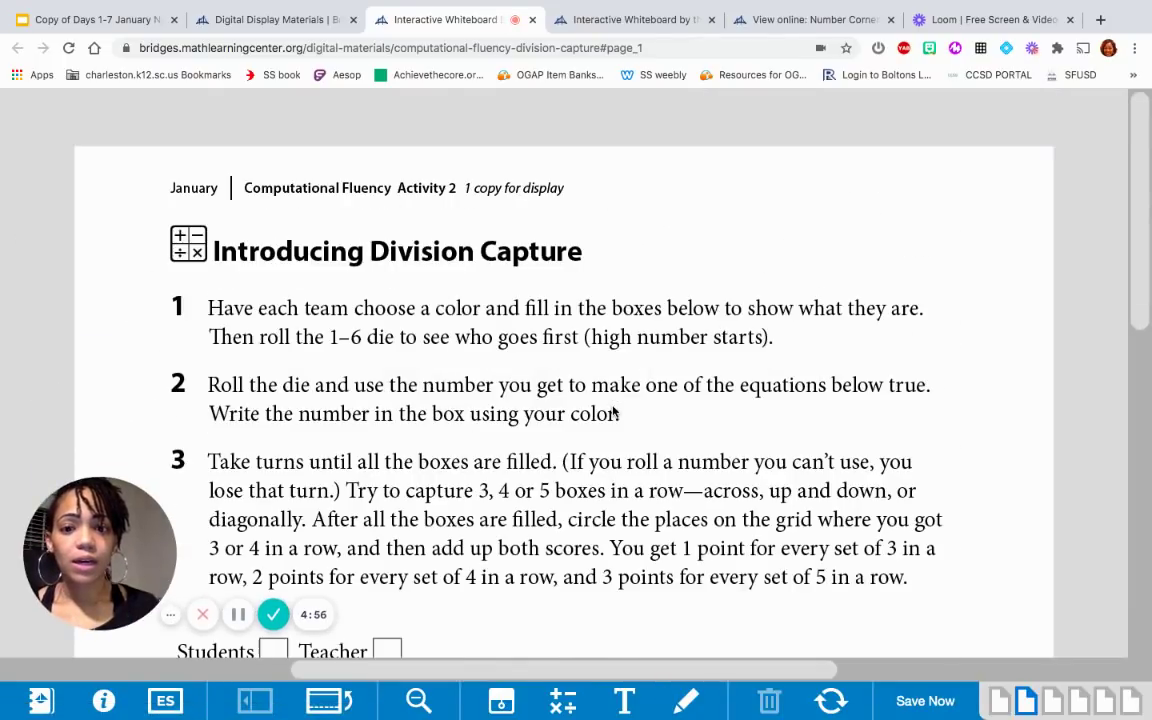
pyautogui.scroll(-10, 614, 412)
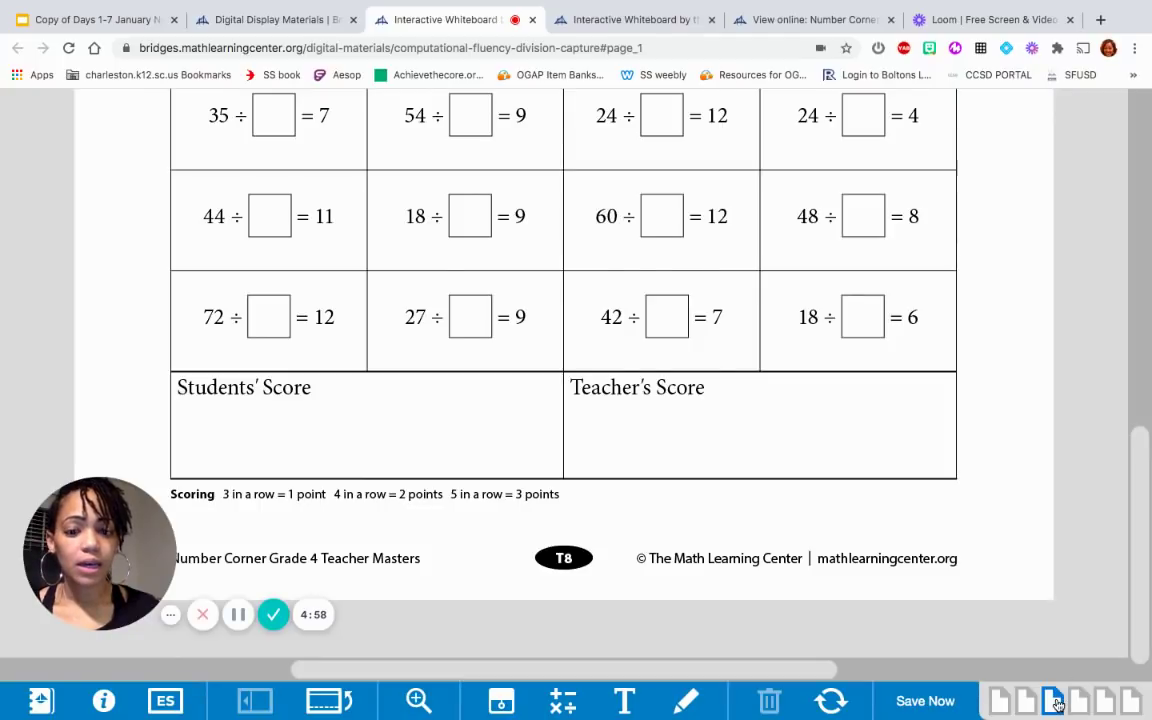
pyautogui.click(1057, 703)
pyautogui.click(1082, 703)
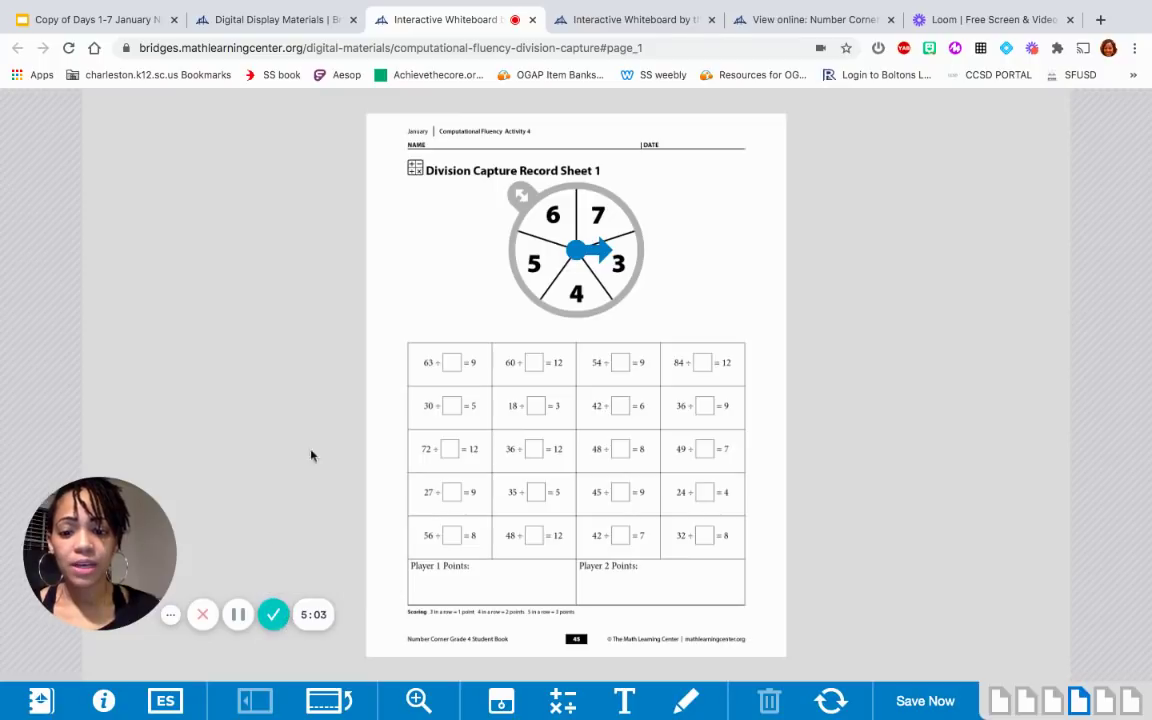
# - Zoom in on the Division Capture Record Sheet 1 for a closer view
pyautogui.moveTo(127, 624)
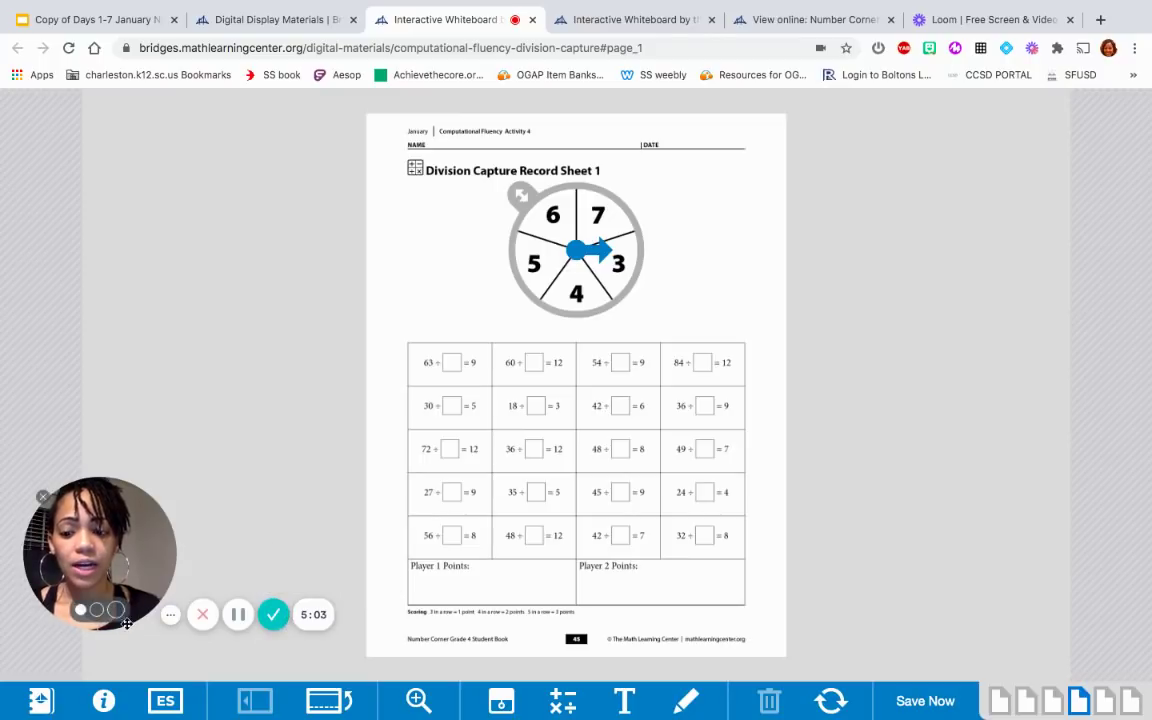
pyautogui.click(418, 700)
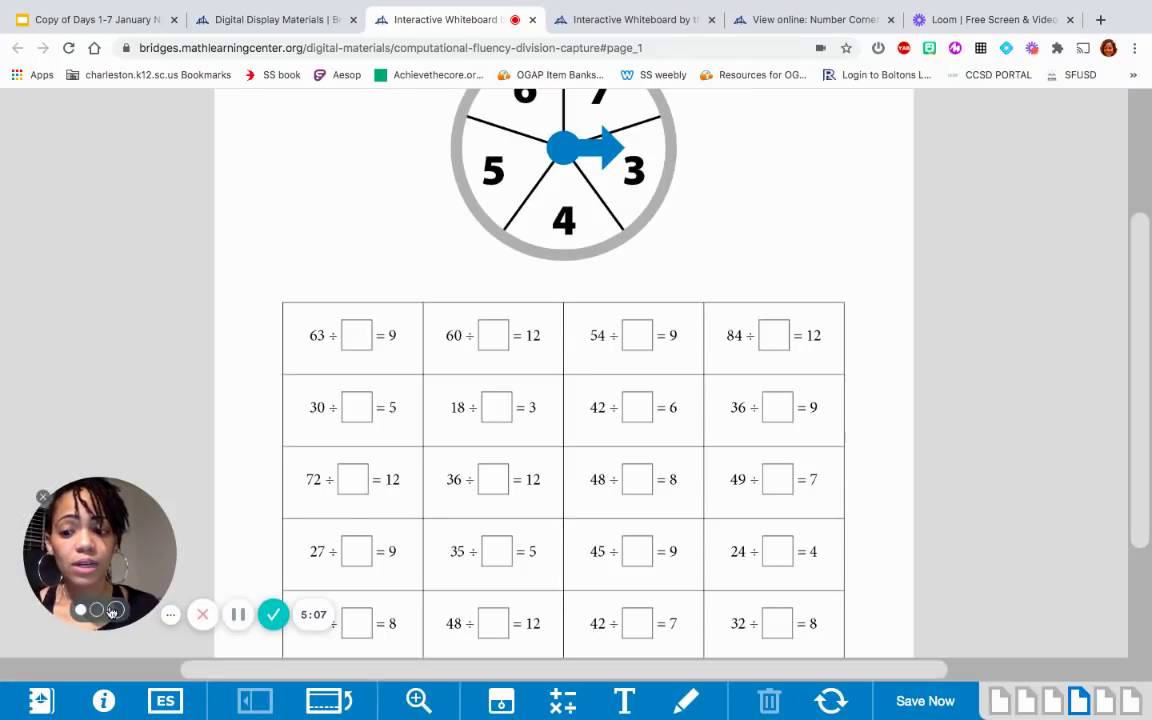
pyautogui.click(97, 611)
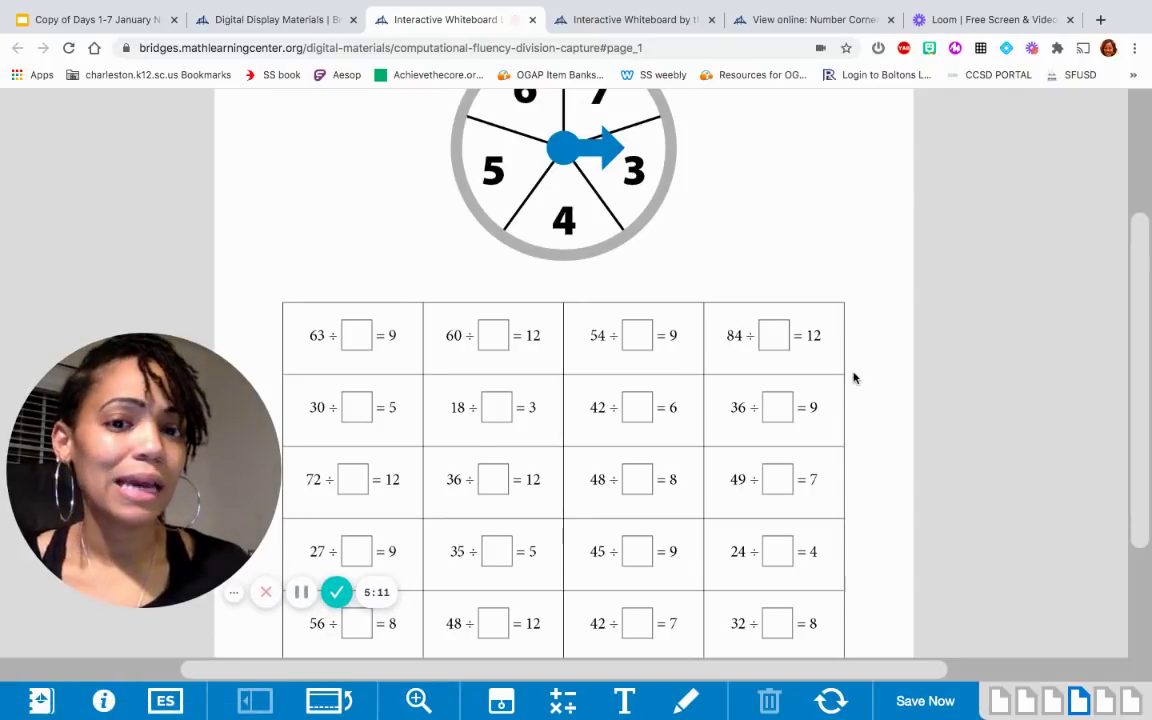
pyautogui.scroll(-1, 855, 378)
pyautogui.scroll(-3, 855, 378)
pyautogui.scroll(5, 855, 378)
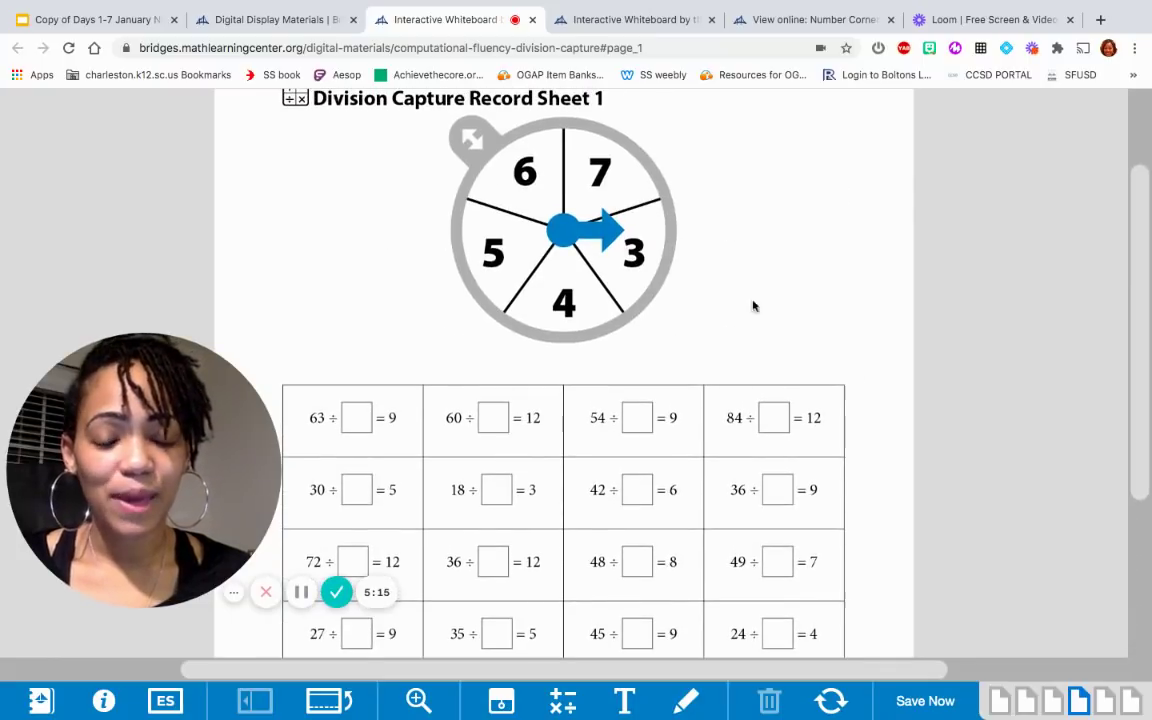
# - Spin the 3–7 spinner several times, ending on 7
pyautogui.click(556, 236)
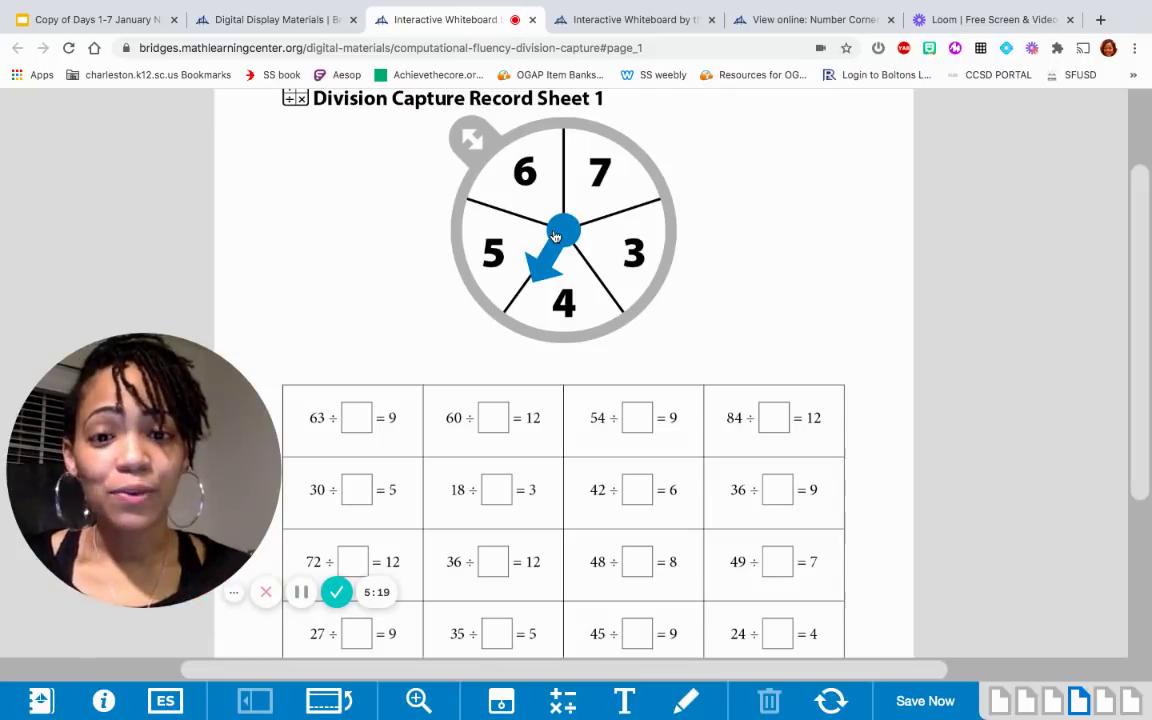
pyautogui.click(556, 236)
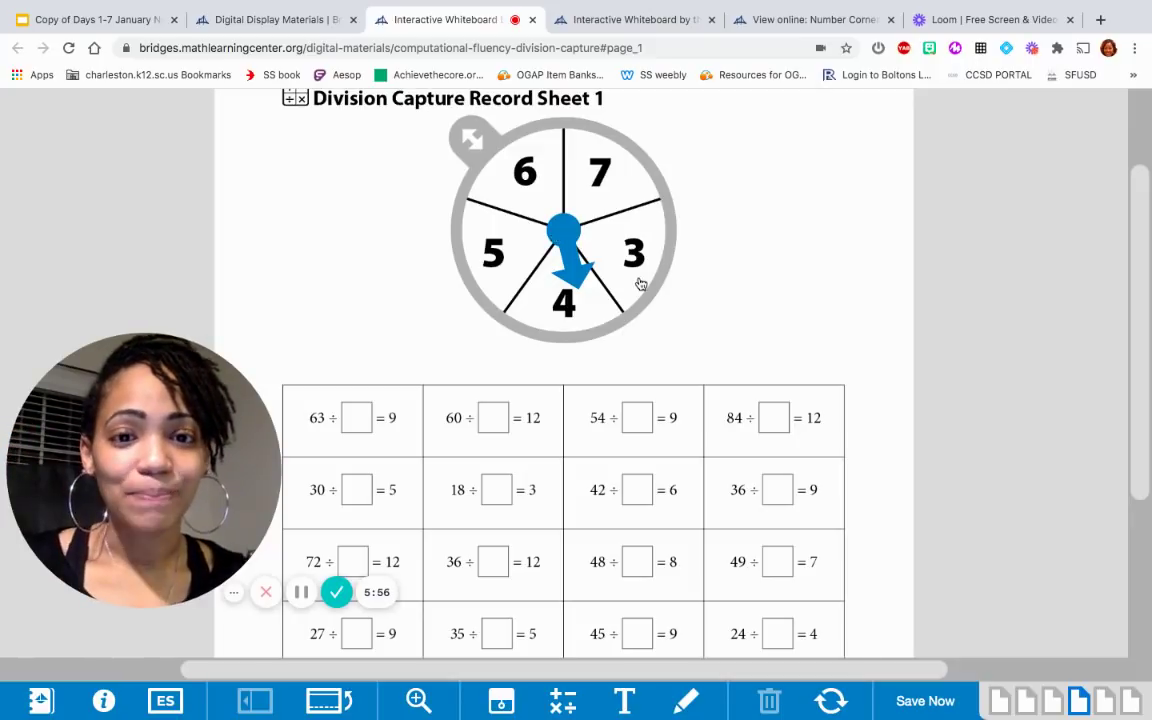
pyautogui.scroll(-2, 825, 313)
pyautogui.scroll(1, 825, 313)
pyautogui.scroll(1, 825, 313)
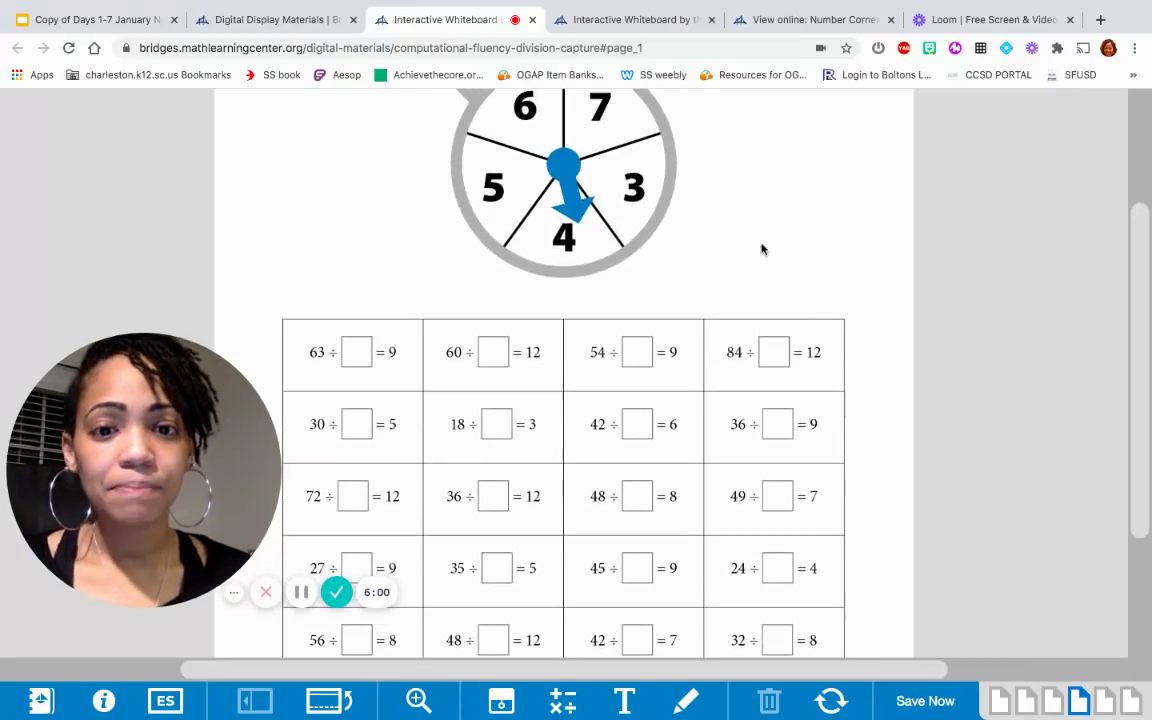
pyautogui.click(557, 161)
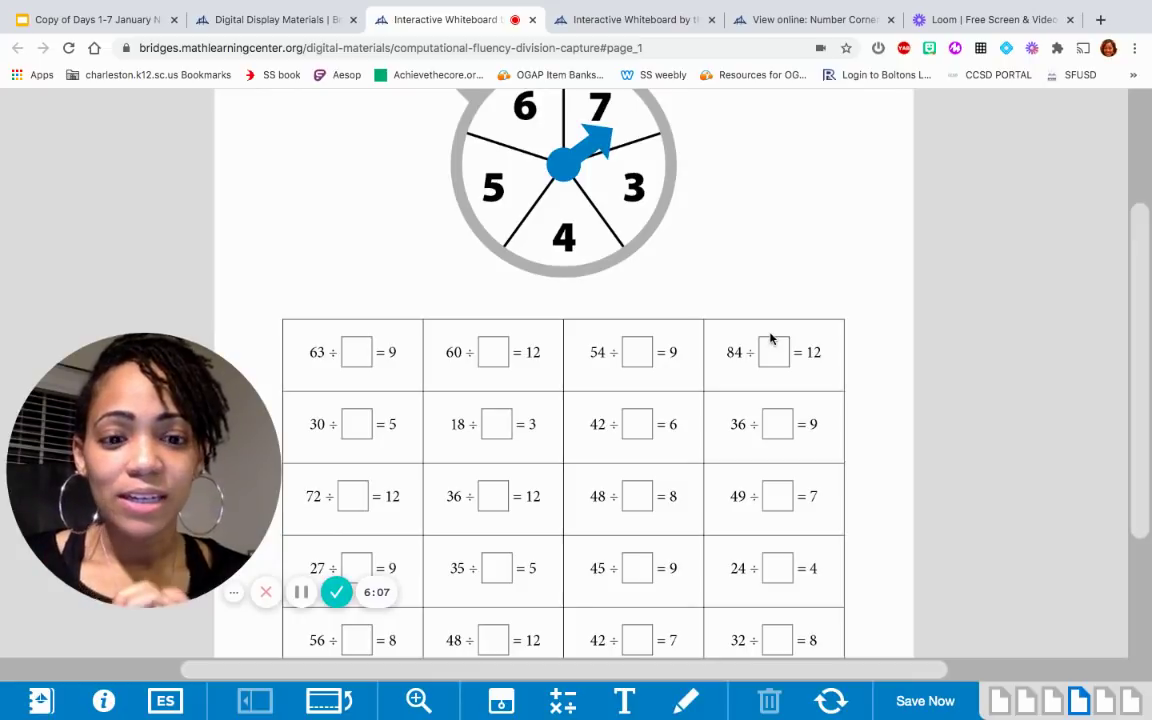
pyautogui.scroll(-1, 896, 393)
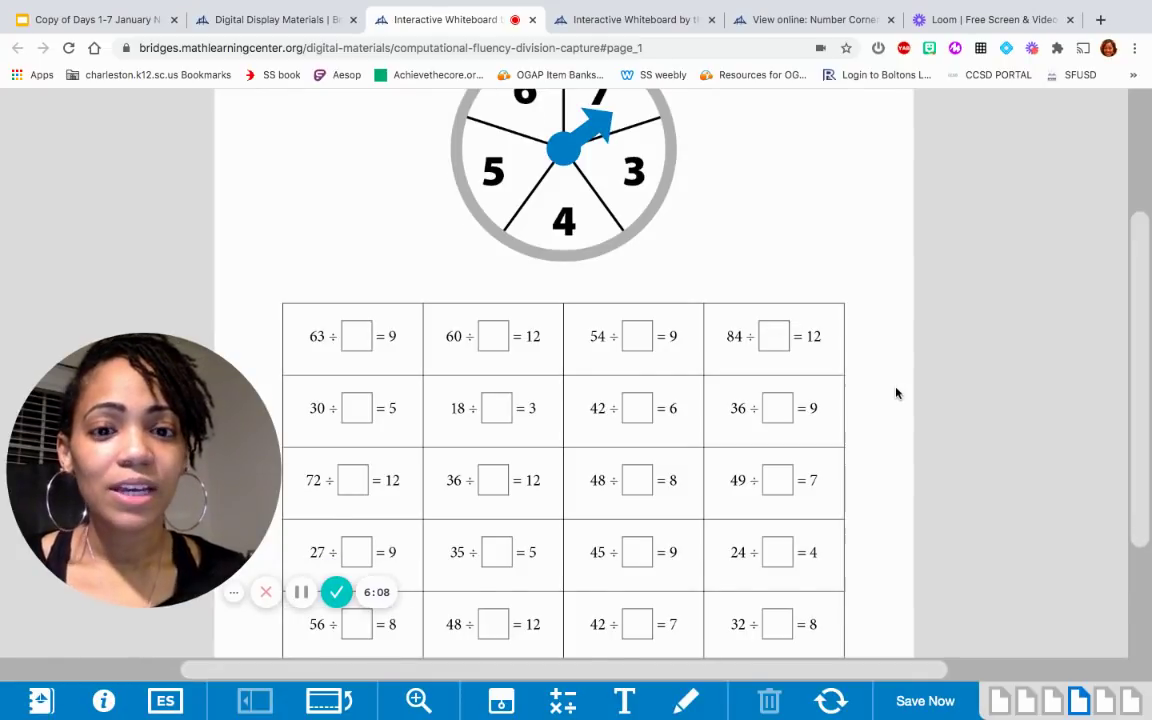
pyautogui.scroll(-2, 896, 393)
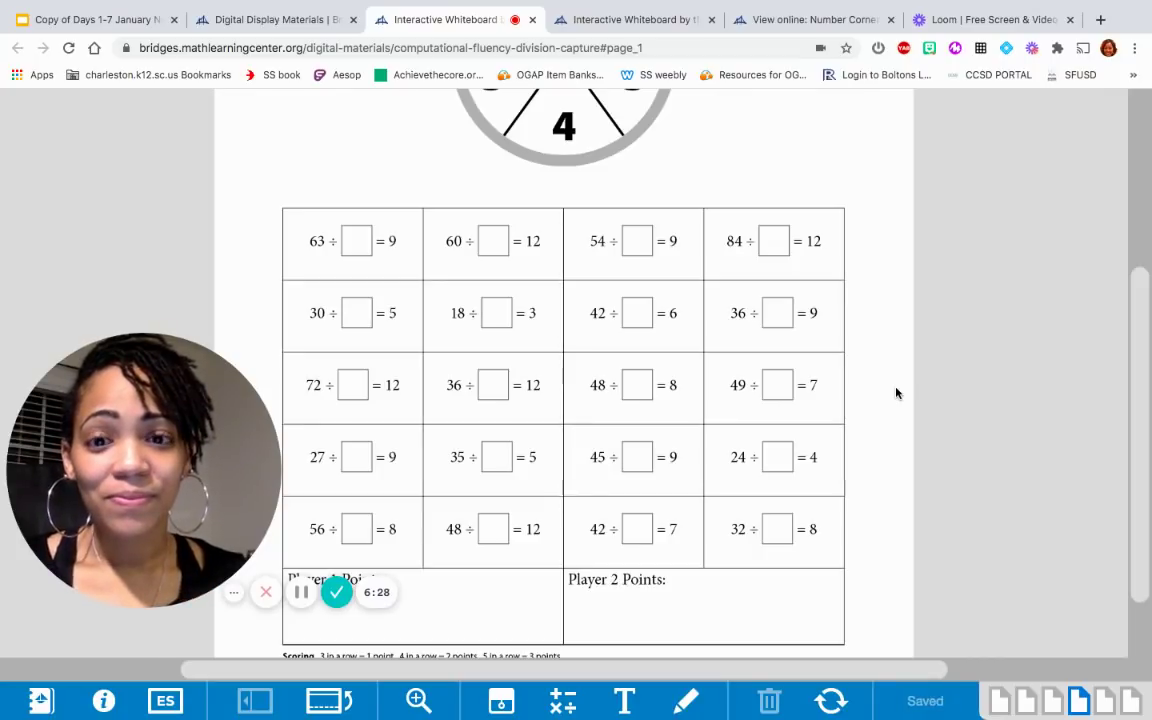
# - With the pen, write a red 7 in the 63 ÷ □ = 9 box
pyautogui.click(686, 700)
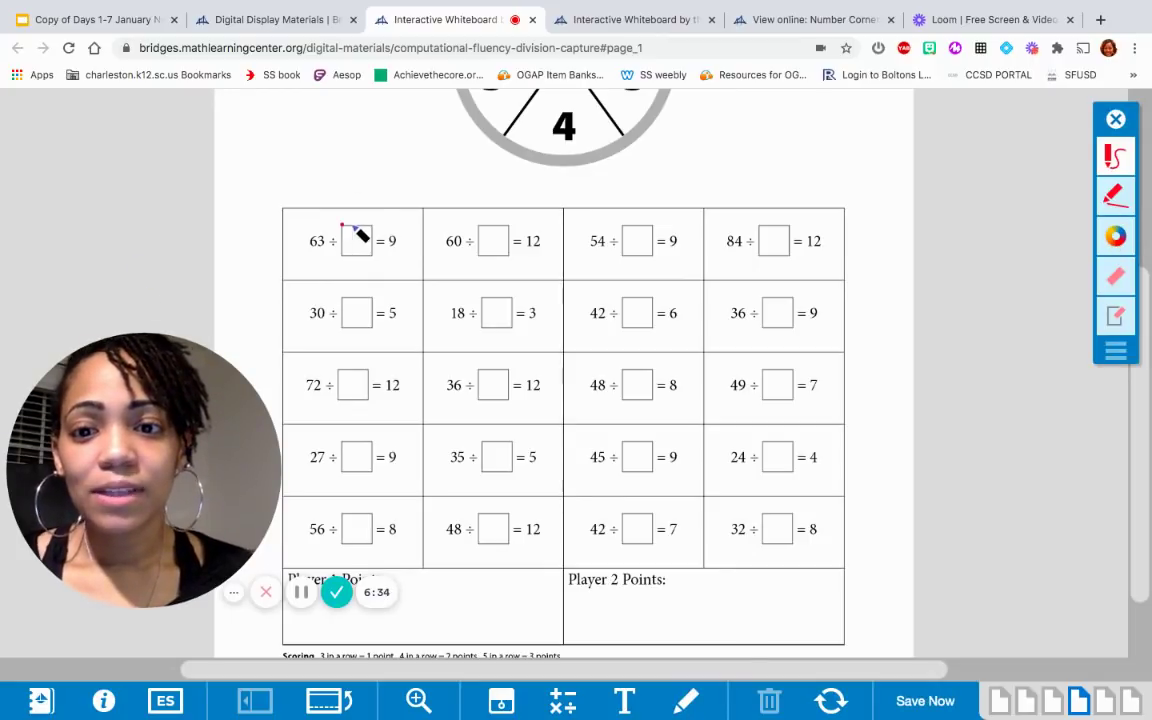
pyautogui.moveTo(341, 227)
pyautogui.mouseDown()
pyautogui.moveTo(375, 228)
pyautogui.moveTo(359, 256)
pyautogui.mouseUp()
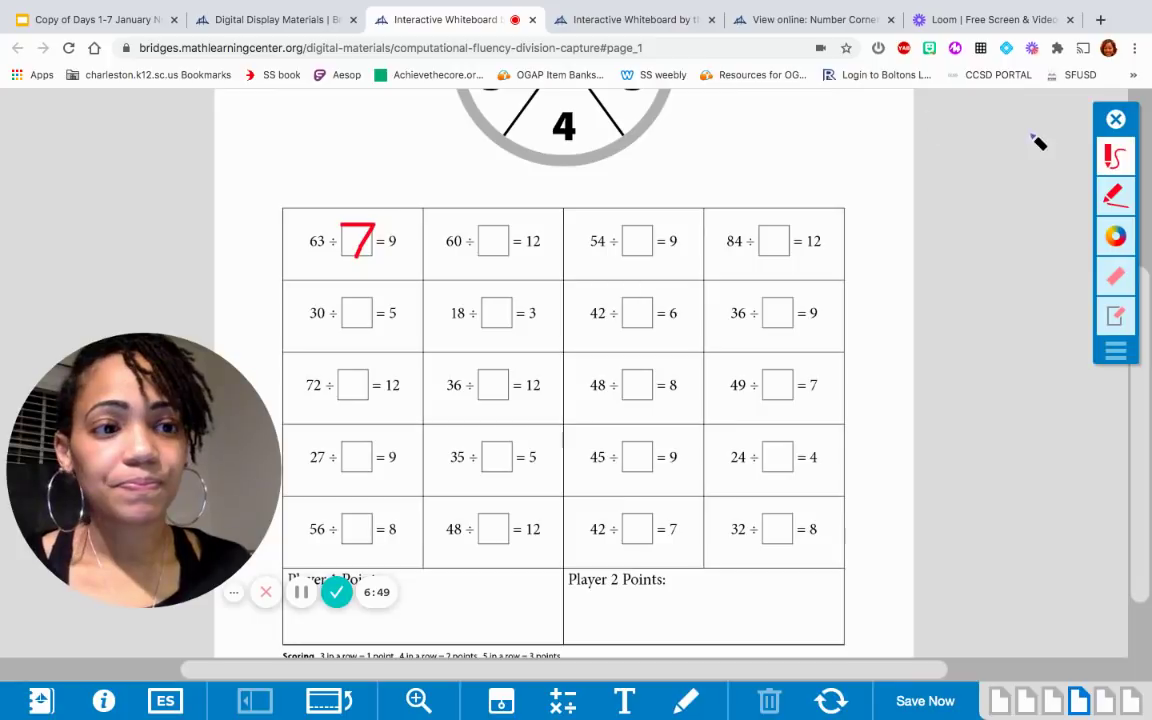
pyautogui.scroll(3, 869, 252)
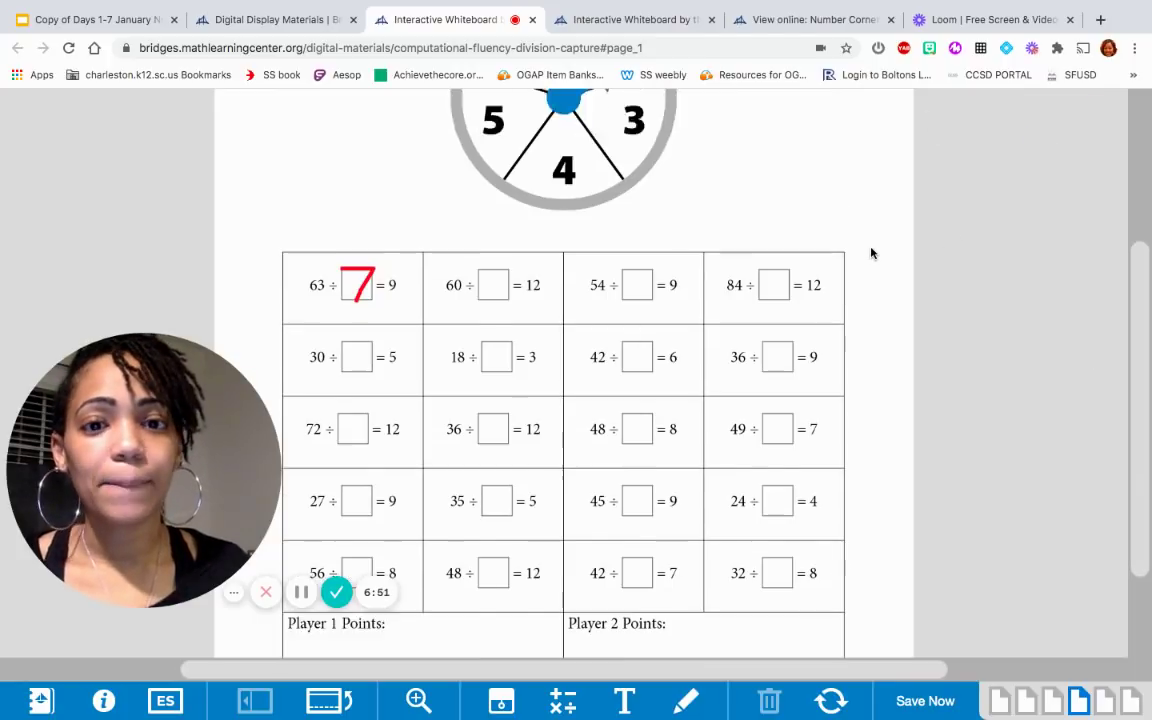
# - Spin again and write a blue 7 in the 42 ÷ □ = 6 box
pyautogui.click(557, 264)
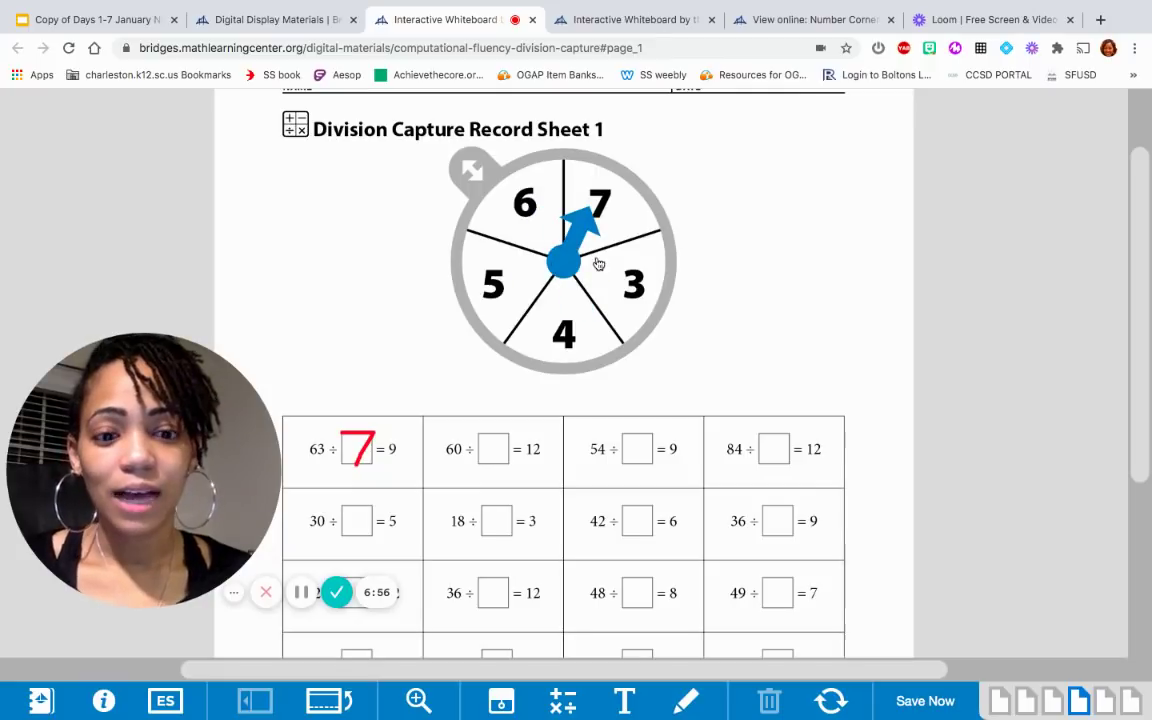
pyautogui.scroll(-1, 946, 286)
pyautogui.scroll(-2, 946, 286)
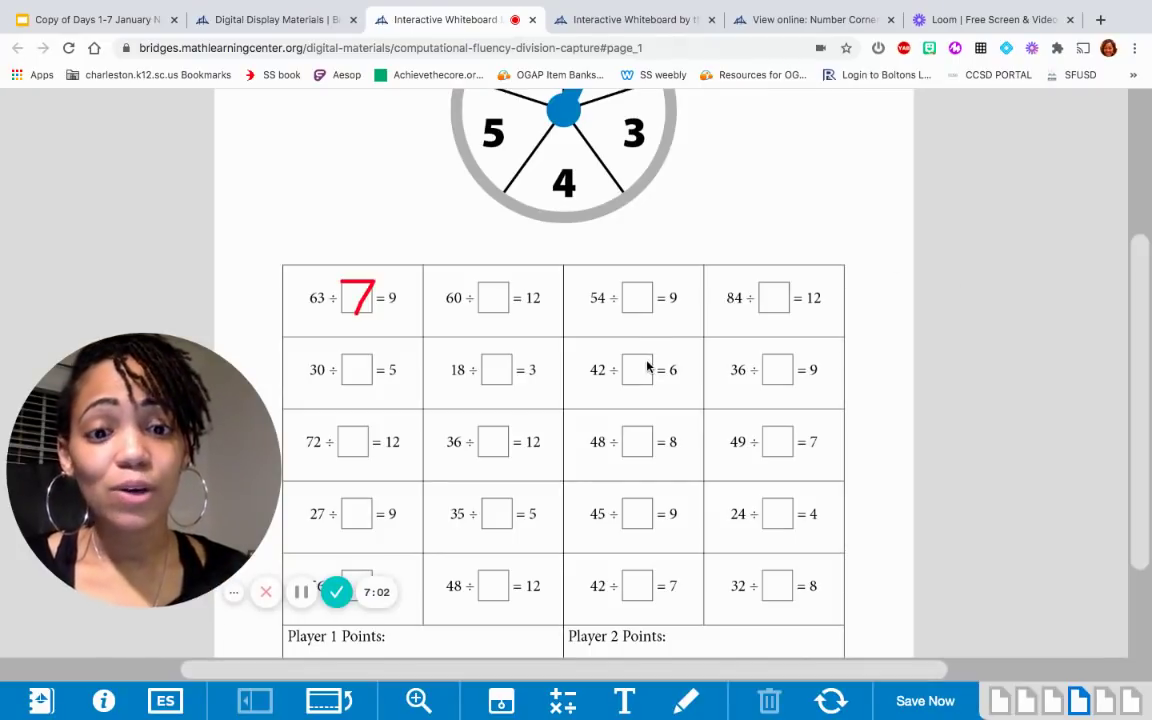
pyautogui.click(685, 697)
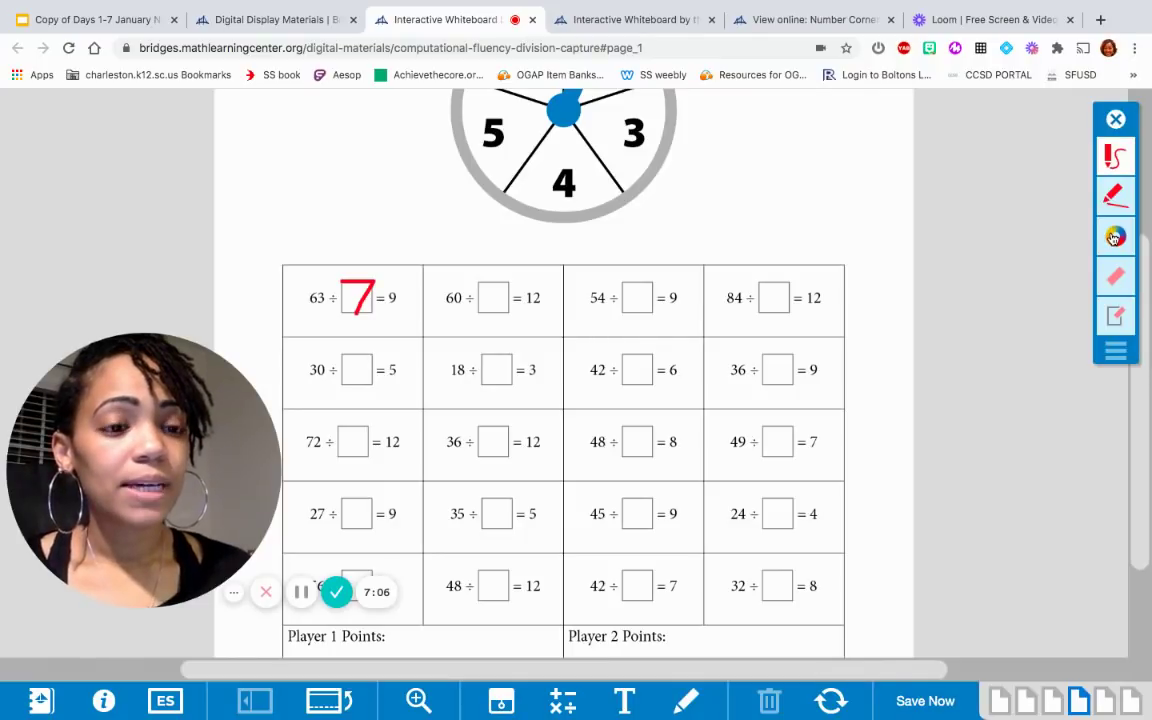
pyautogui.click(1115, 195)
pyautogui.click(924, 235)
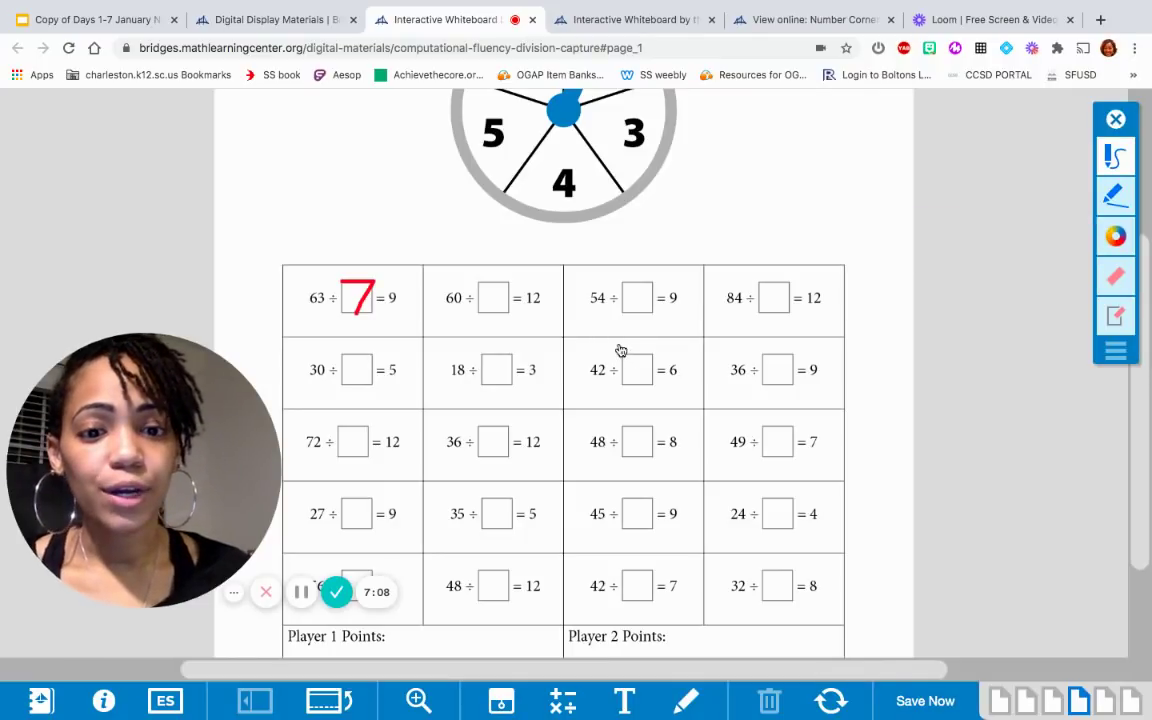
pyautogui.moveTo(623, 356)
pyautogui.mouseDown()
pyautogui.moveTo(653, 356)
pyautogui.moveTo(637, 386)
pyautogui.mouseUp()
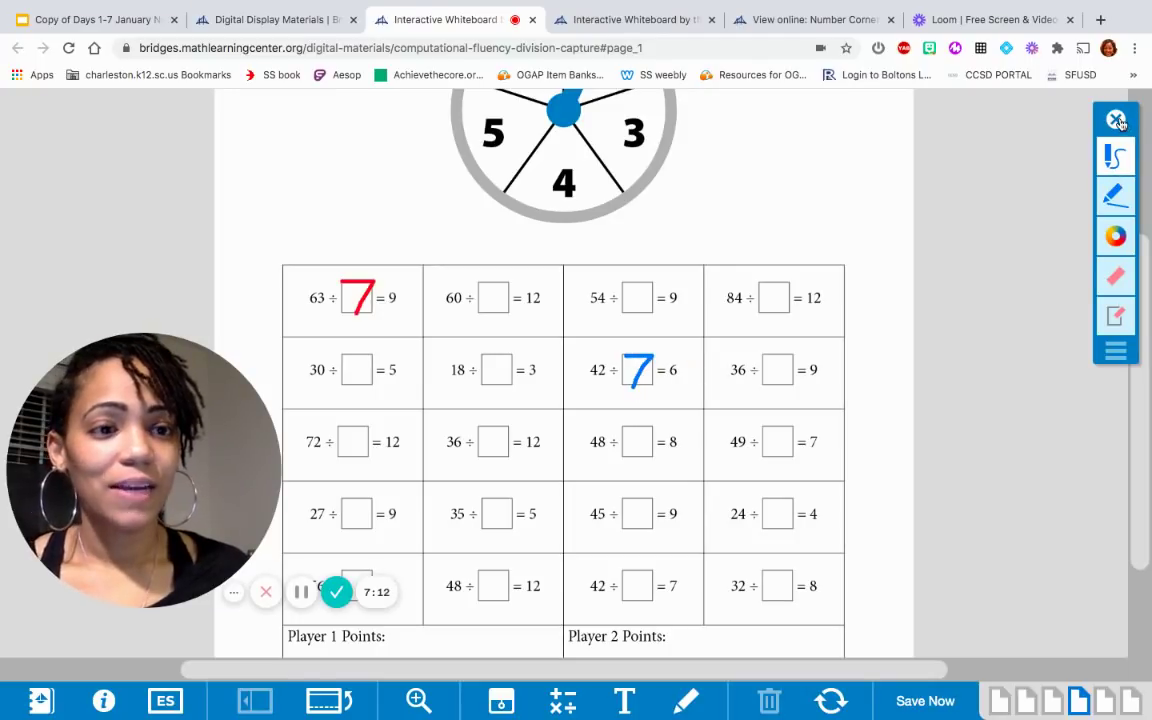
pyautogui.click(660, 126)
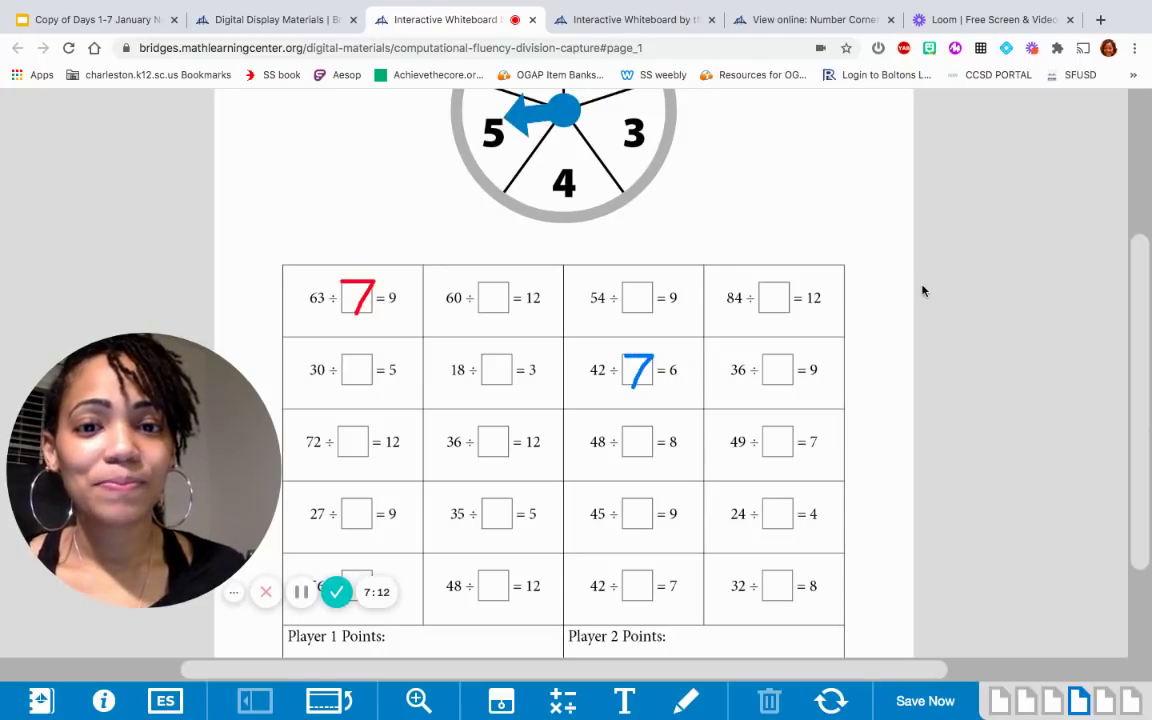
# - Switch the pen to red and write 4 in the 32 ÷ □ = 8 box
pyautogui.scroll(3, 929, 372)
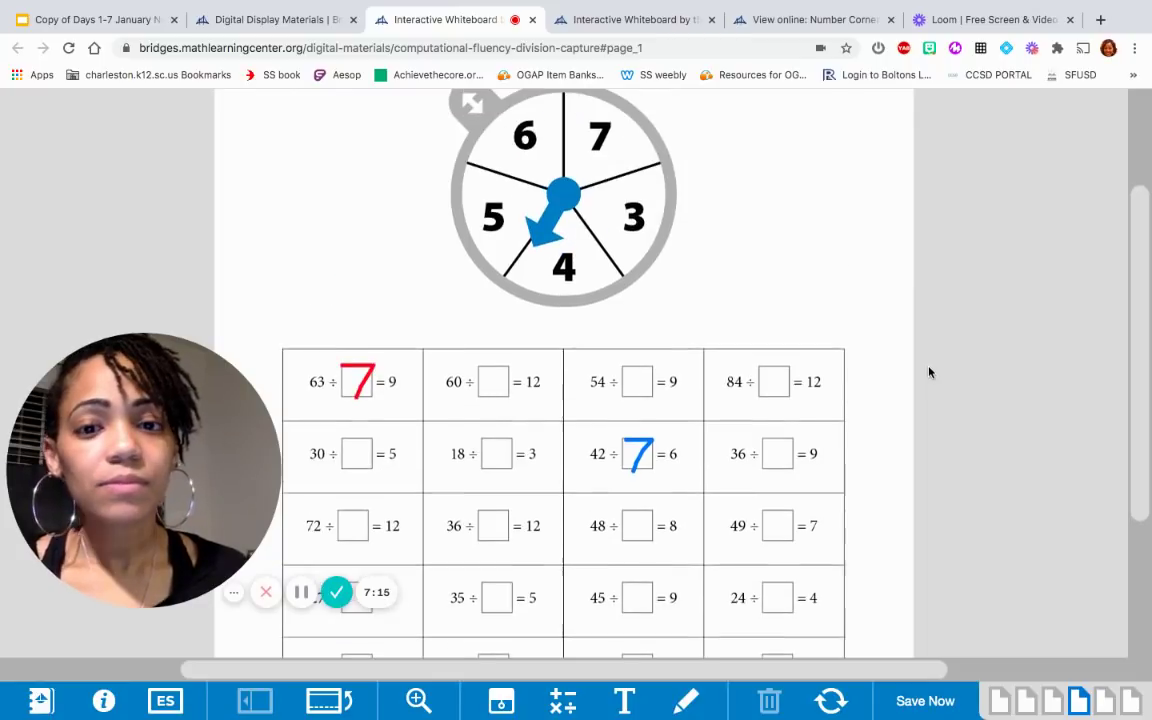
pyautogui.scroll(-3, 929, 372)
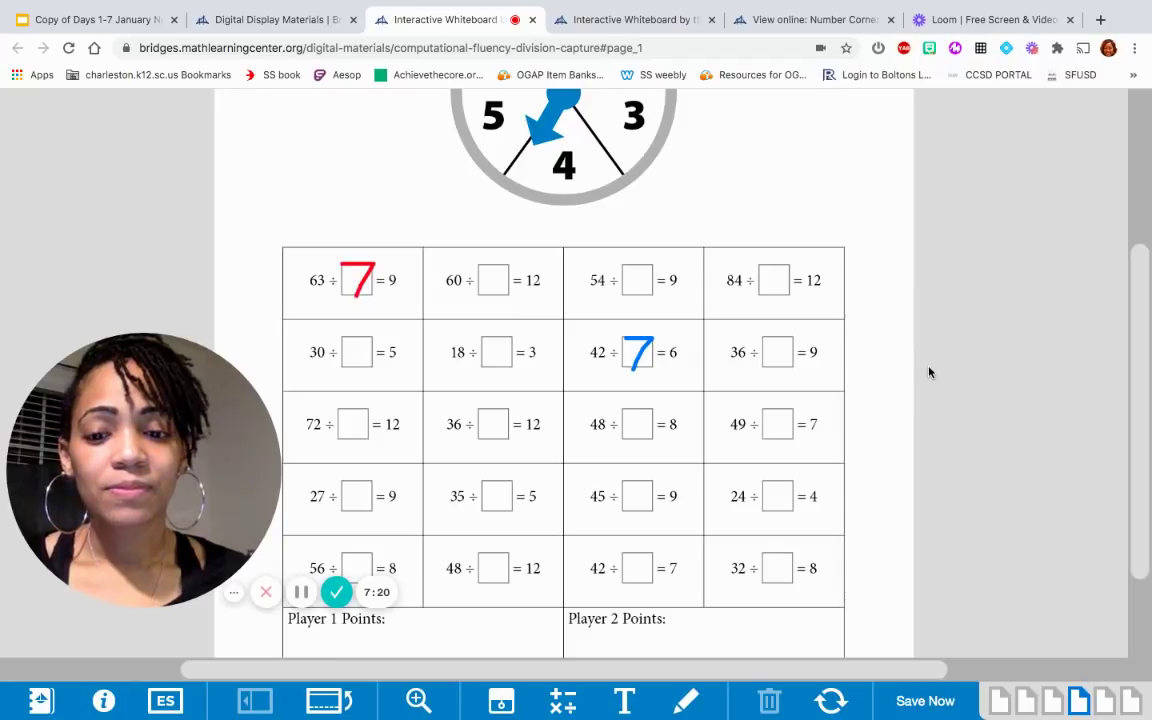
pyautogui.scroll(-1, 929, 372)
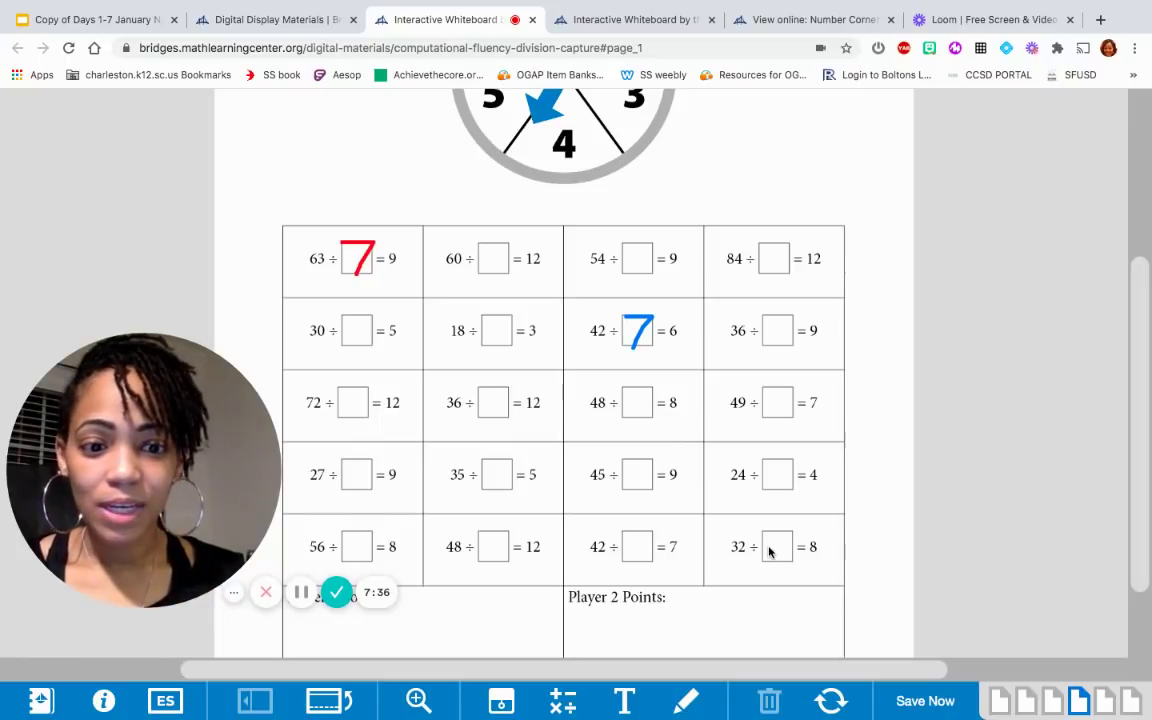
pyautogui.click(686, 700)
pyautogui.click(1116, 235)
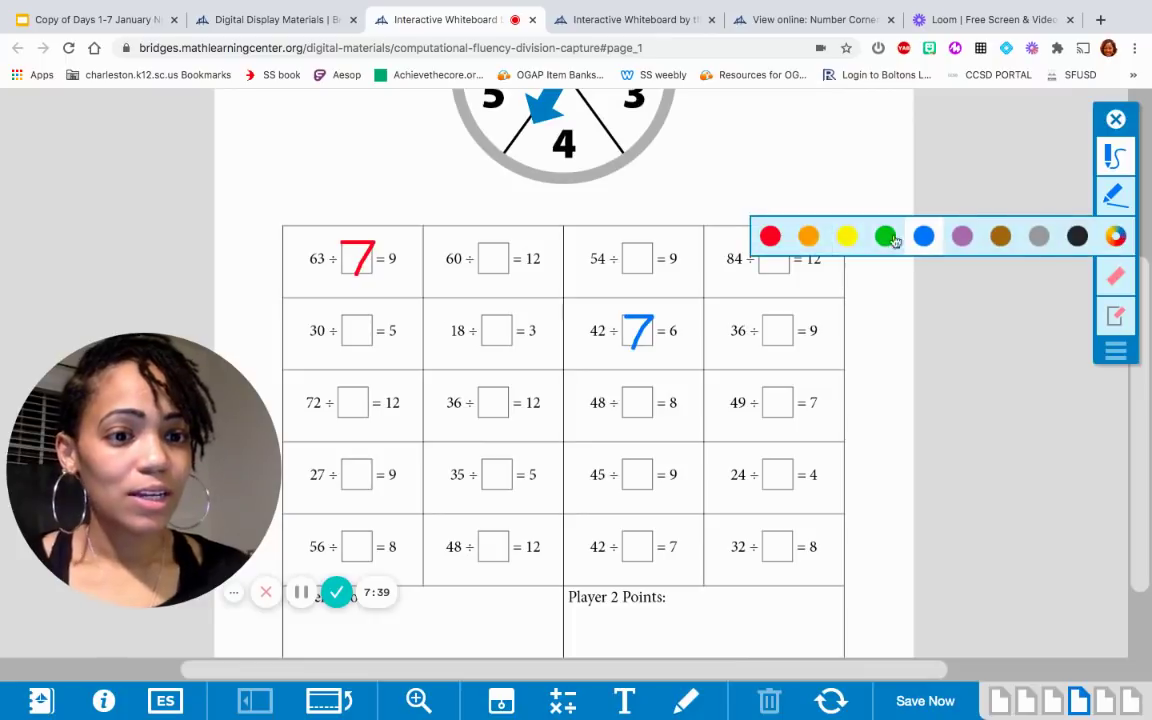
pyautogui.click(770, 236)
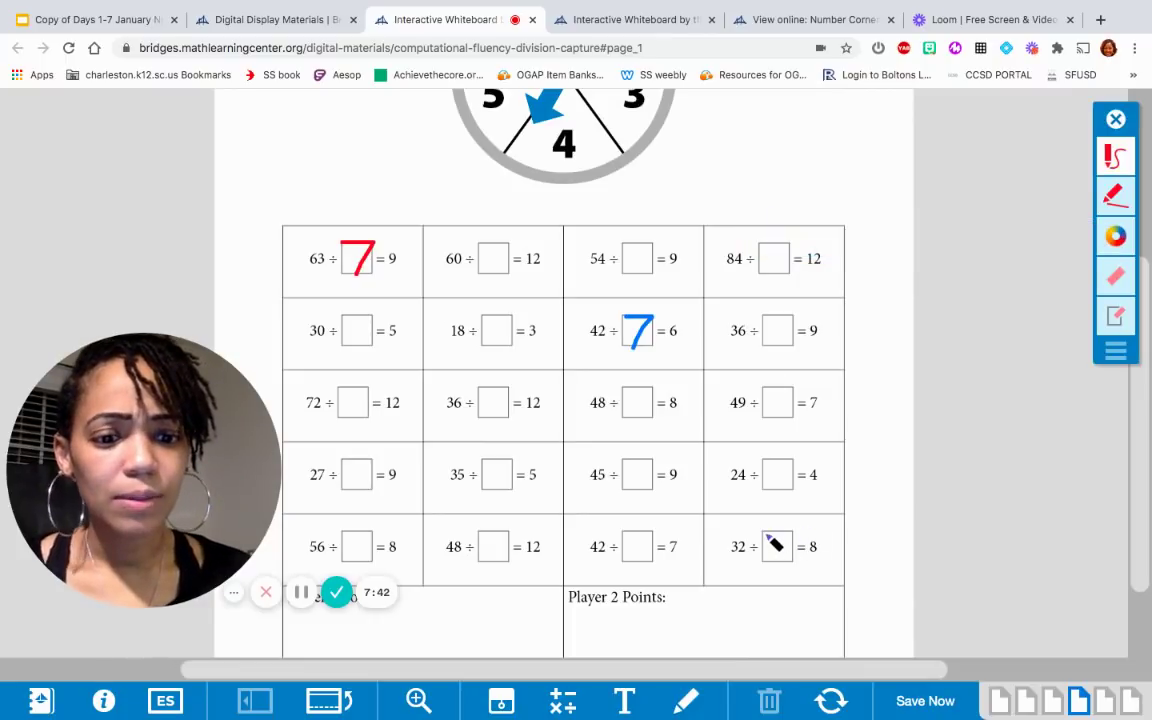
pyautogui.moveTo(766, 537)
pyautogui.mouseDown()
pyautogui.moveTo(768, 550)
pyautogui.moveTo(788, 547)
pyautogui.moveTo(779, 557)
pyautogui.mouseUp()
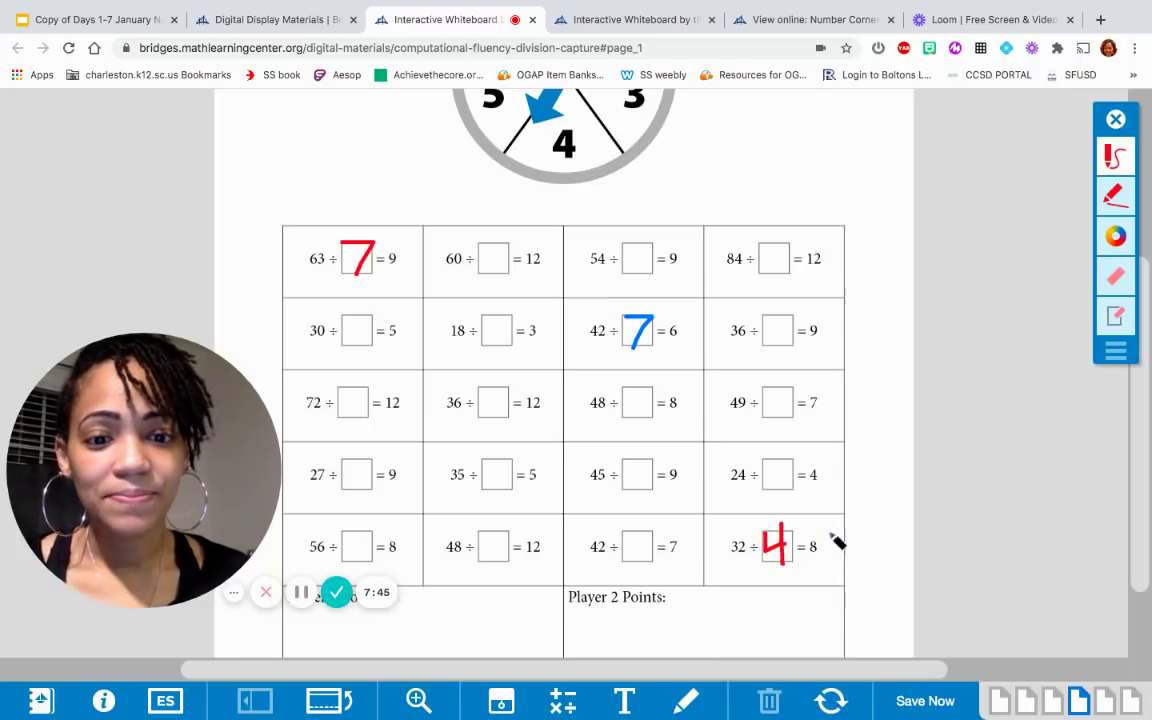
pyautogui.click(1116, 119)
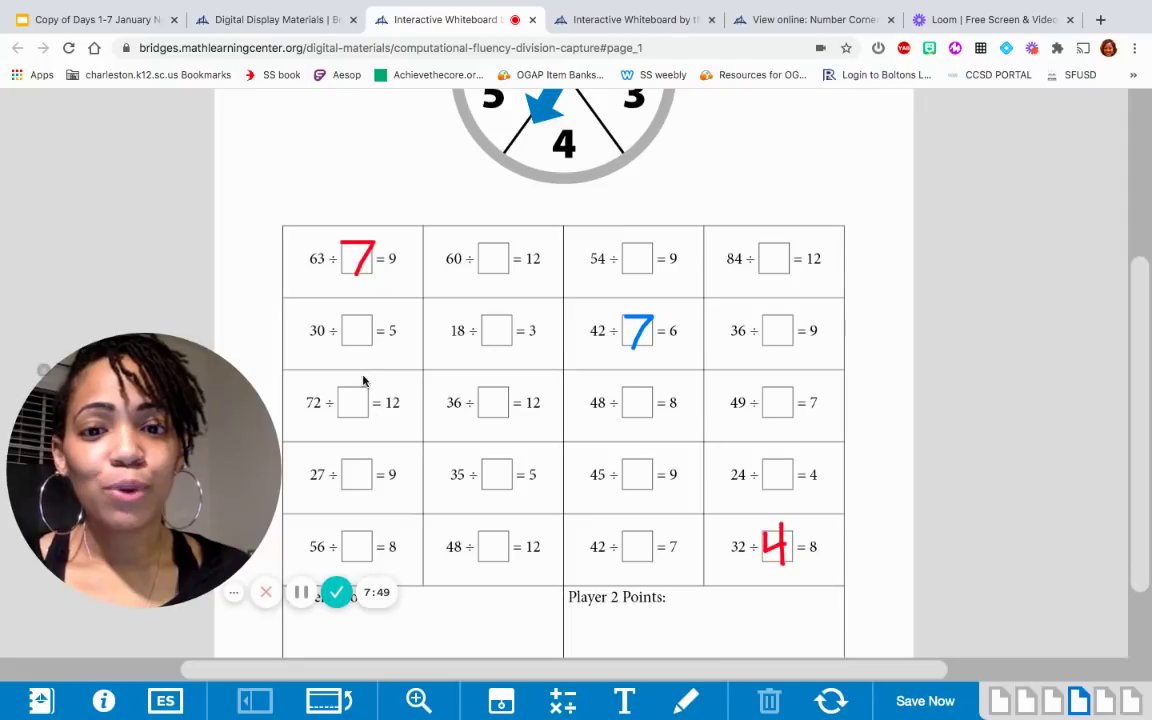
# - Write a blue 5 in the 60 ÷ □ = 12 box
pyautogui.scroll(1, 884, 357)
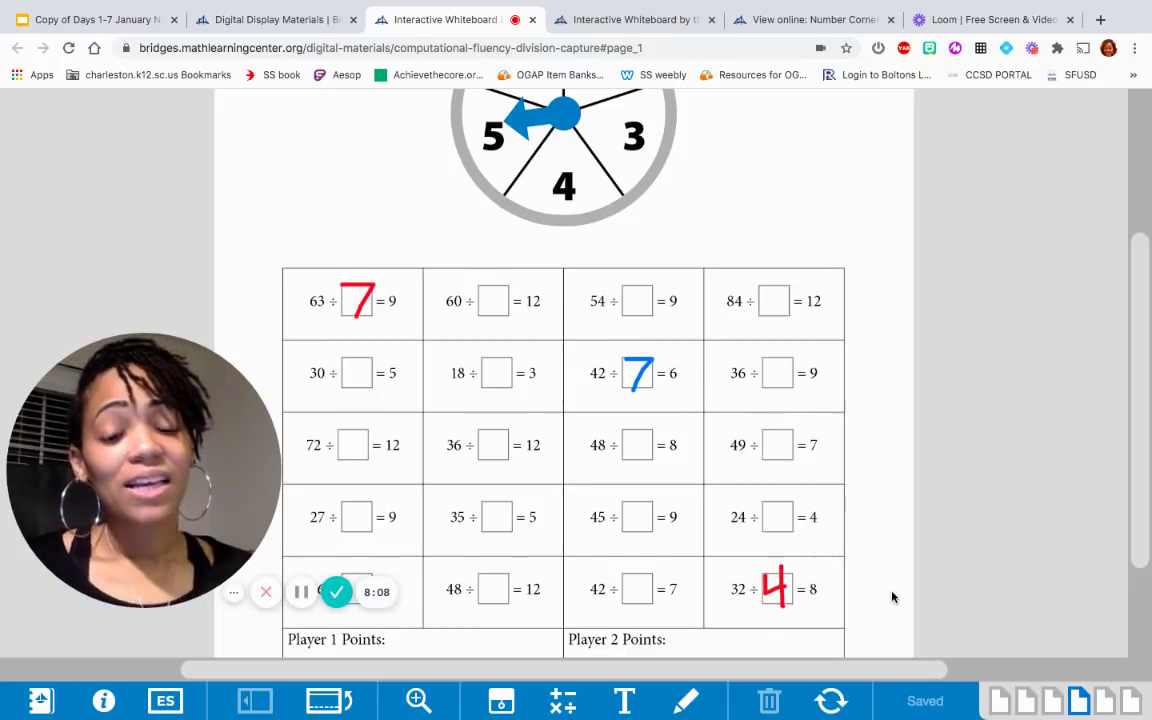
pyautogui.click(681, 700)
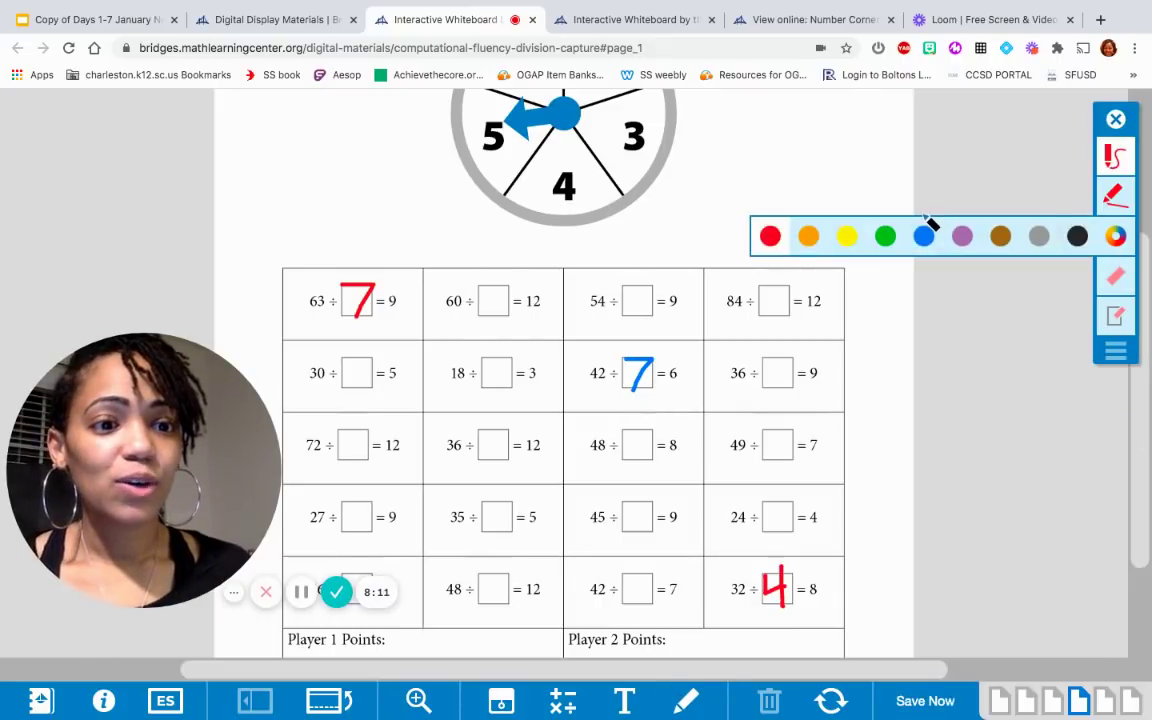
pyautogui.click(924, 234)
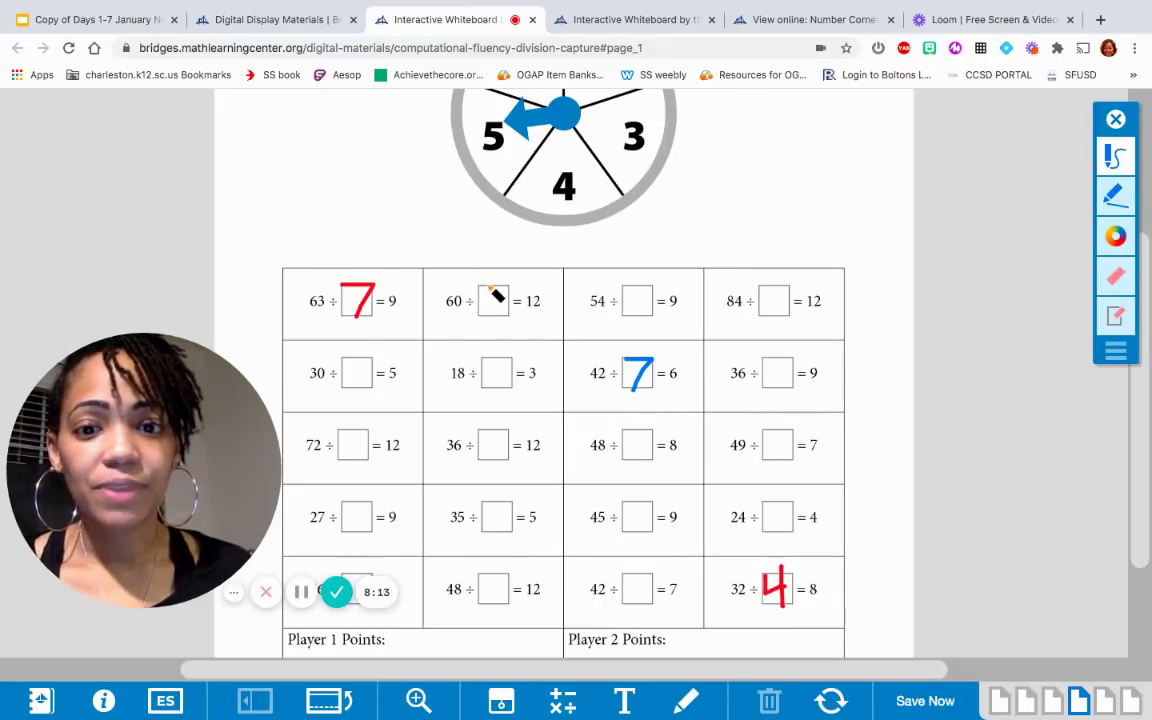
pyautogui.moveTo(478, 298)
pyautogui.mouseDown()
pyautogui.moveTo(507, 284)
pyautogui.moveTo(484, 318)
pyautogui.mouseUp()
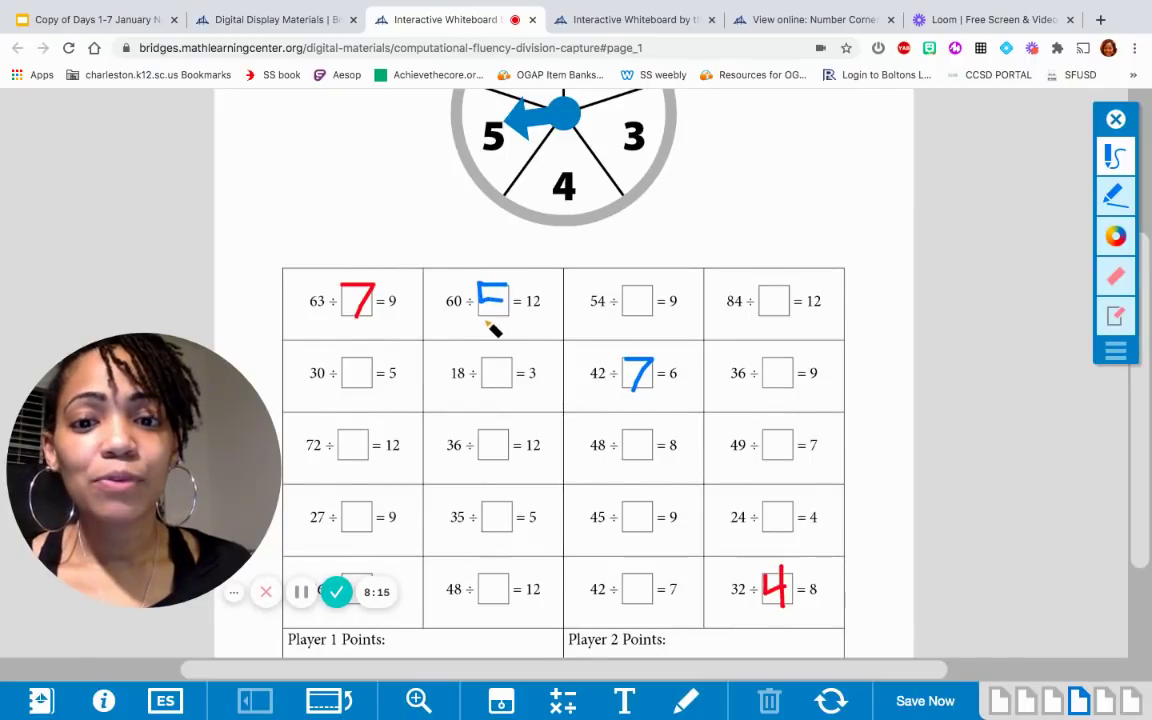
pyautogui.click(1117, 119)
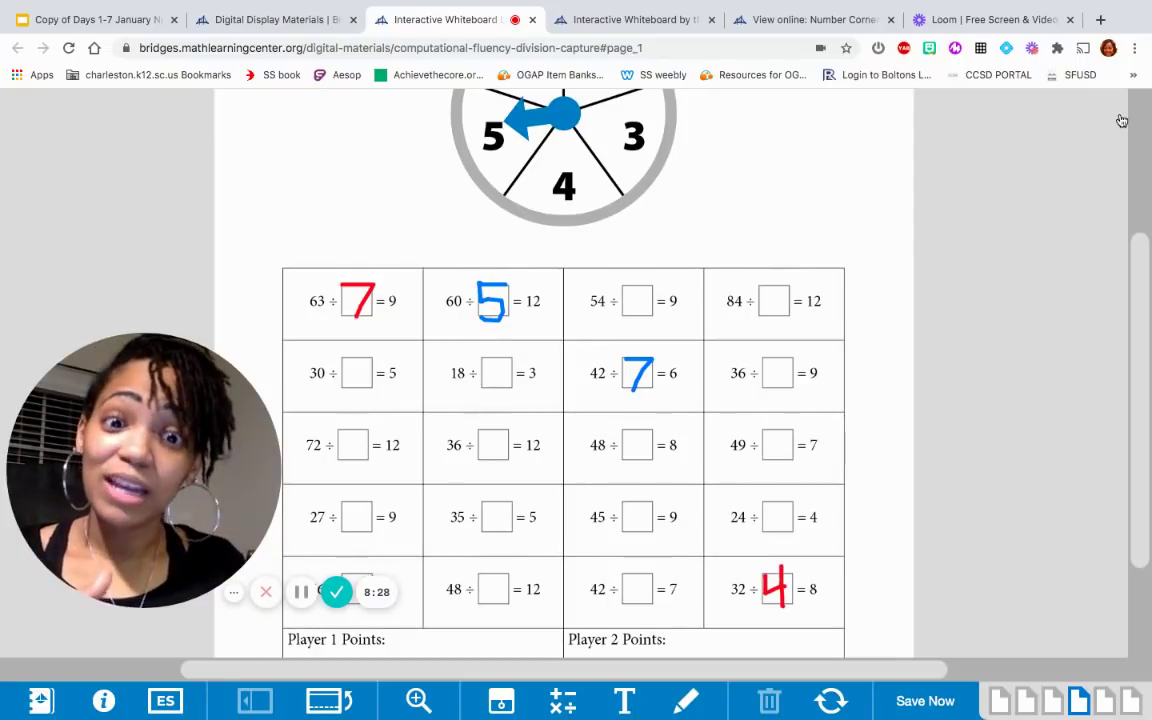
# - Spin for a new divisor and write a red 4 in the 48 ÷ □ = 12 box
pyautogui.scroll(1, 886, 226)
pyautogui.scroll(3, 886, 226)
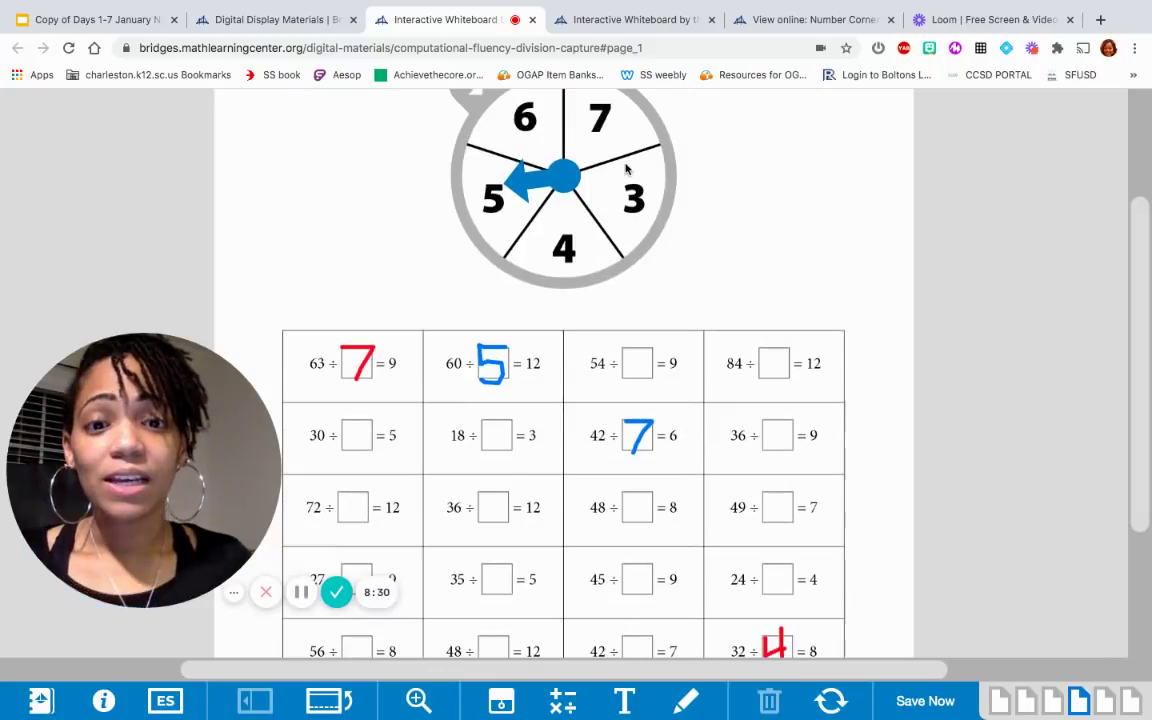
pyautogui.click(564, 185)
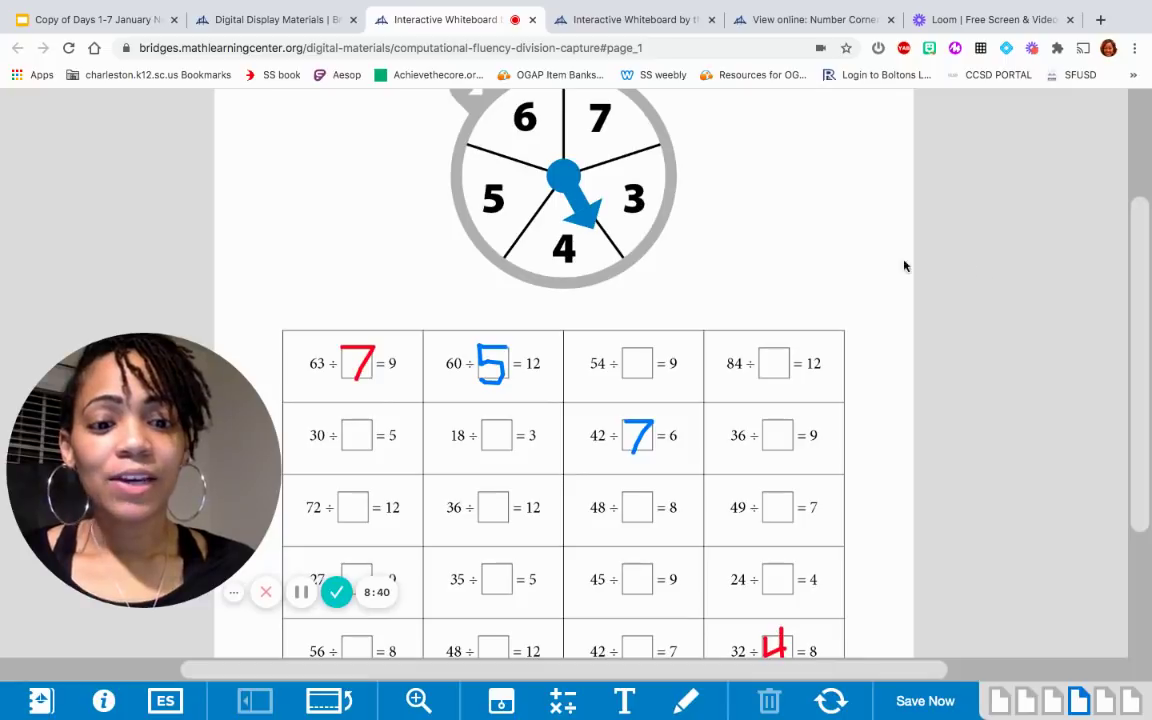
pyautogui.scroll(-1, 886, 264)
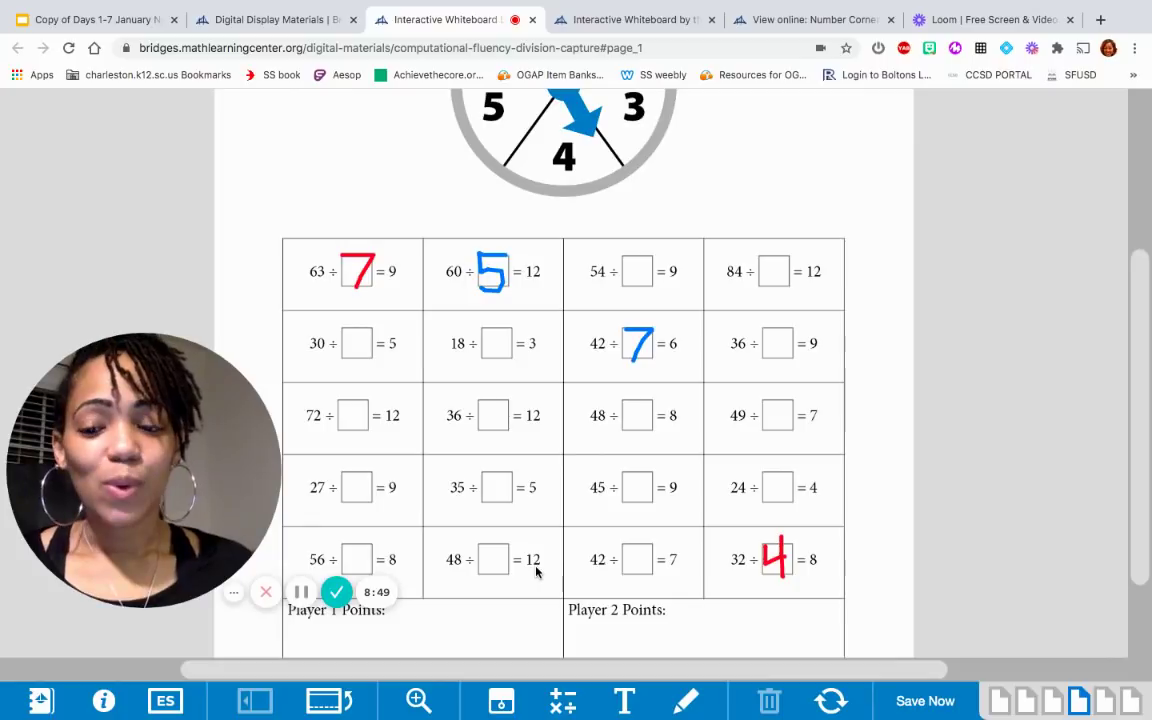
pyautogui.click(687, 700)
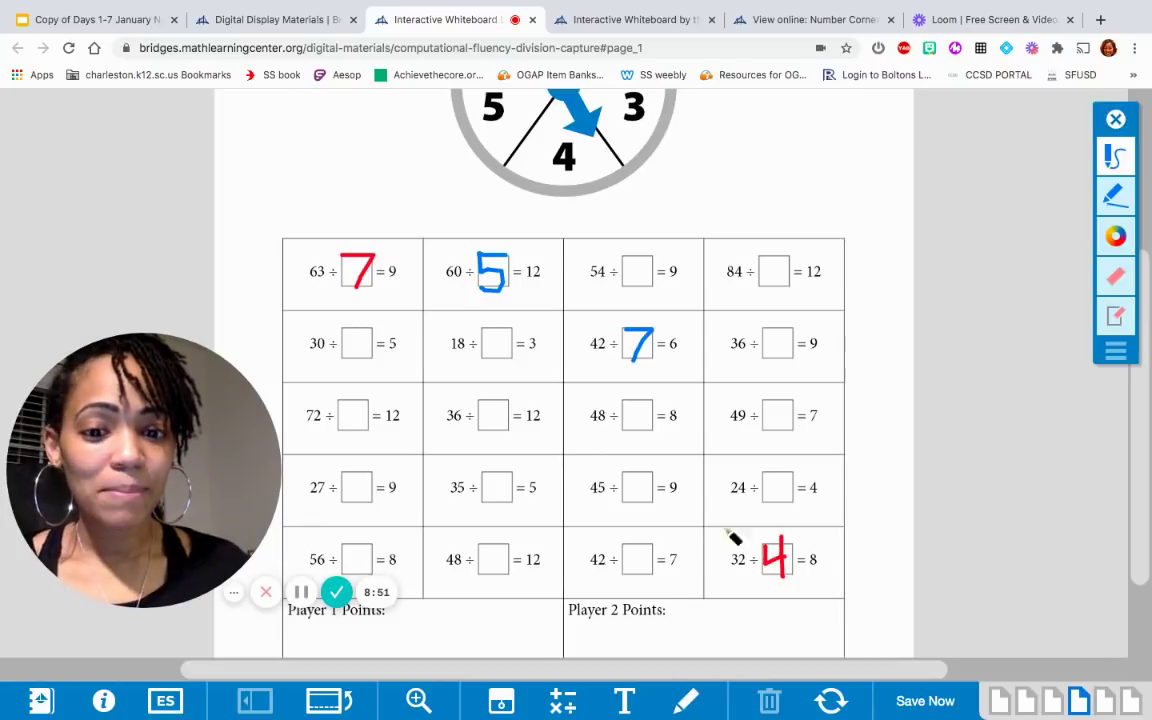
pyautogui.click(1116, 240)
pyautogui.click(783, 235)
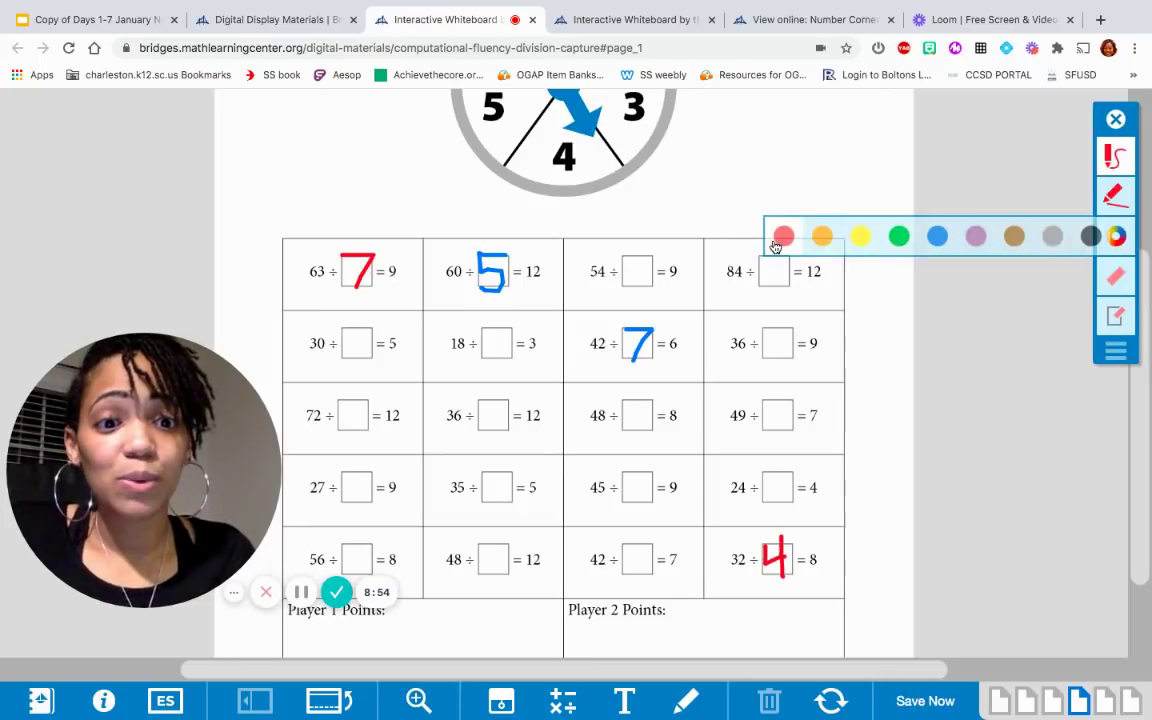
pyautogui.moveTo(478, 538)
pyautogui.mouseDown()
pyautogui.moveTo(505, 561)
pyautogui.moveTo(500, 576)
pyautogui.mouseUp()
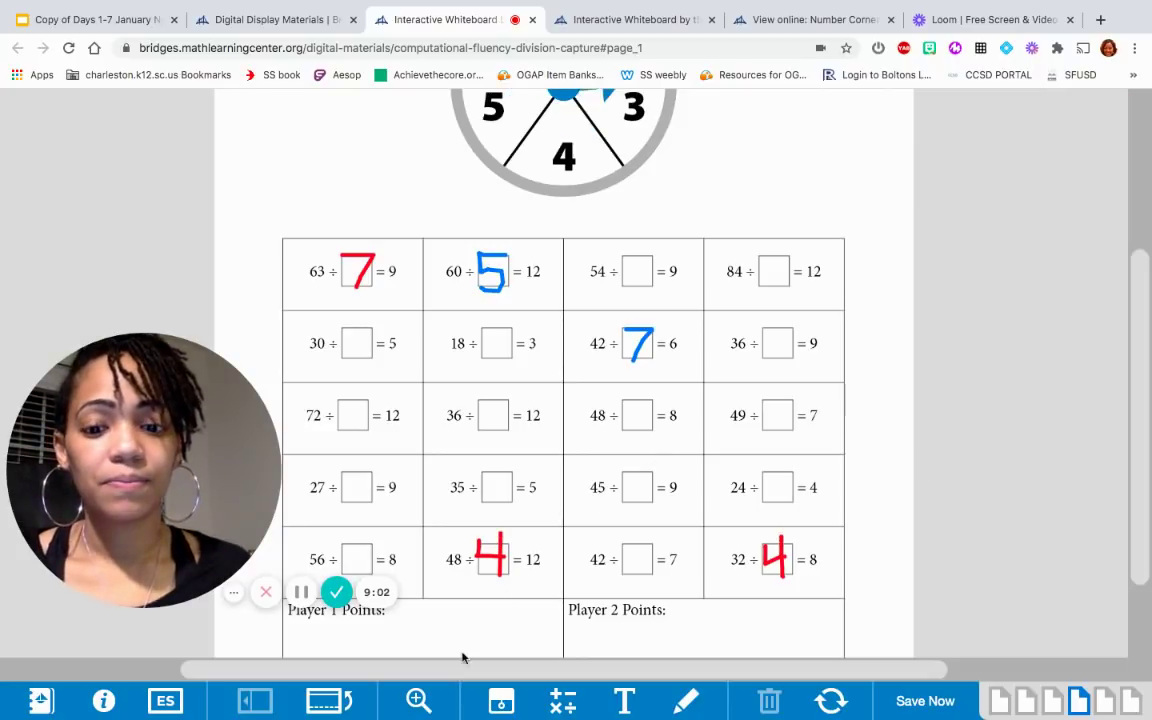
# - Write a blue 3 in the 36 ÷ □ = 12 box
pyautogui.scroll(-3, 798, 444)
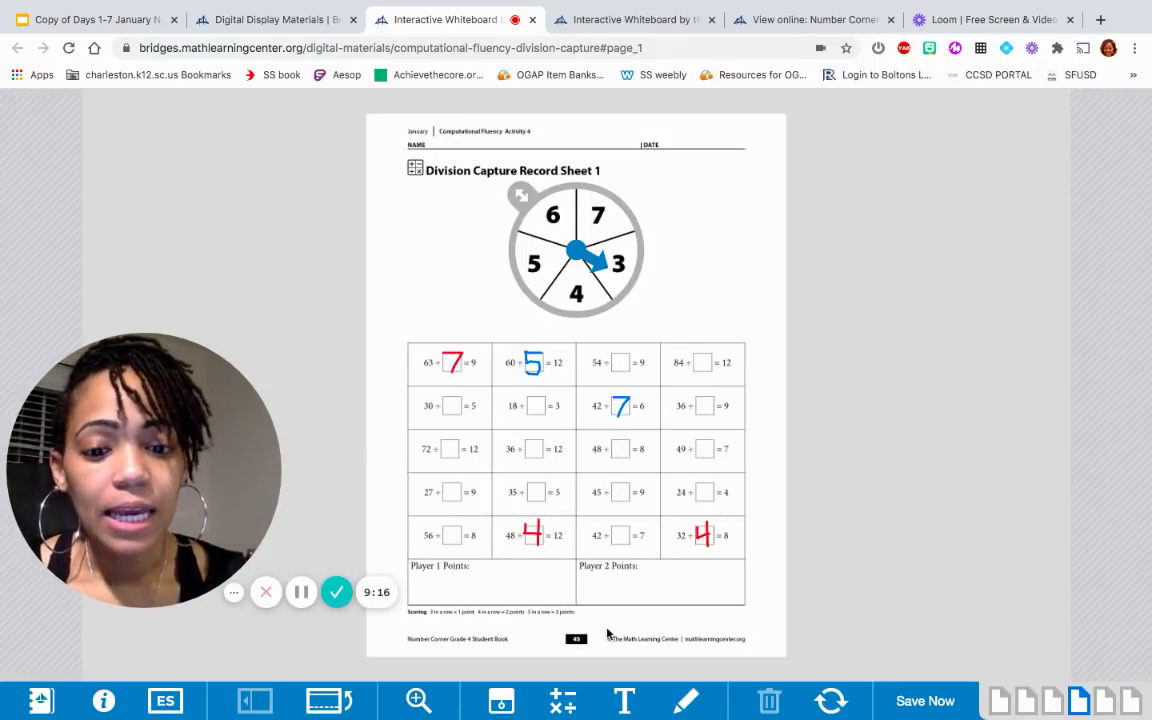
pyautogui.click(686, 700)
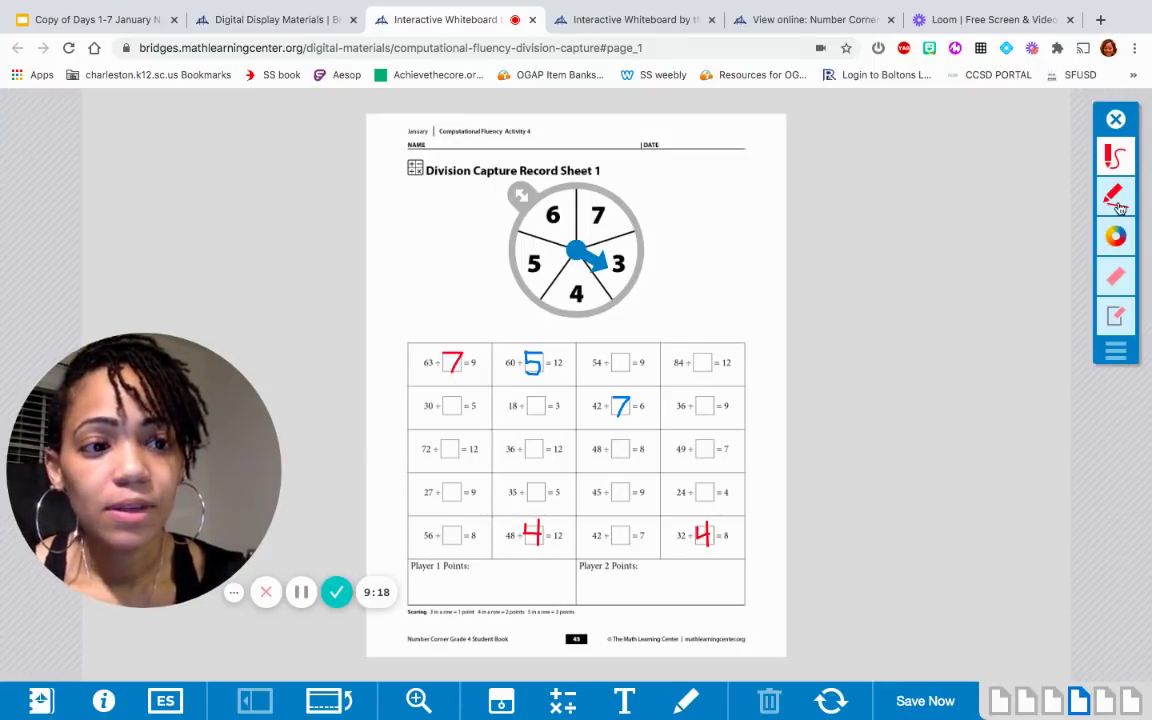
pyautogui.click(1115, 236)
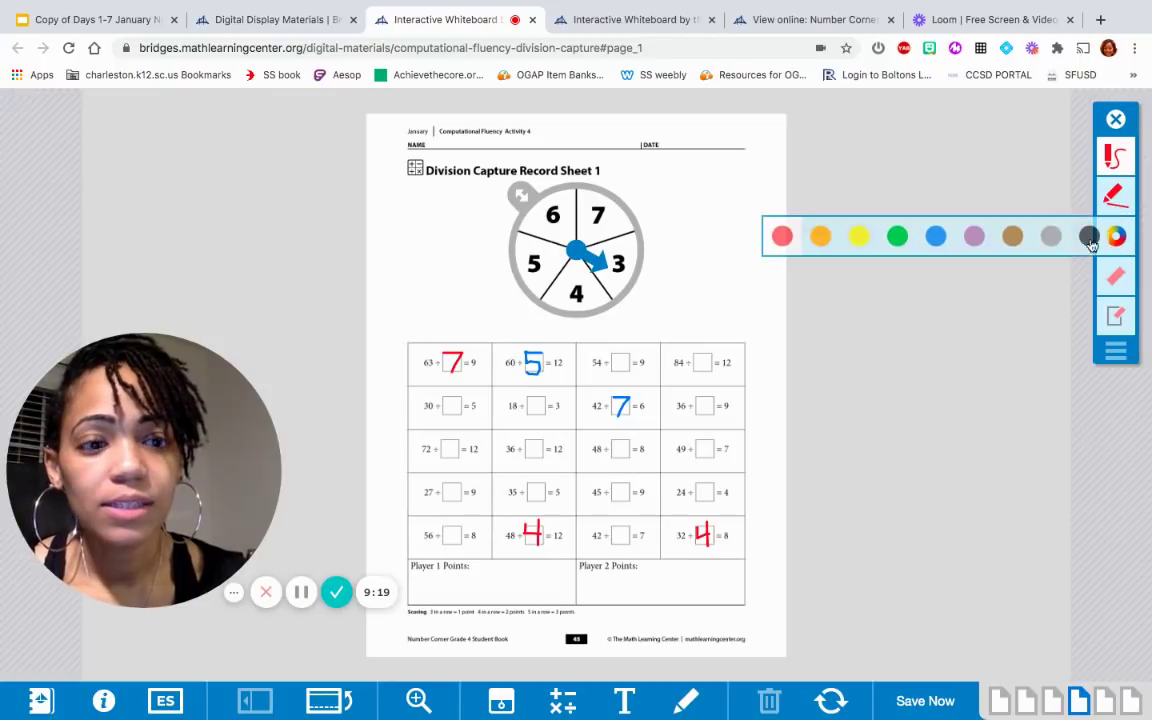
pyautogui.click(924, 238)
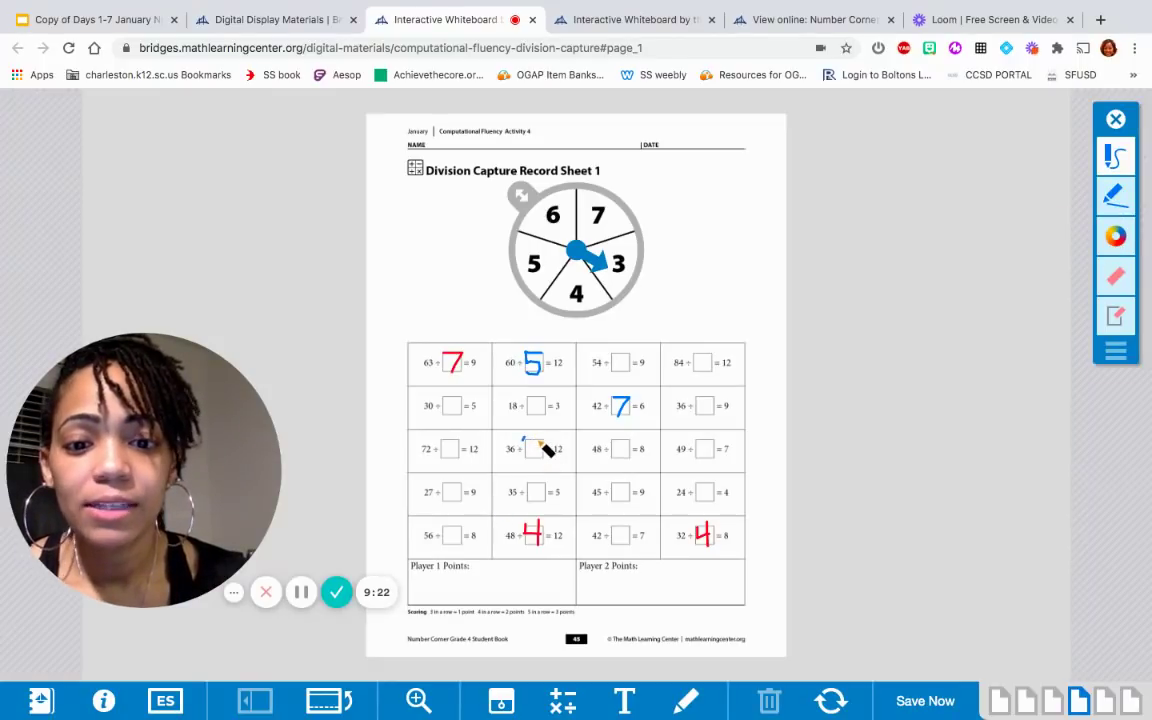
pyautogui.moveTo(522, 437)
pyautogui.mouseDown()
pyautogui.moveTo(538, 440)
pyautogui.moveTo(531, 458)
pyautogui.mouseUp()
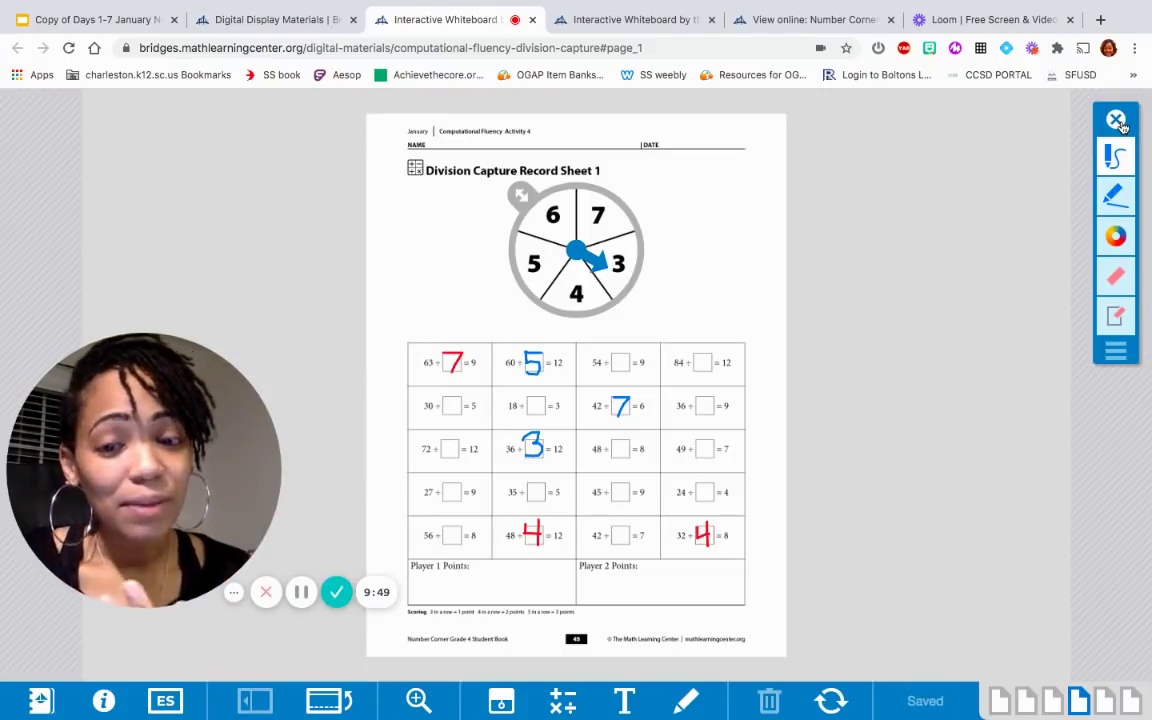
pyautogui.click(1116, 120)
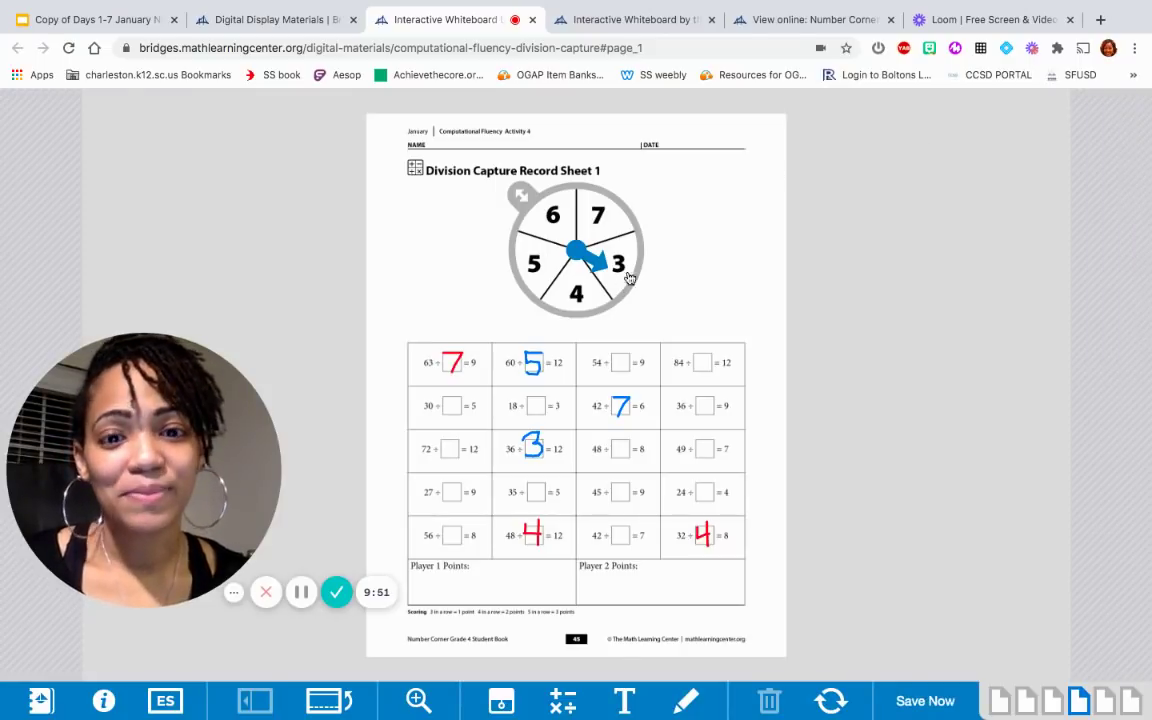
# - Spin, write a red 3 in the 27 ÷ □ = 9 box, and spin for the next turn
pyautogui.click(578, 257)
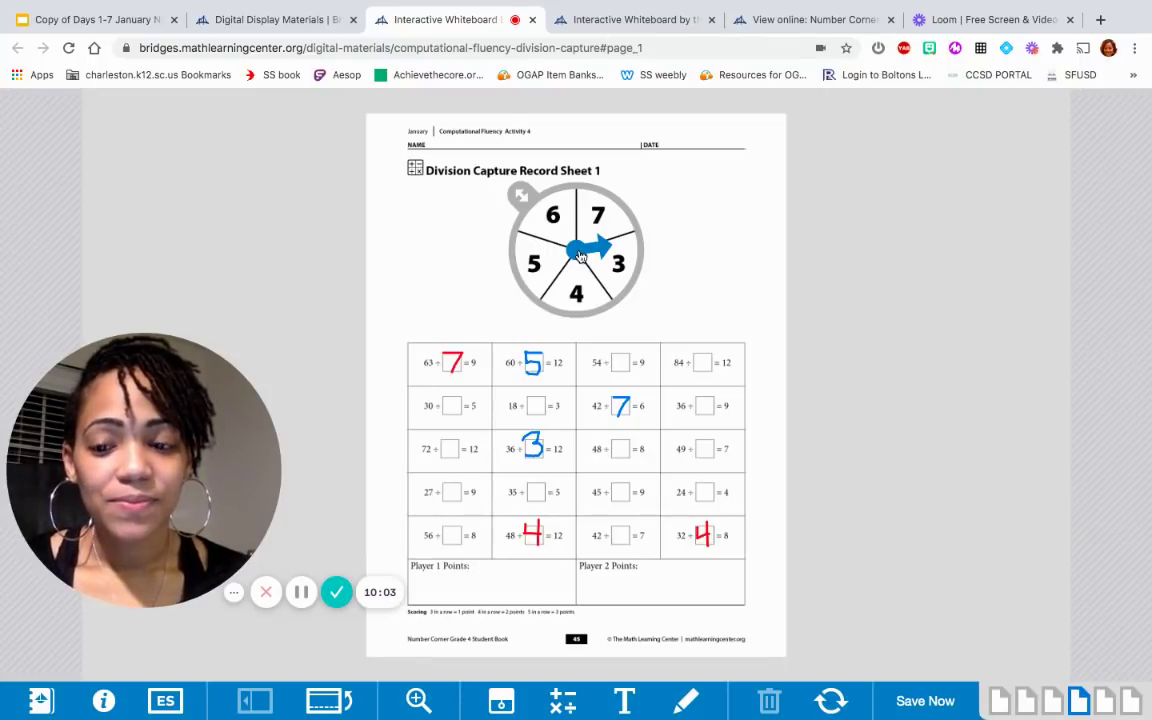
pyautogui.click(686, 700)
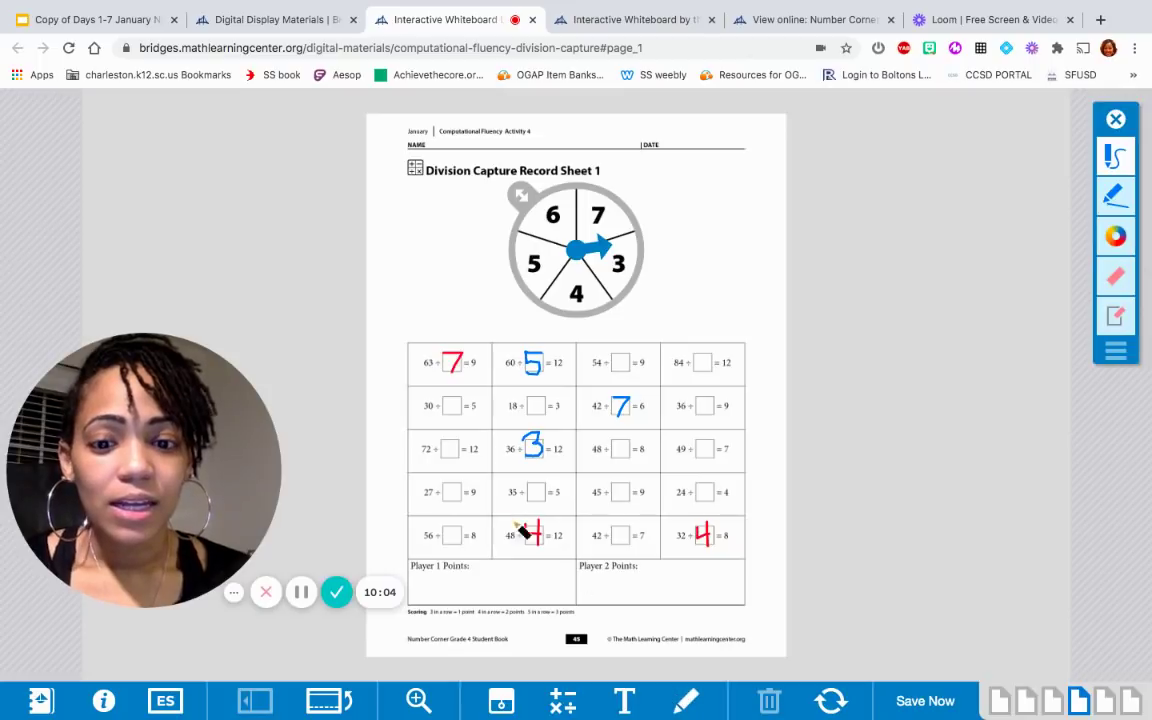
pyautogui.click(1116, 237)
pyautogui.click(769, 236)
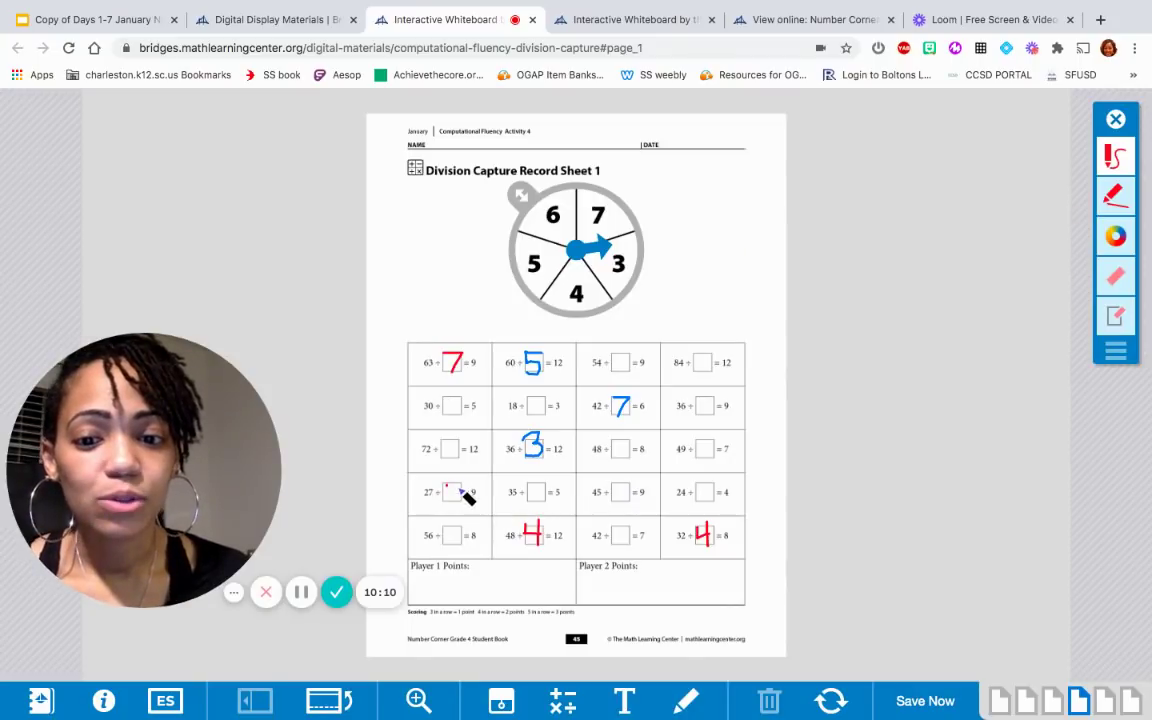
pyautogui.moveTo(448, 480)
pyautogui.mouseDown()
pyautogui.moveTo(458, 492)
pyautogui.moveTo(446, 509)
pyautogui.mouseUp()
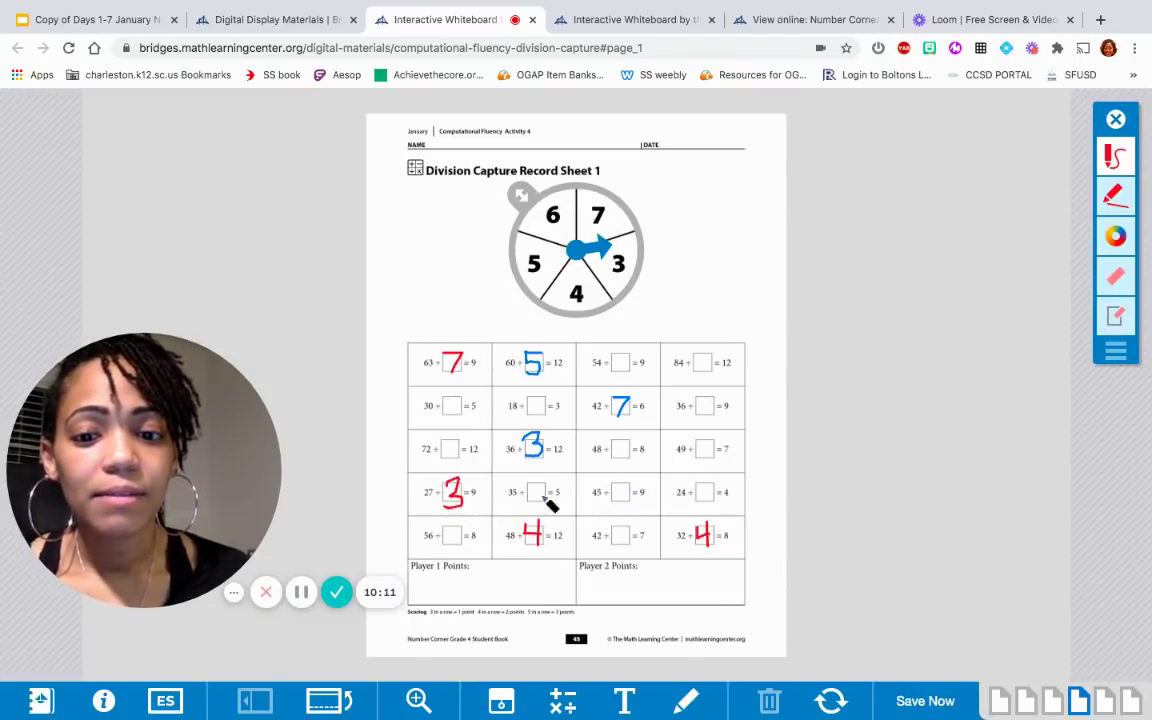
pyautogui.click(1116, 119)
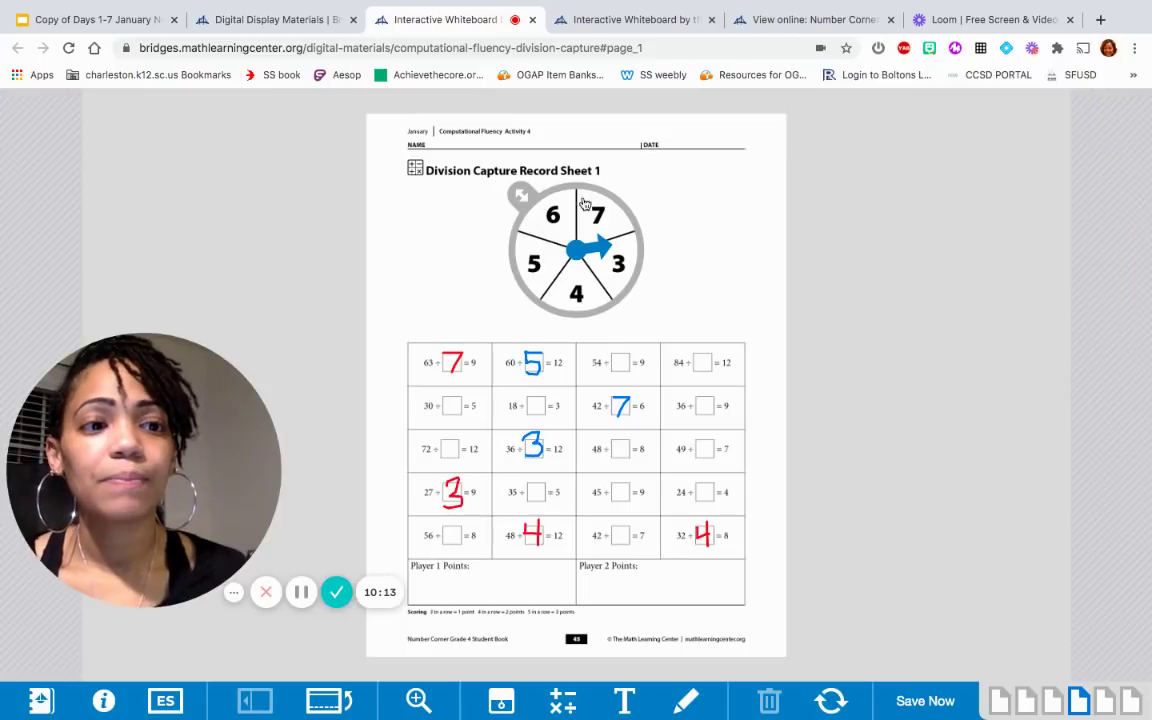
pyautogui.click(575, 253)
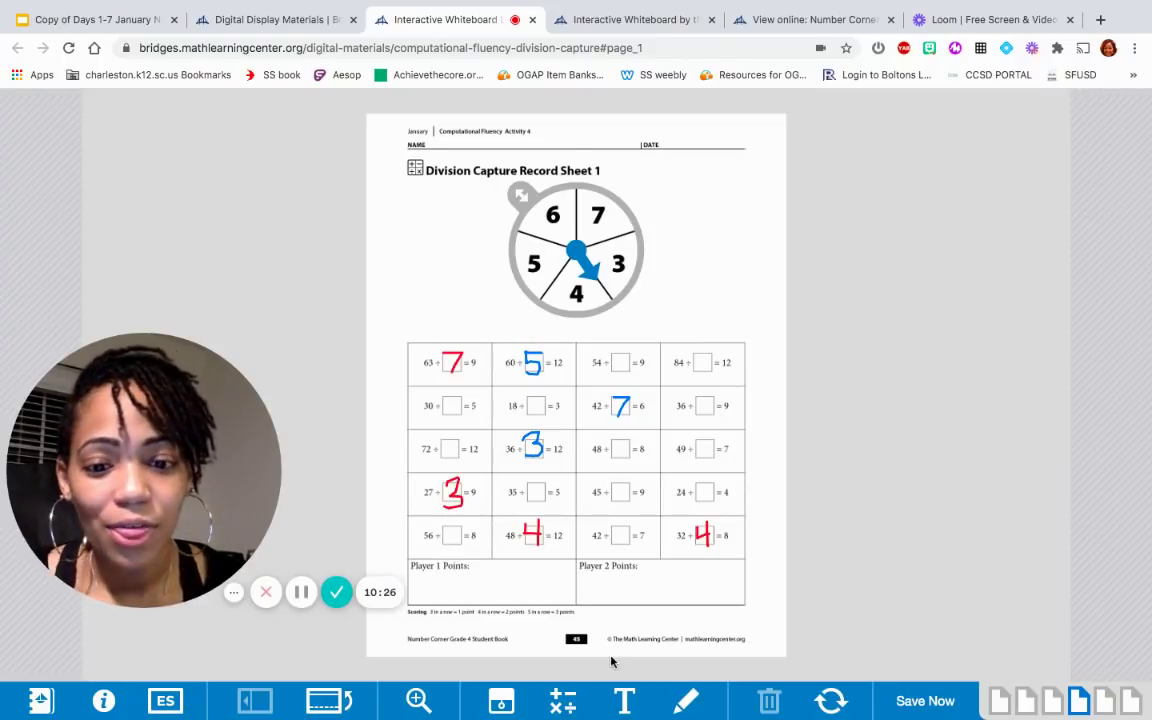
# - Write a blue 4 in the 36 ÷ □ = 9 box
pyautogui.click(679, 707)
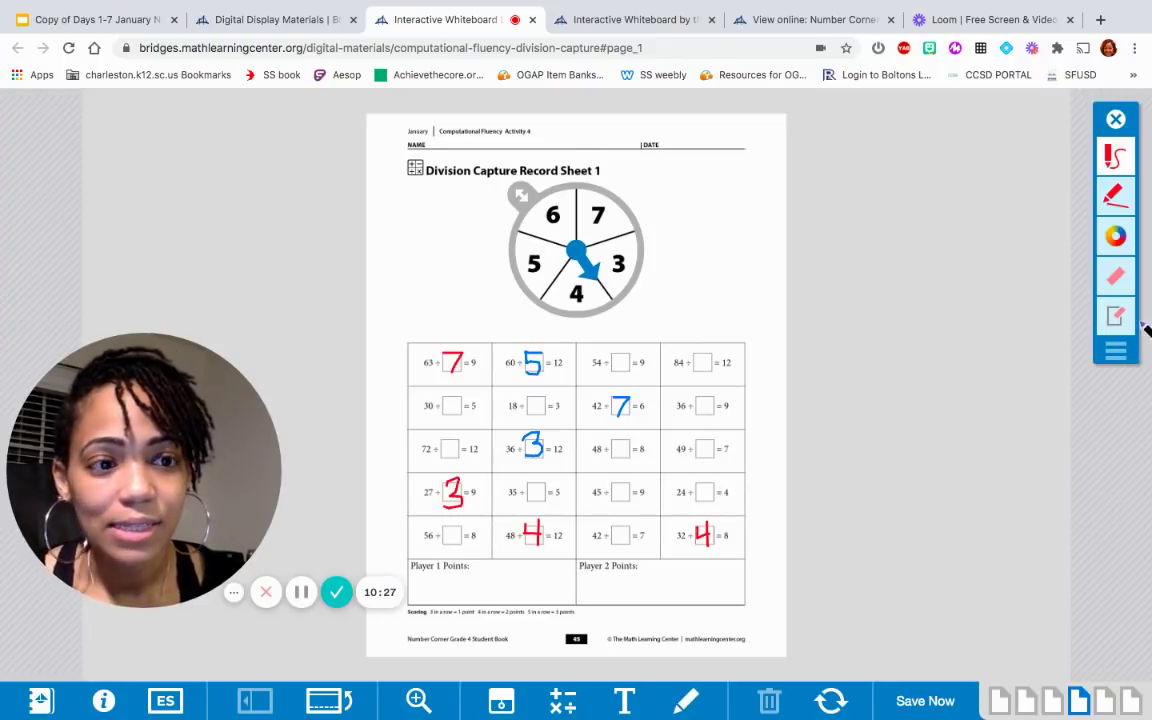
pyautogui.click(1115, 235)
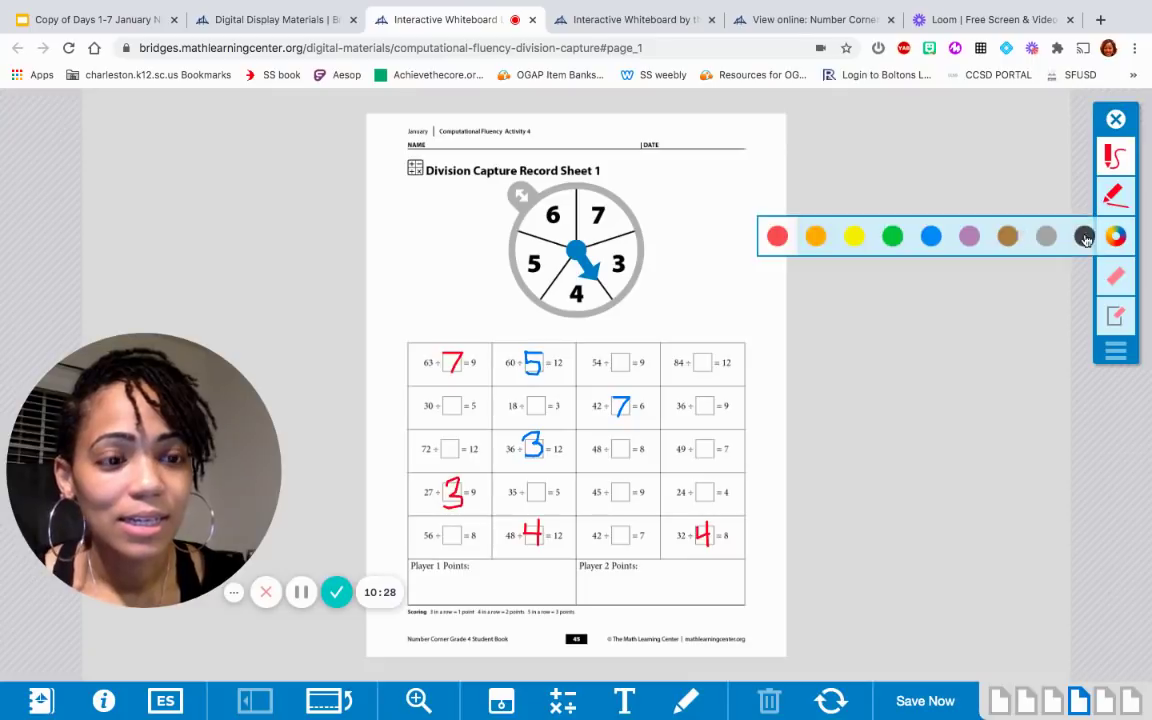
pyautogui.click(923, 236)
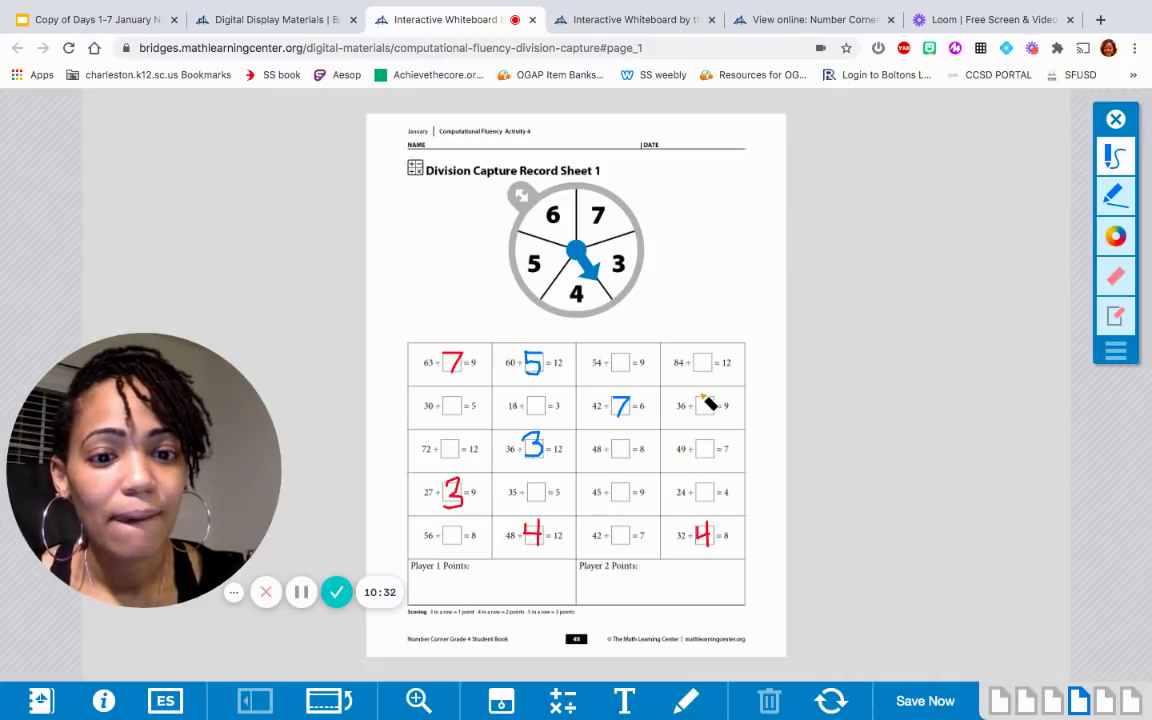
pyautogui.moveTo(700, 397); pyautogui.dragTo(709, 422)
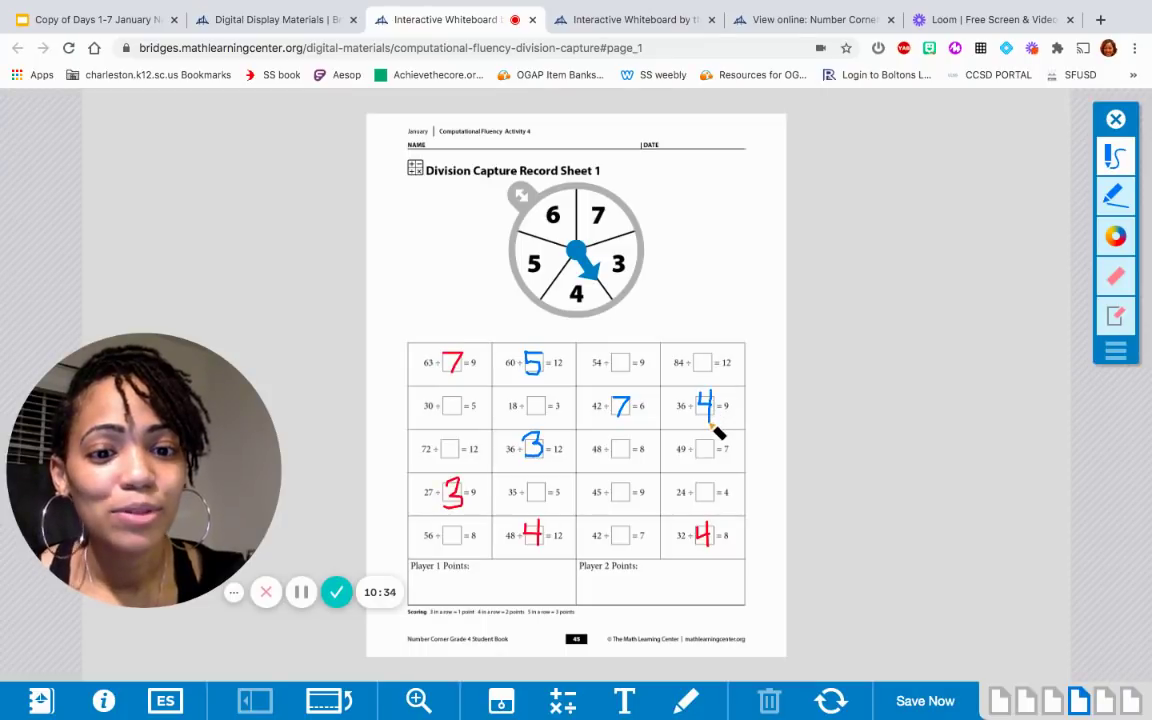
pyautogui.click(1115, 121)
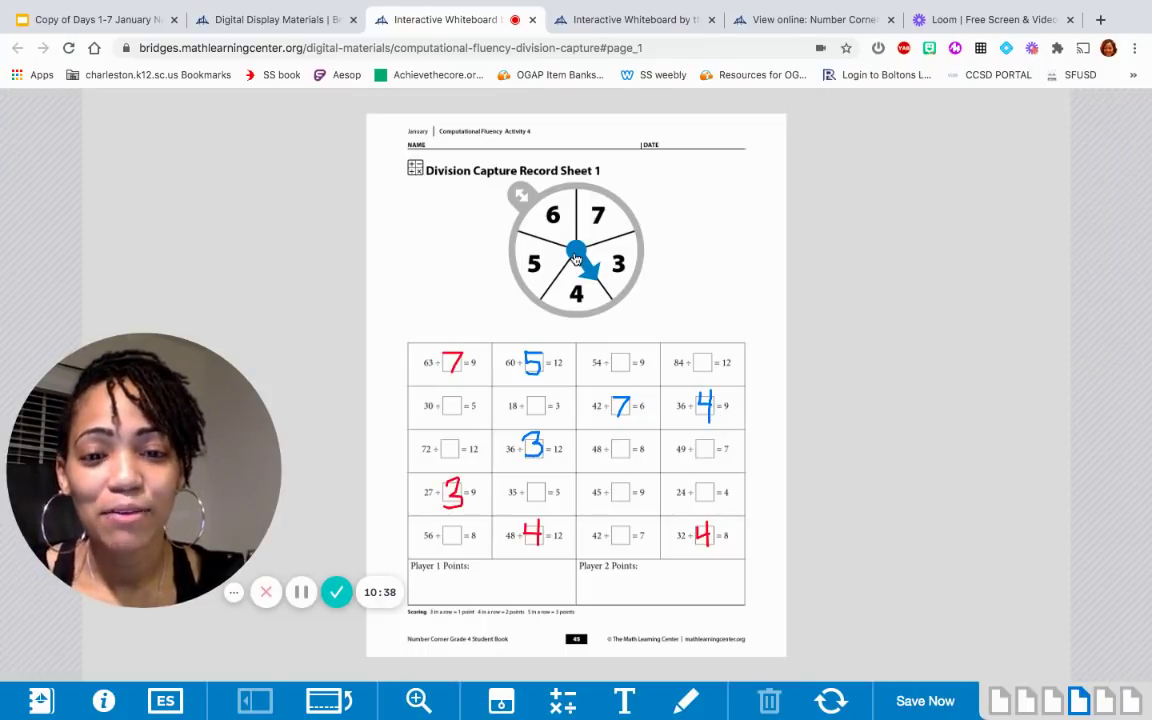
# - Spin, write a red 6 in the 30 ÷ □ = 5 box, and spin again
pyautogui.click(576, 259)
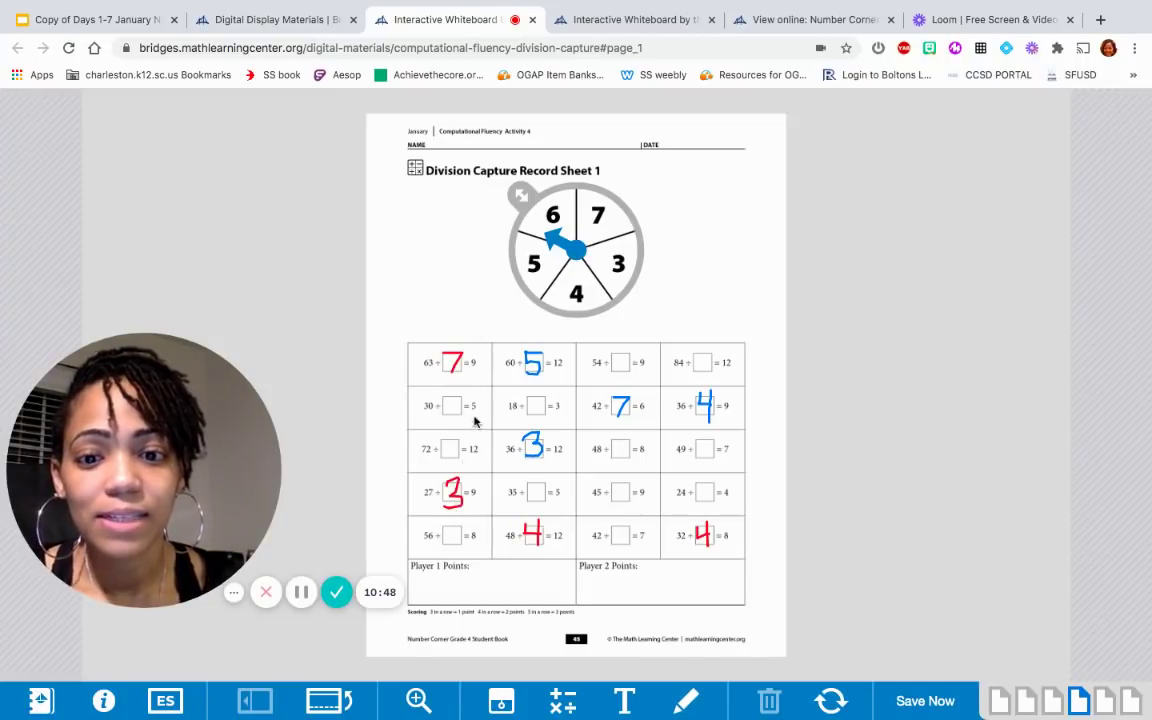
pyautogui.click(688, 700)
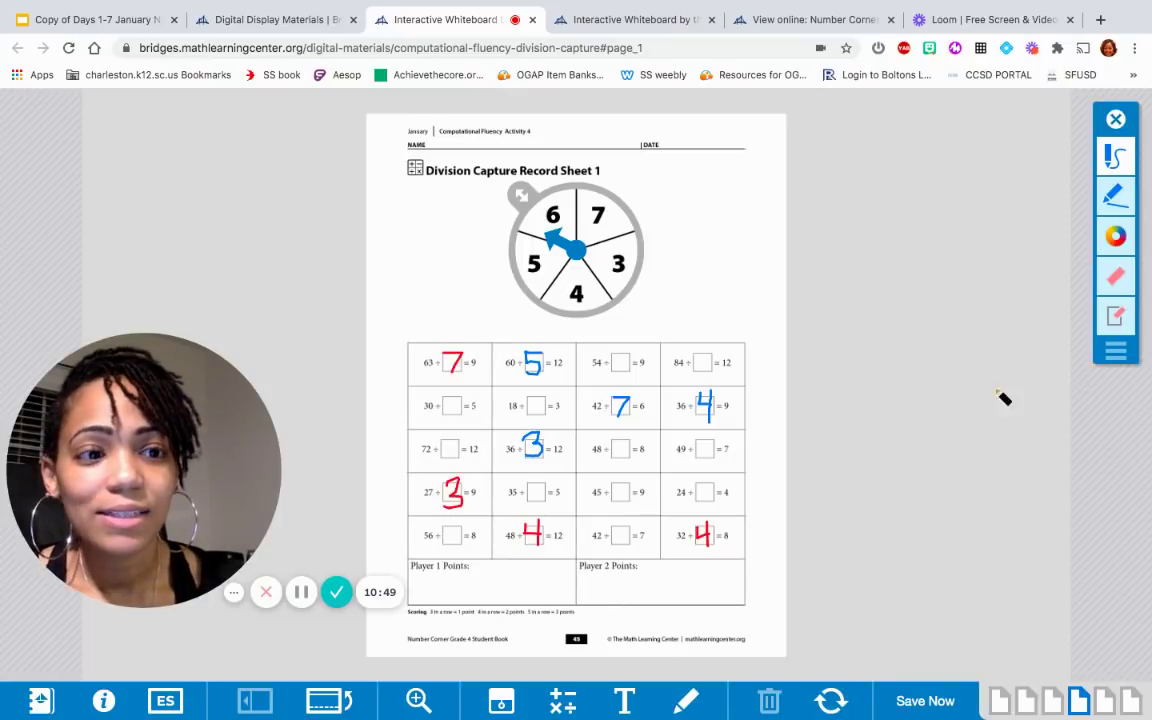
pyautogui.click(1115, 237)
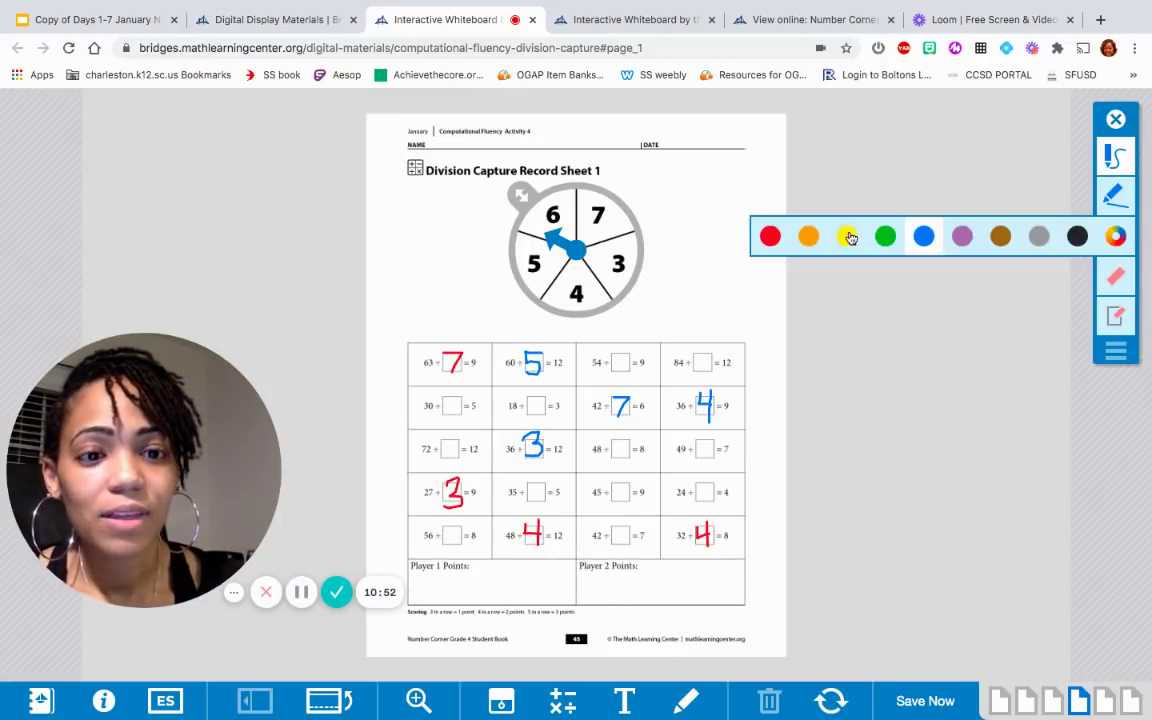
pyautogui.click(770, 236)
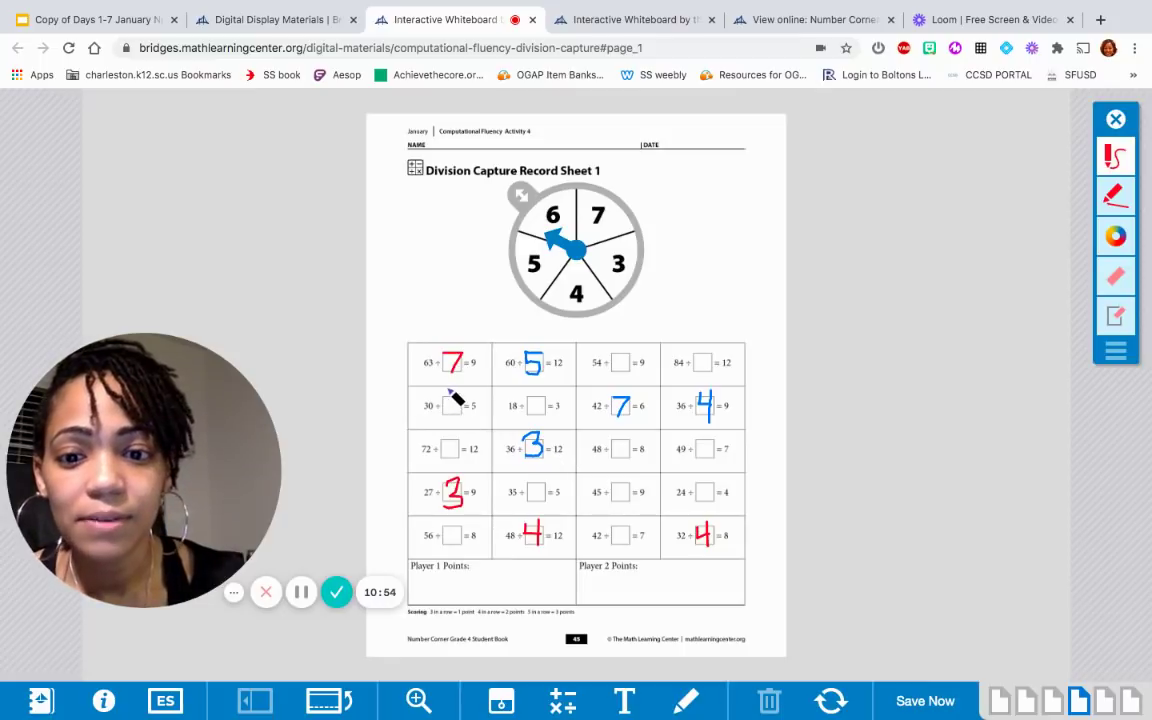
pyautogui.moveTo(447, 390)
pyautogui.mouseDown()
pyautogui.moveTo(452, 412)
pyautogui.moveTo(458, 404)
pyautogui.mouseUp()
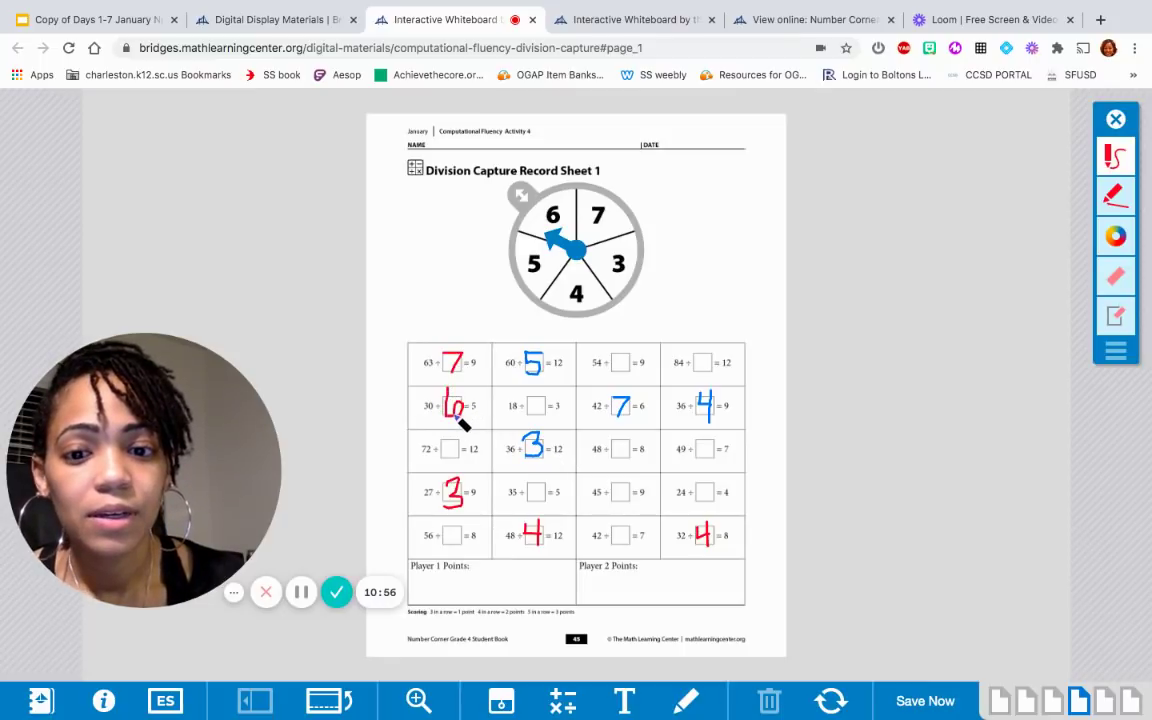
pyautogui.click(1115, 119)
pyautogui.click(577, 249)
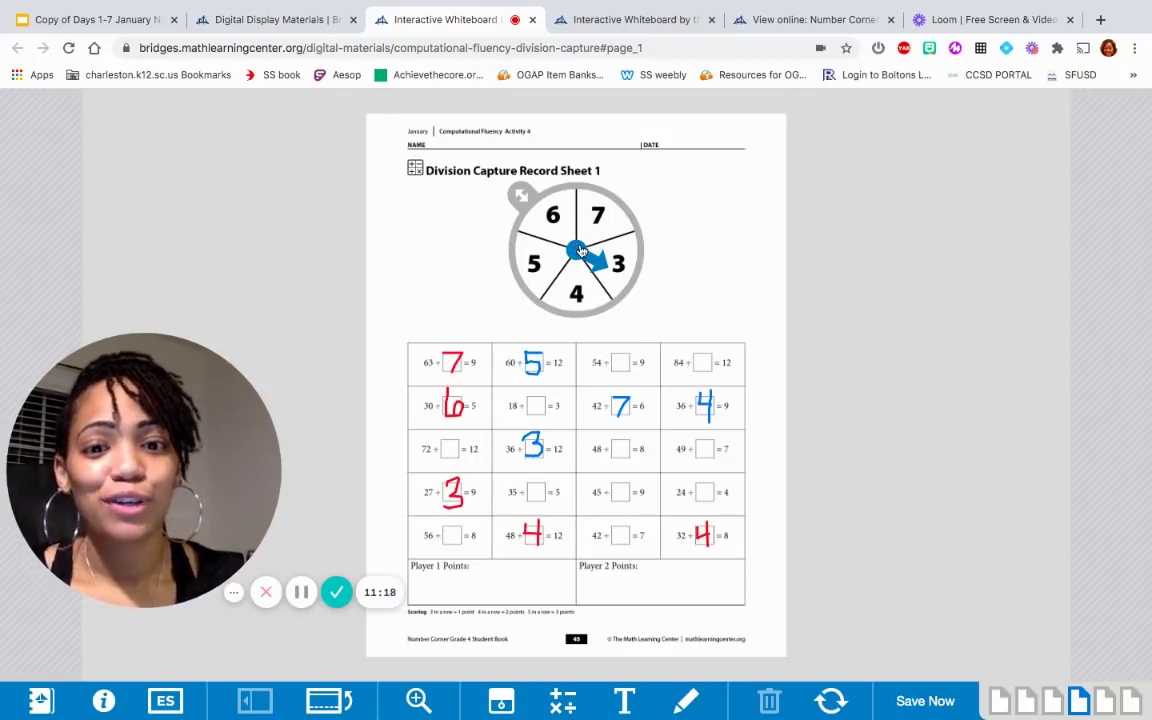
# - Spin the spinner three more times until it lands on 6
pyautogui.click(580, 250)
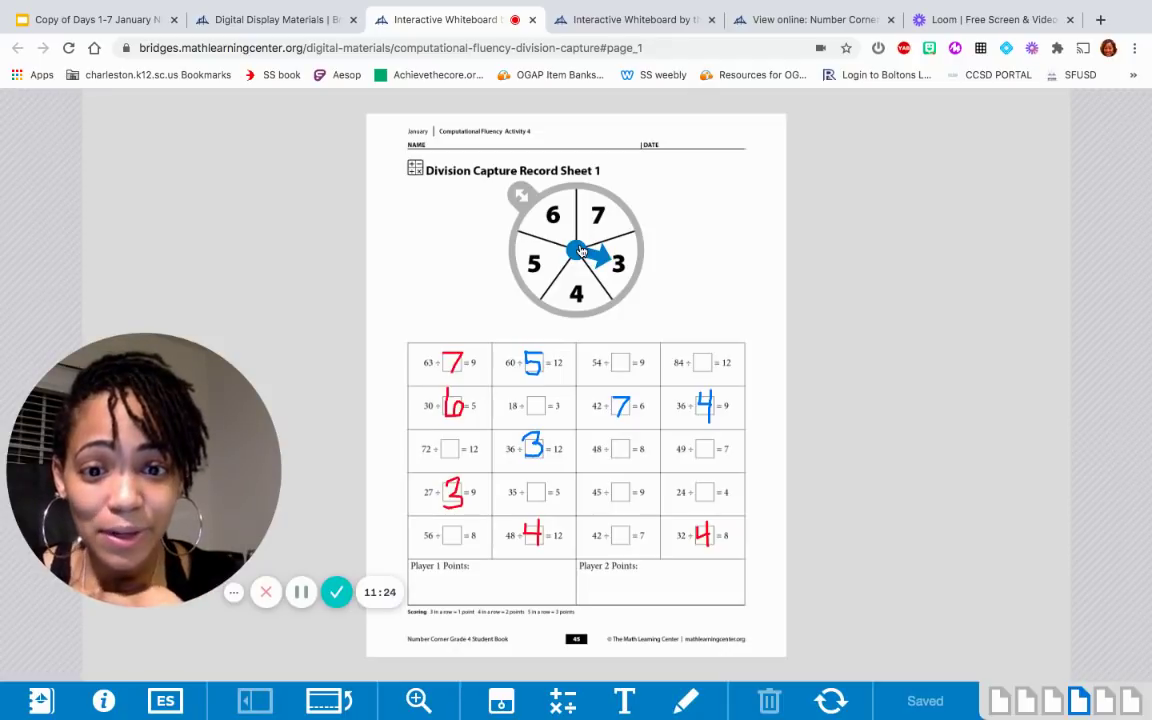
pyautogui.click(580, 250)
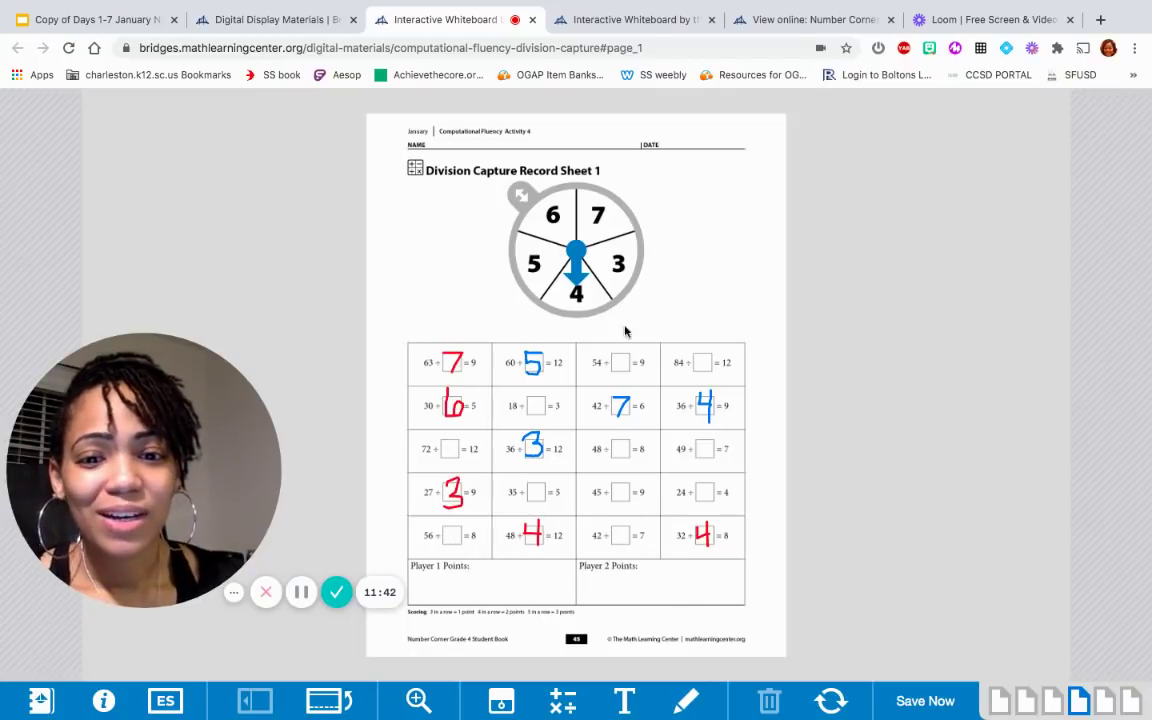
pyautogui.click(574, 256)
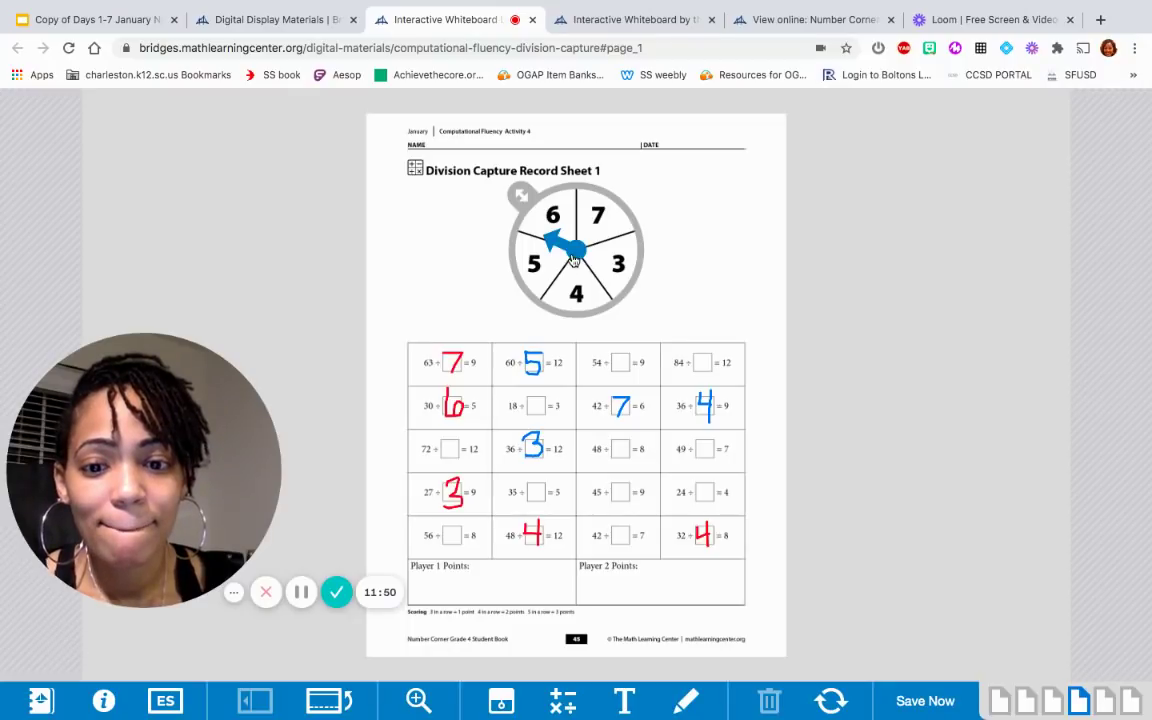
# - With the pen, write a red 6 in the 72 ÷ □ = 12 box
pyautogui.click(686, 701)
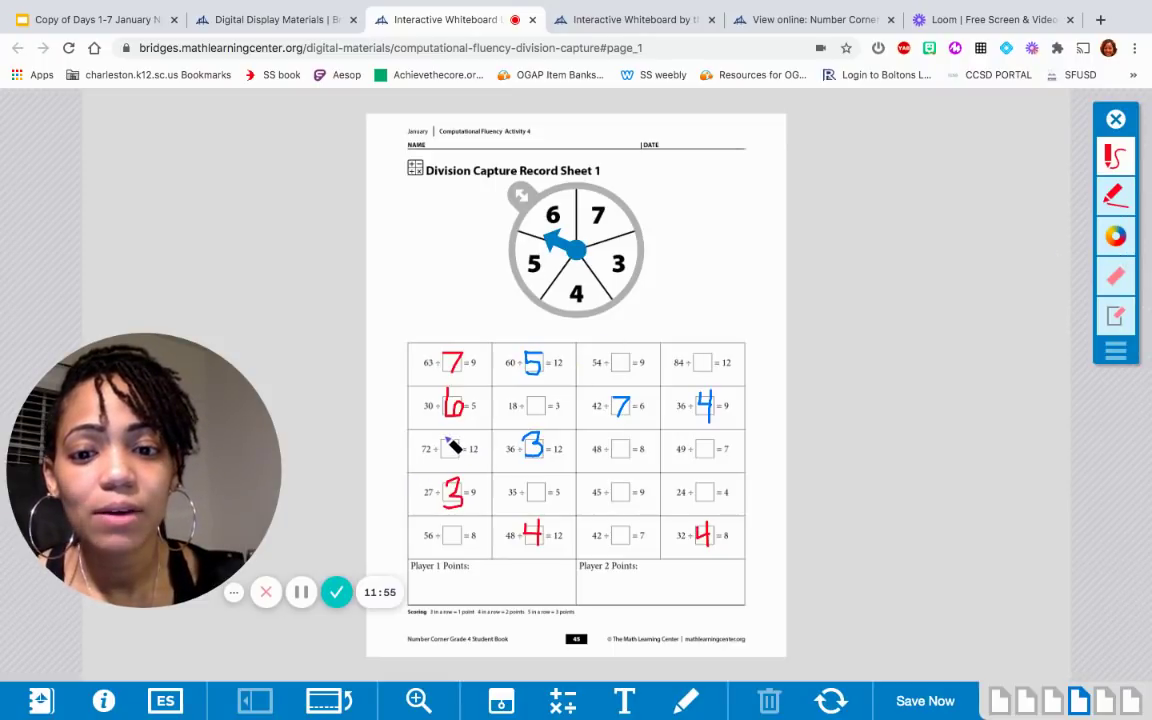
pyautogui.moveTo(449, 442); pyautogui.dragTo(452, 468)
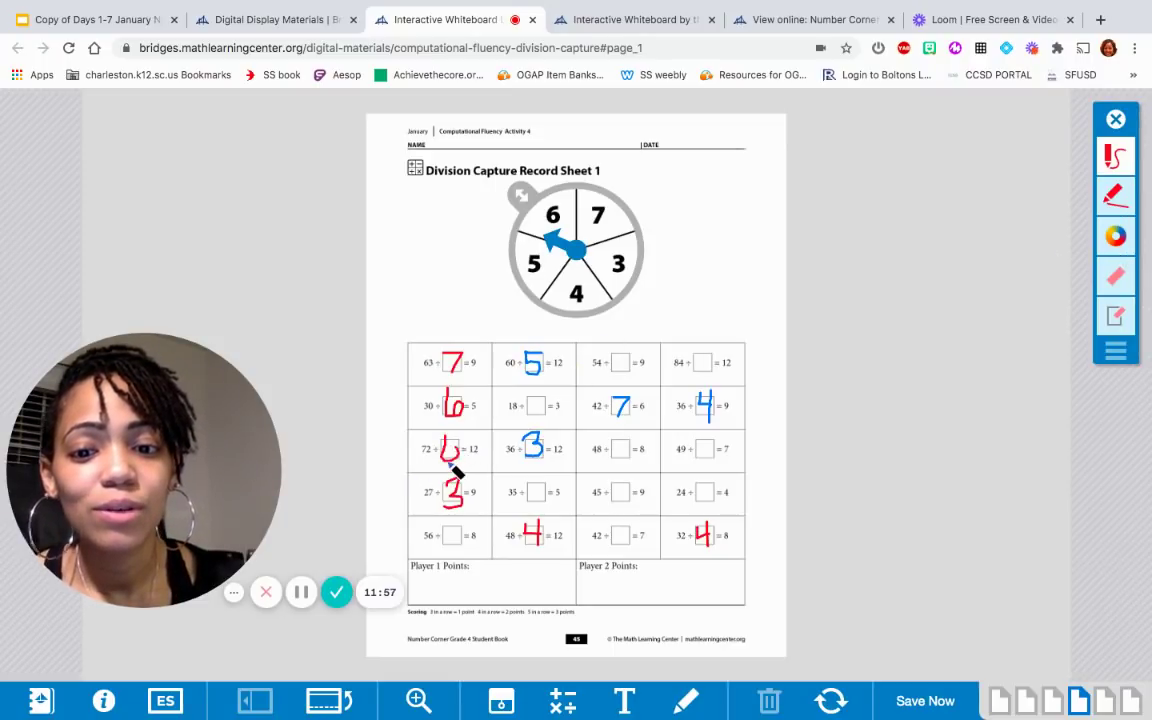
pyautogui.click(1117, 119)
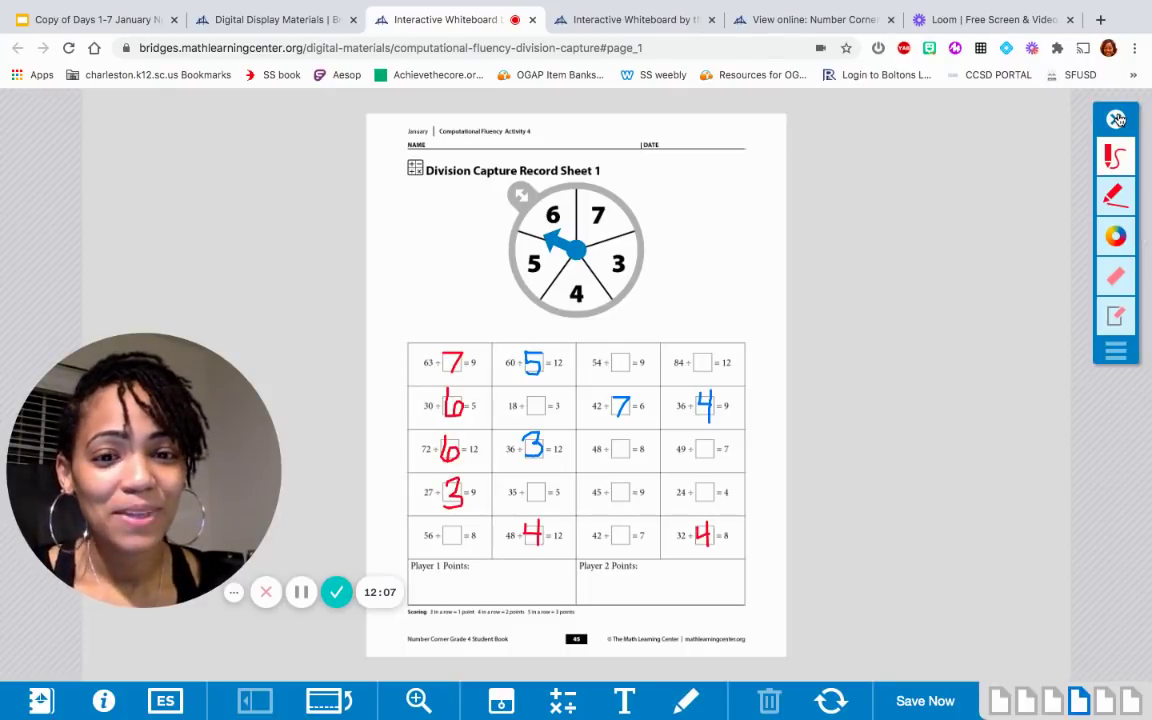
# - Spin a 5, write it in red in the 45 ÷ □ = 9 box, then spin again to land on 7
pyautogui.click(576, 252)
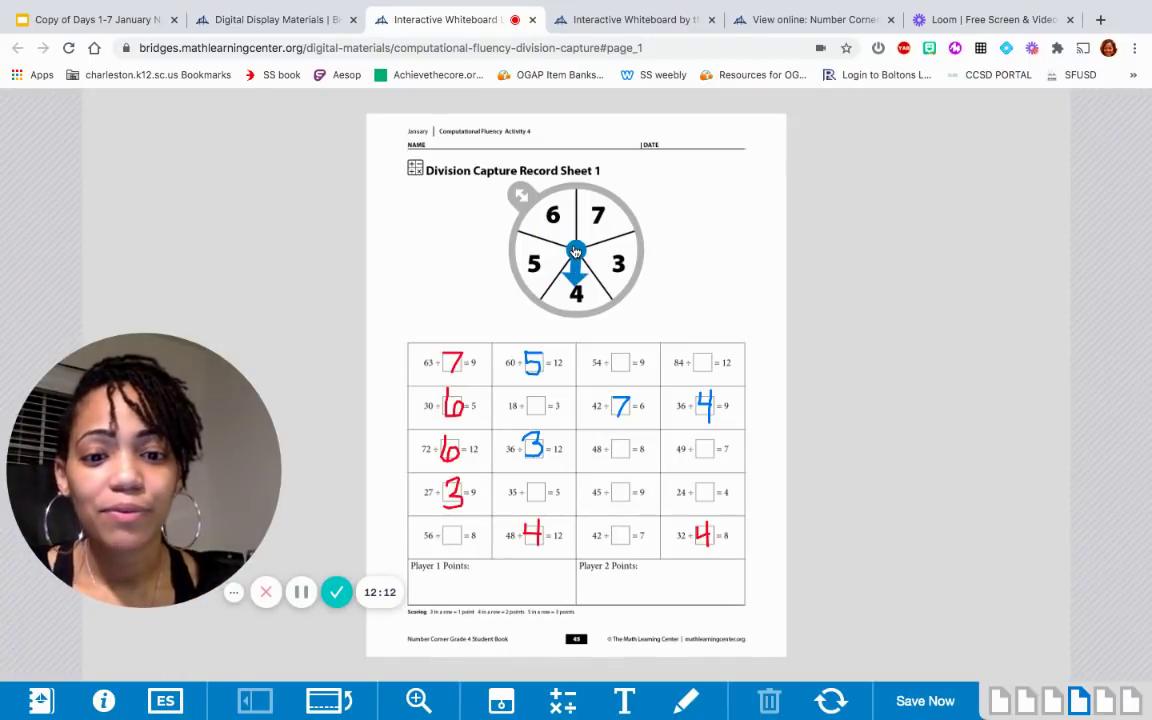
pyautogui.click(576, 252)
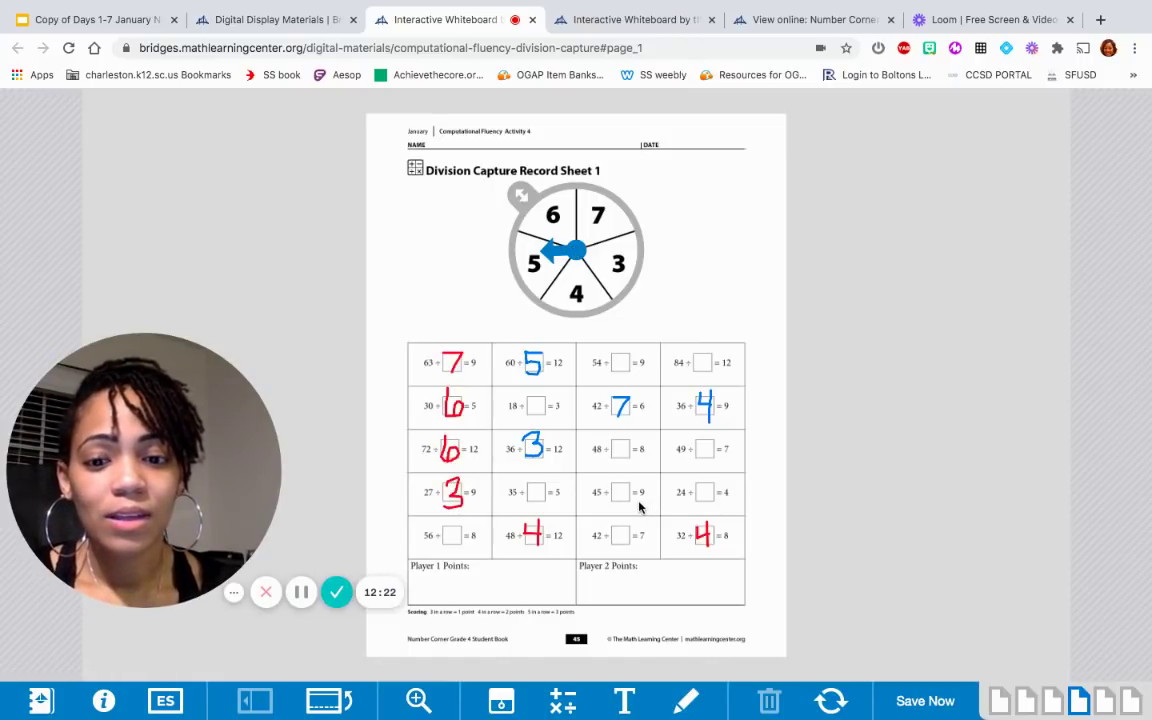
pyautogui.moveTo(1146, 232)
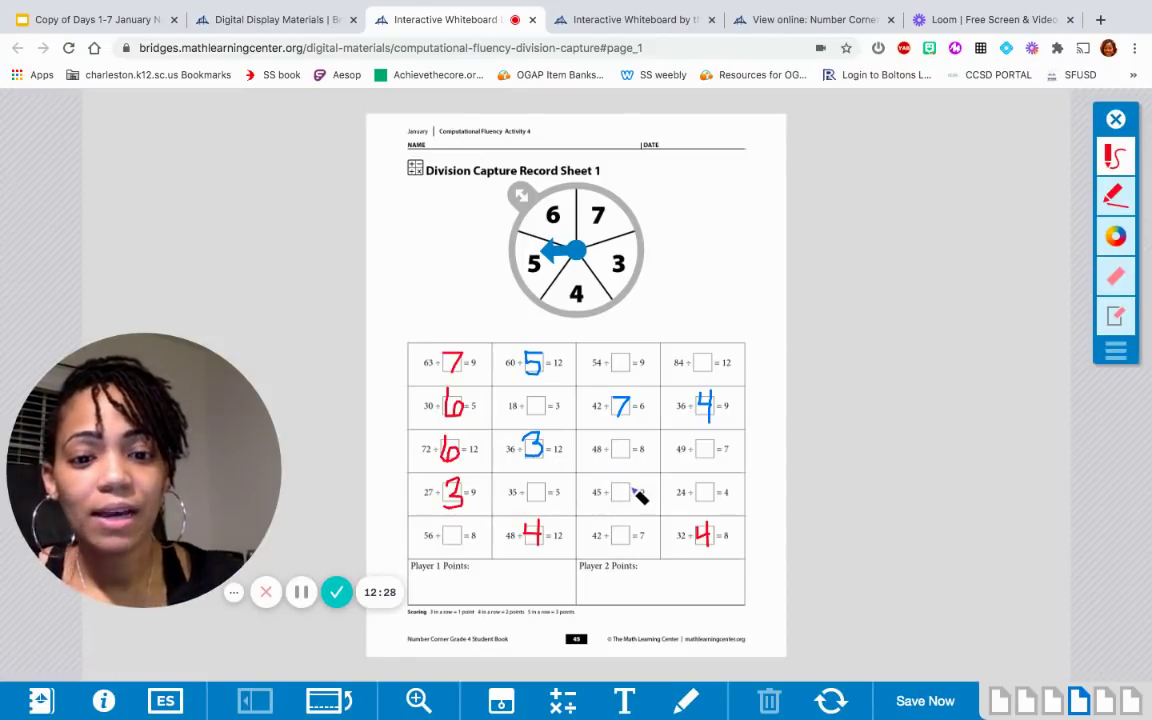
pyautogui.moveTo(613, 484)
pyautogui.mouseDown()
pyautogui.moveTo(626, 485)
pyautogui.moveTo(614, 506)
pyautogui.mouseUp()
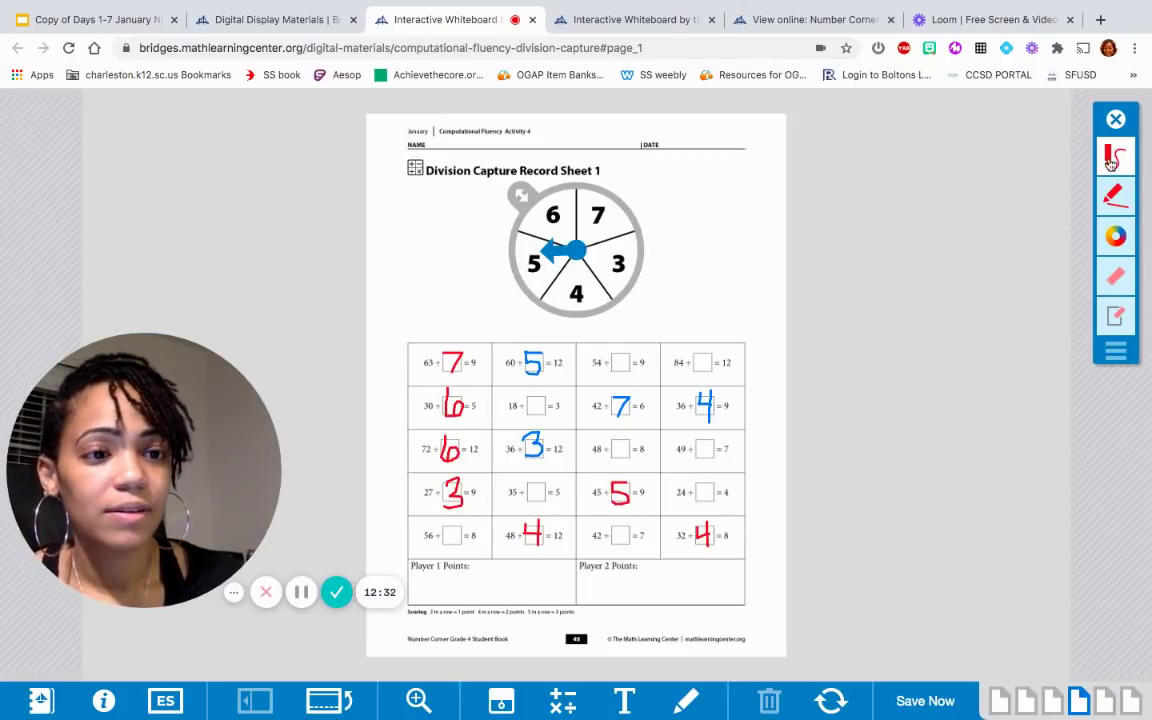
pyautogui.click(1116, 119)
pyautogui.click(590, 257)
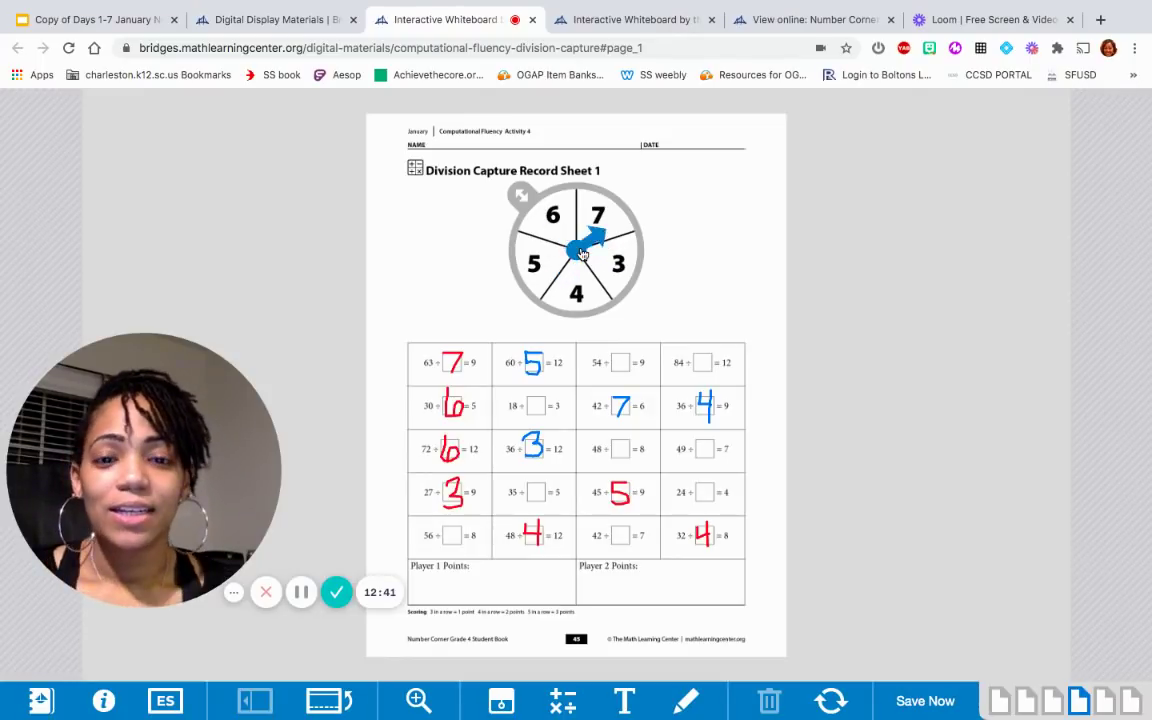
# - Switch the pen to blue ink, answer 84 ÷ □ = 12 with a 7, and spin again
pyautogui.click(582, 254)
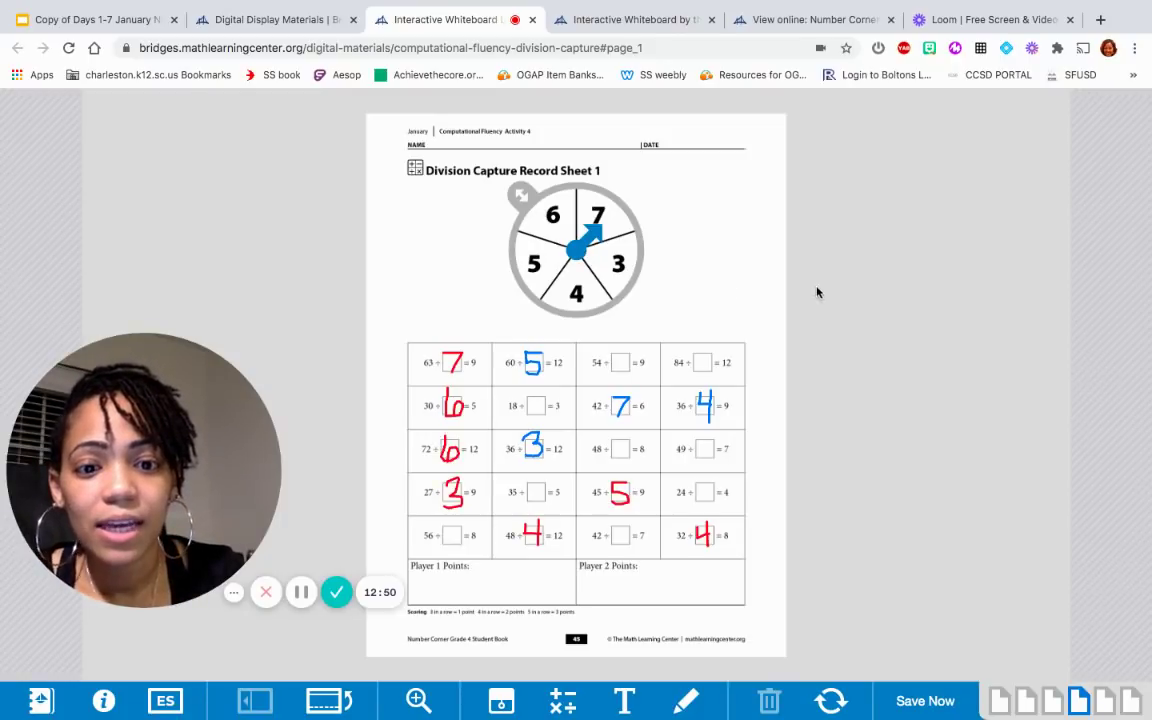
pyautogui.click(688, 700)
pyautogui.click(1119, 238)
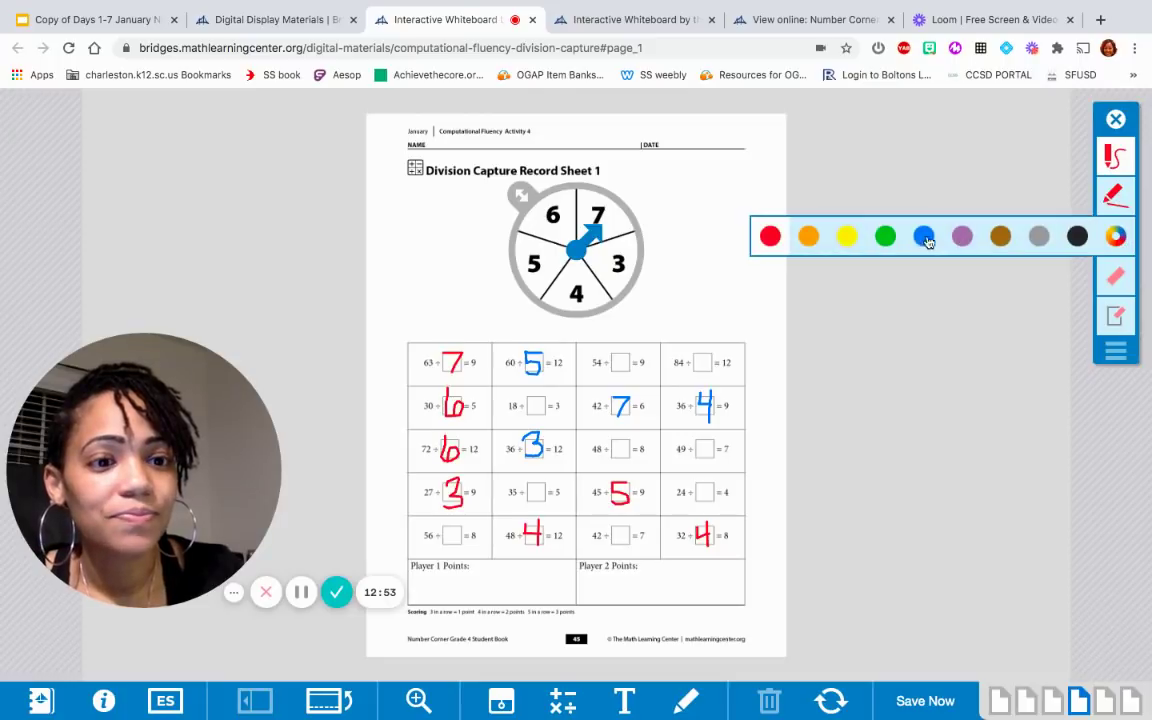
pyautogui.click(834, 215)
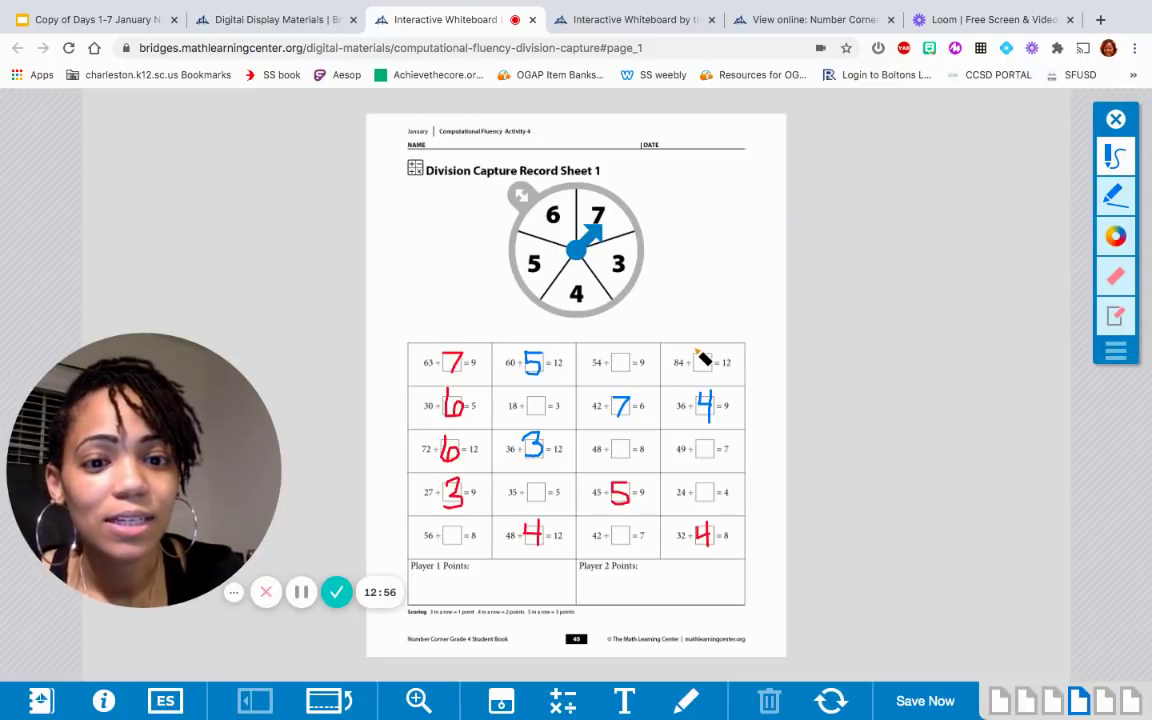
pyautogui.moveTo(694, 348)
pyautogui.mouseDown()
pyautogui.moveTo(716, 348)
pyautogui.moveTo(707, 374)
pyautogui.mouseUp()
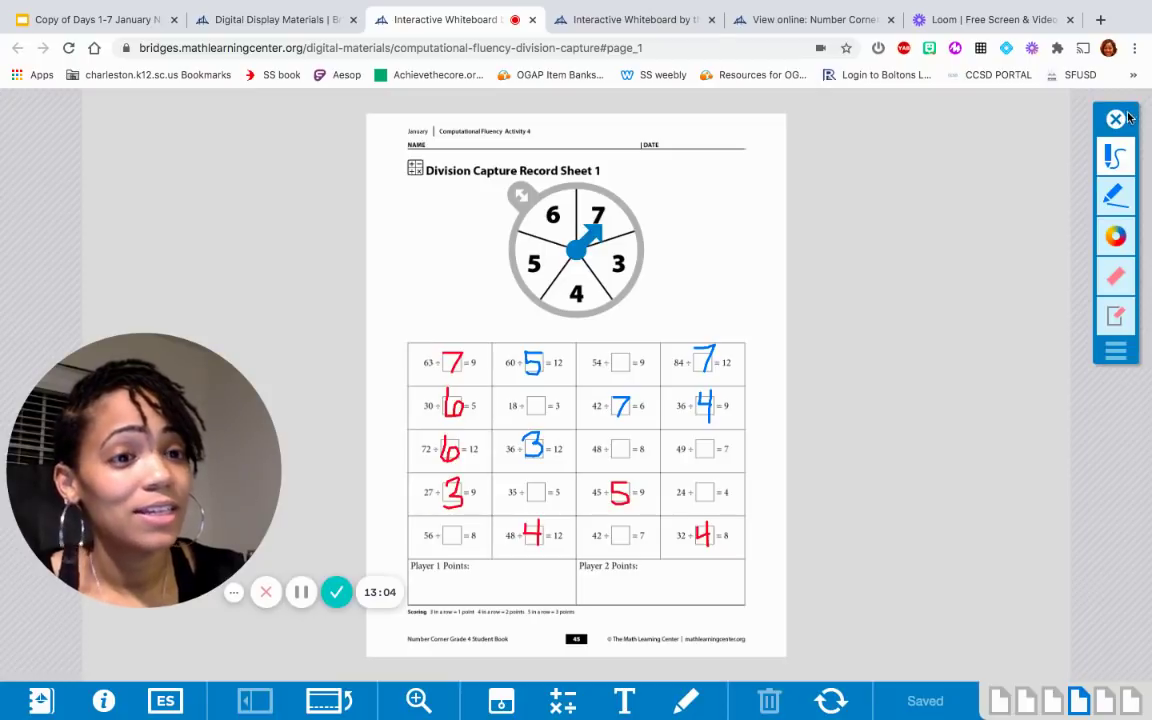
pyautogui.click(1115, 119)
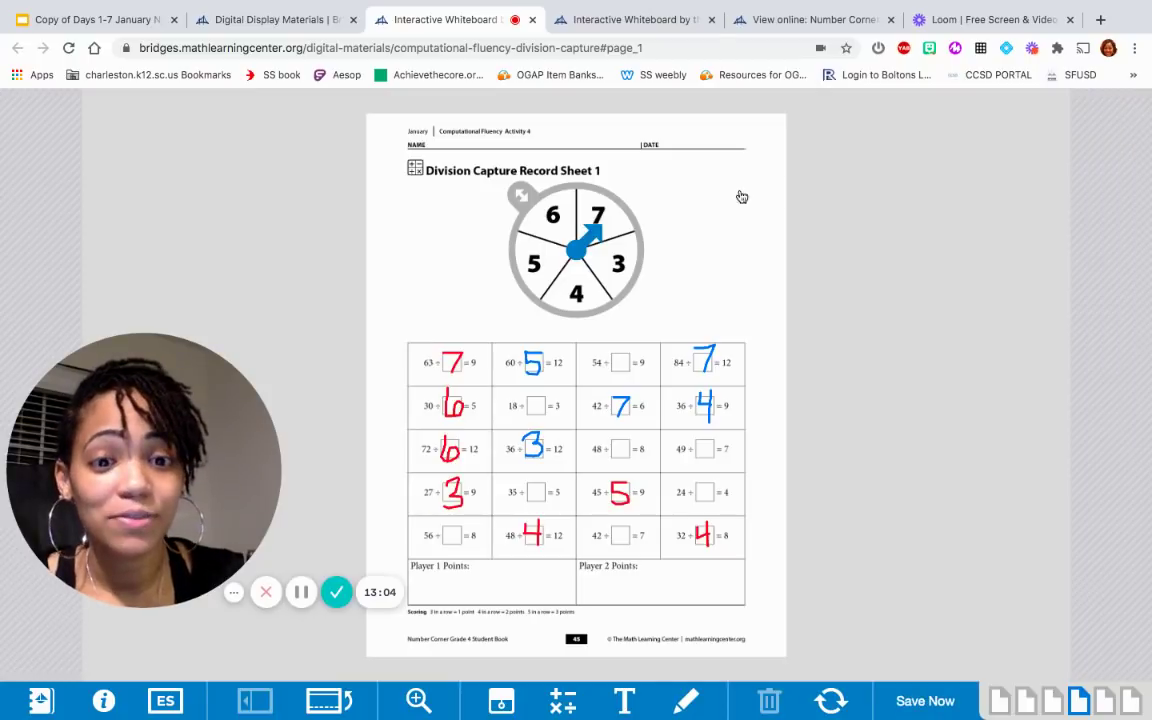
pyautogui.click(578, 252)
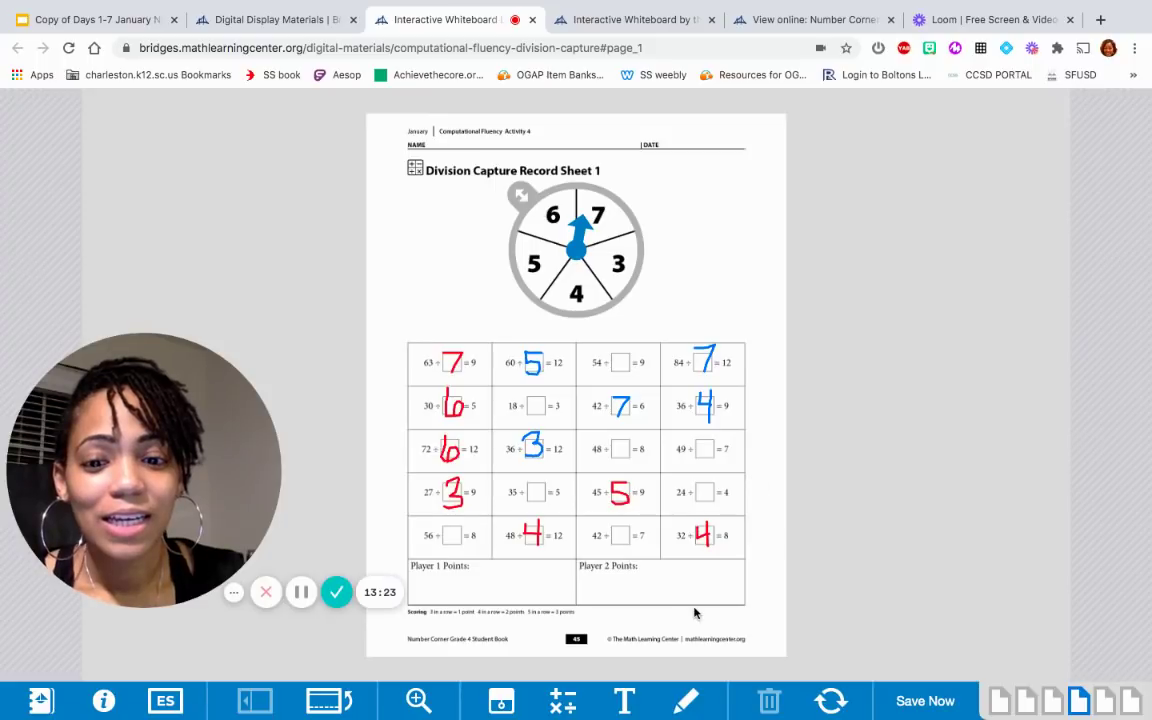
# - Switch the pen to red ink, answer 56 ÷ □ = 8 with a 7, and spin again
pyautogui.click(686, 700)
pyautogui.click(1118, 240)
pyautogui.click(771, 237)
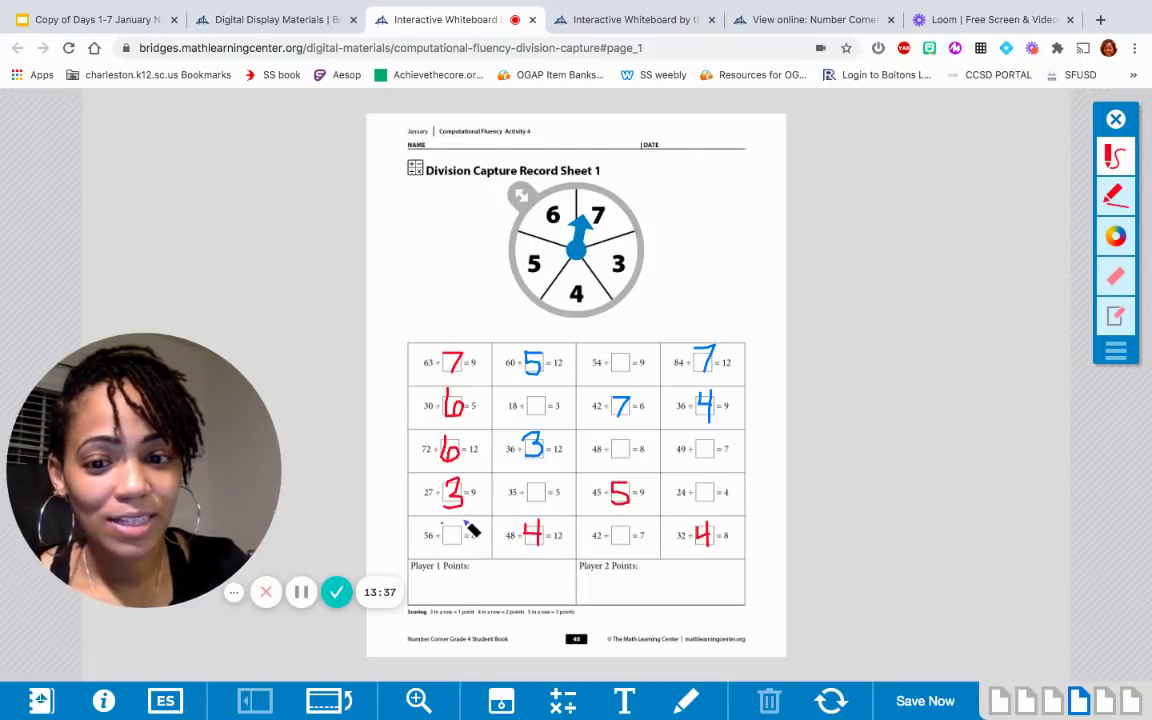
pyautogui.moveTo(443, 521); pyautogui.dragTo(451, 548)
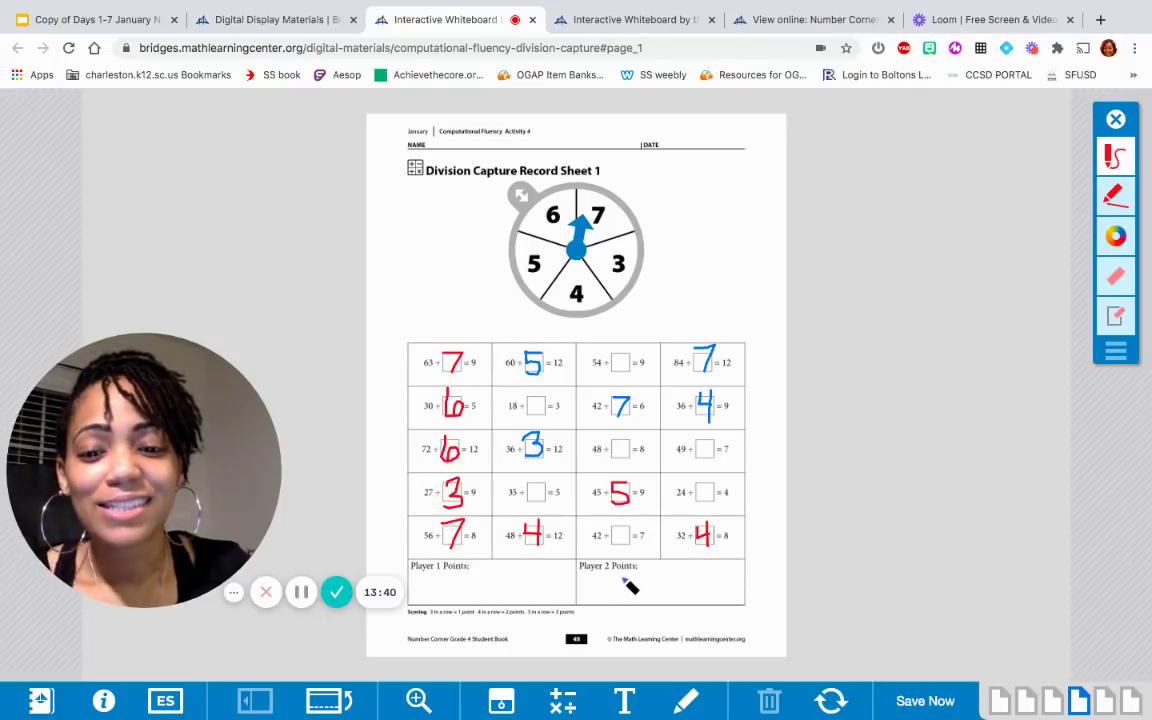
pyautogui.click(1116, 119)
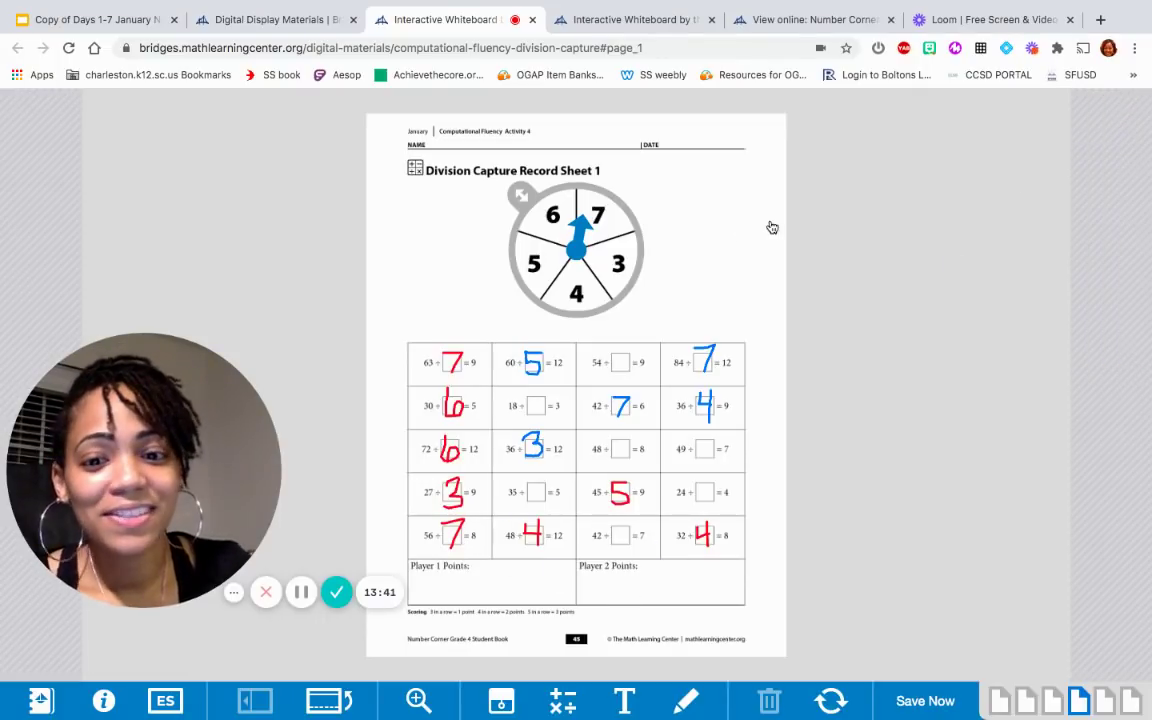
pyautogui.click(592, 240)
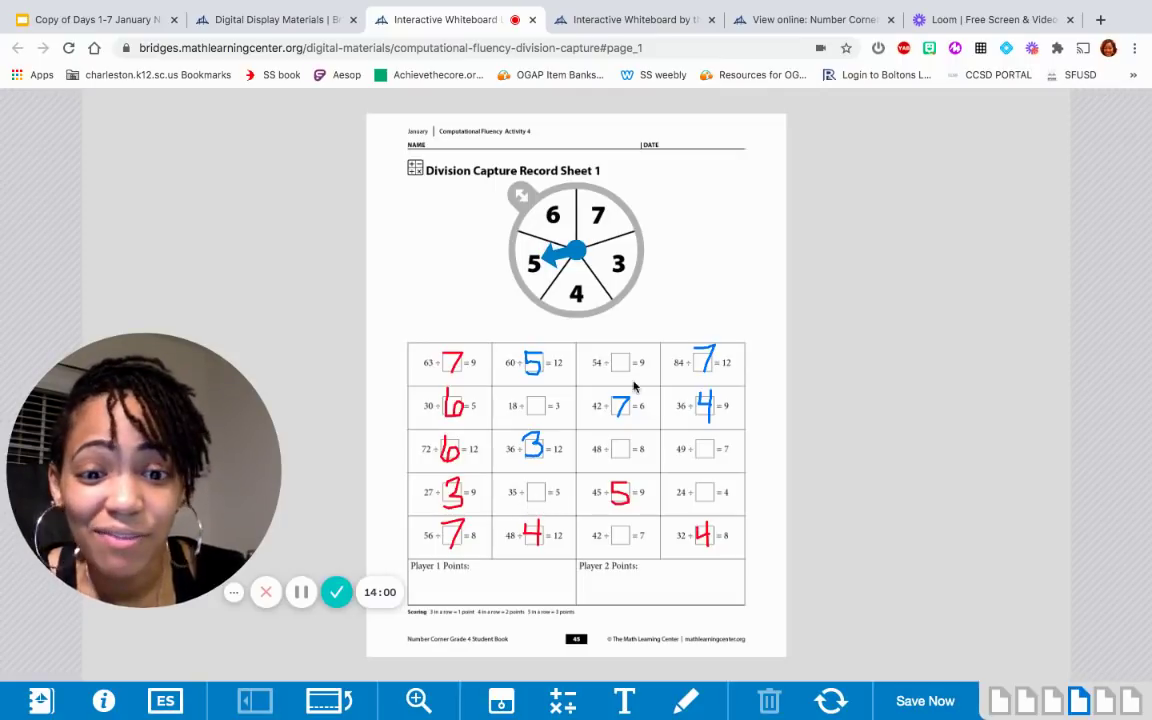
# - Spin the spinner three more times until it points between 6 and 7
pyautogui.click(575, 255)
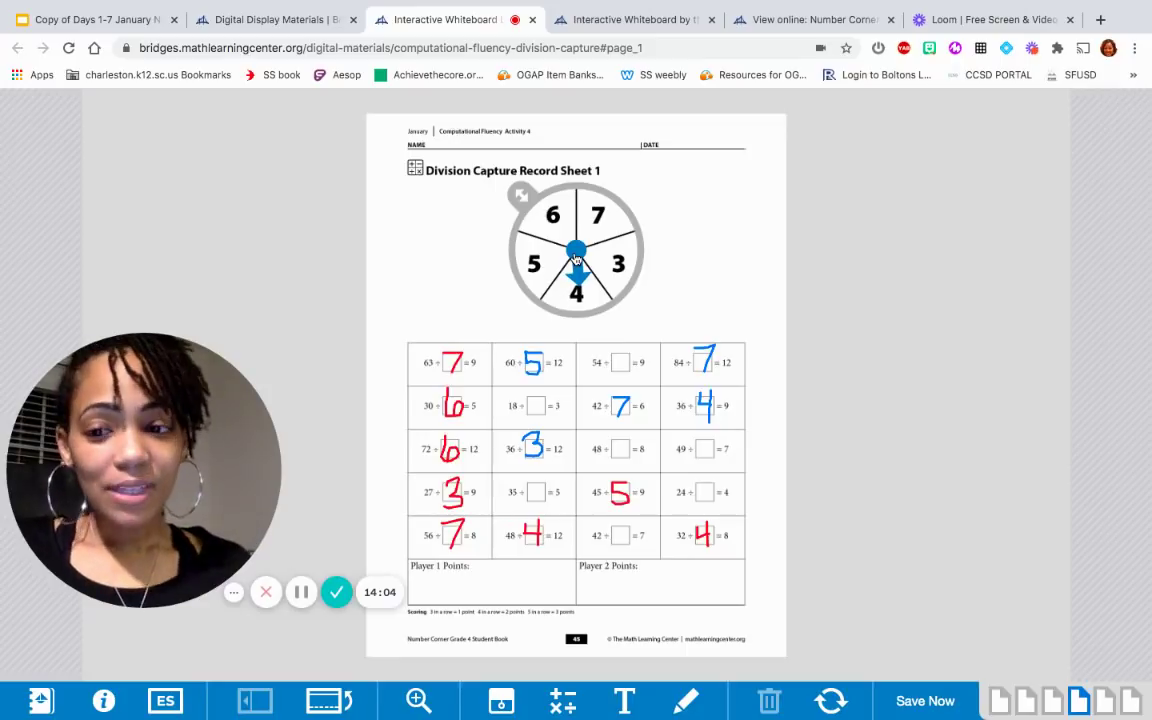
pyautogui.click(575, 255)
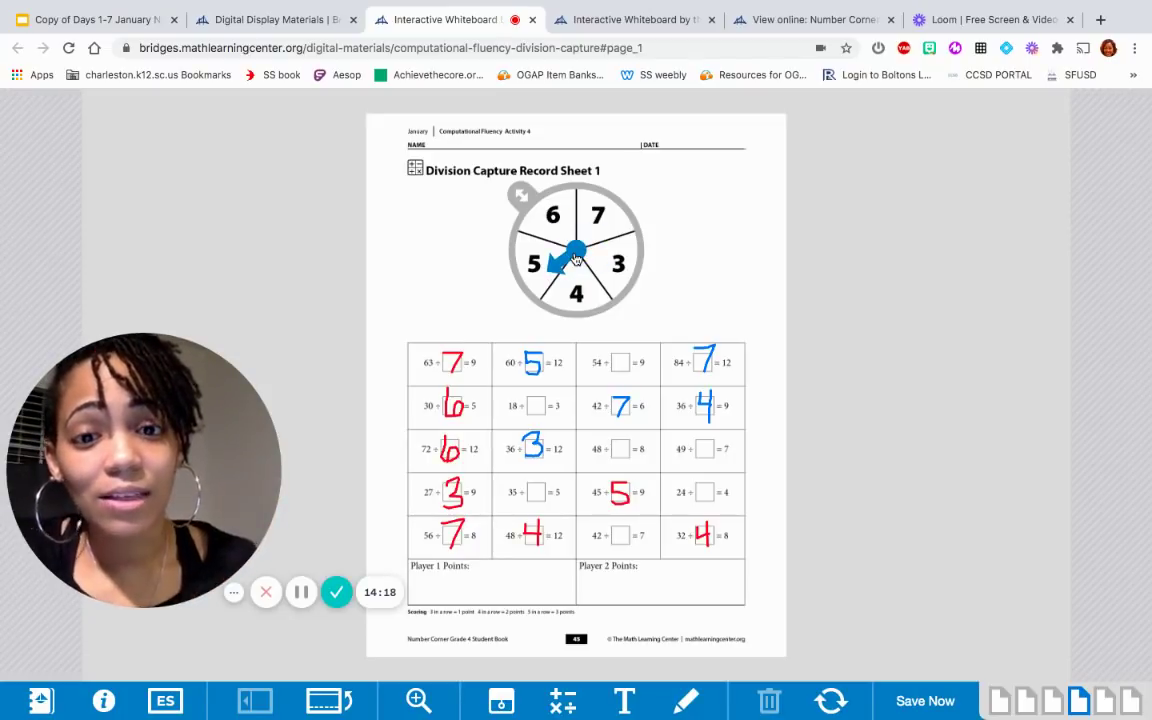
pyautogui.click(576, 252)
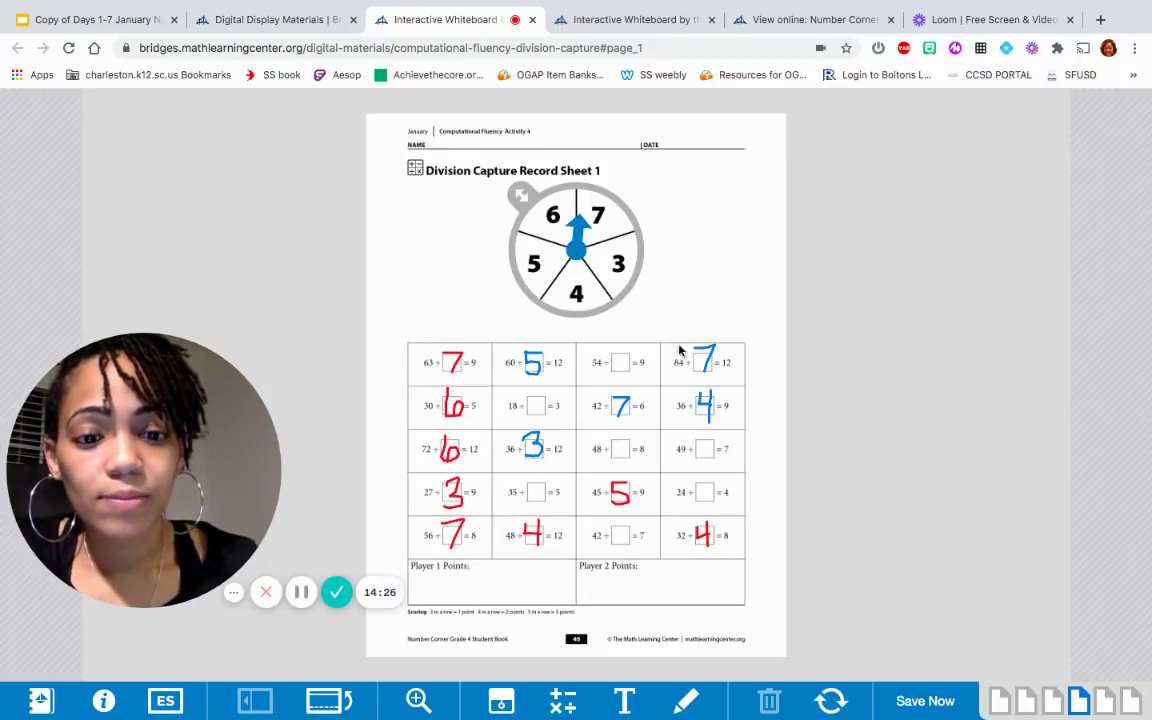
# - Write a red 7 in the 49 ÷ □ = 7 box with the red marker, then spin twice
pyautogui.click(690, 698)
pyautogui.click(1115, 193)
pyautogui.moveTo(697, 438)
pyautogui.mouseDown()
pyautogui.moveTo(714, 440)
pyautogui.moveTo(704, 469)
pyautogui.mouseUp()
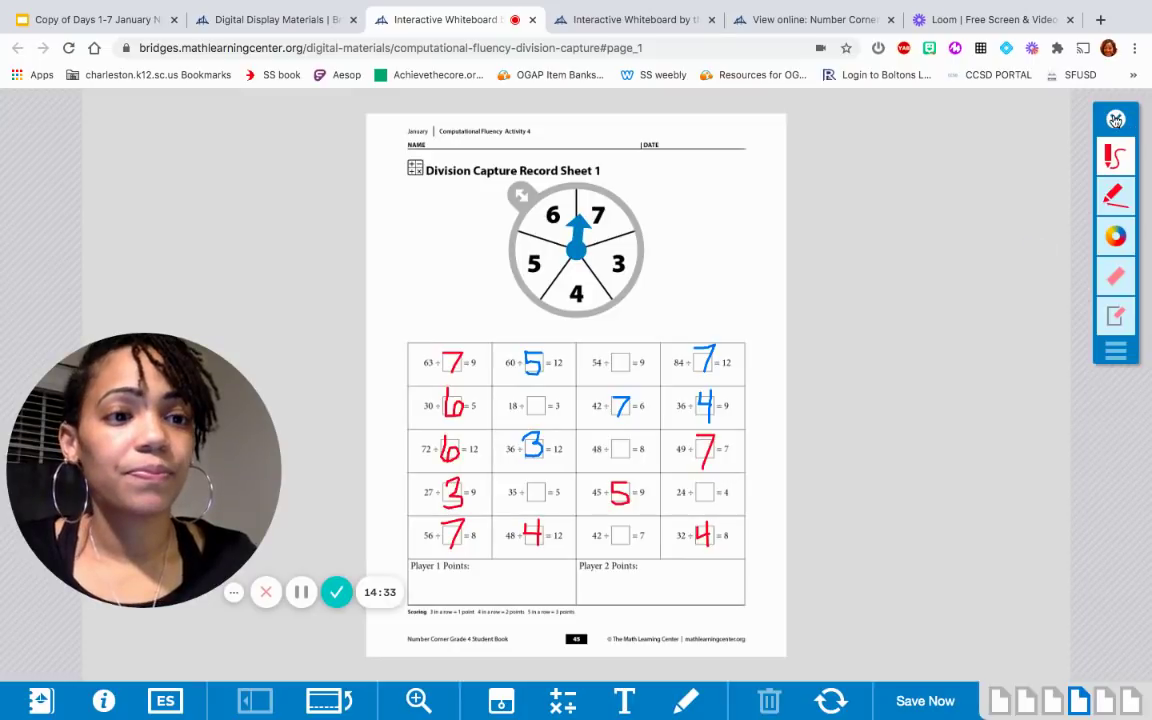
pyautogui.click(1113, 119)
pyautogui.click(572, 251)
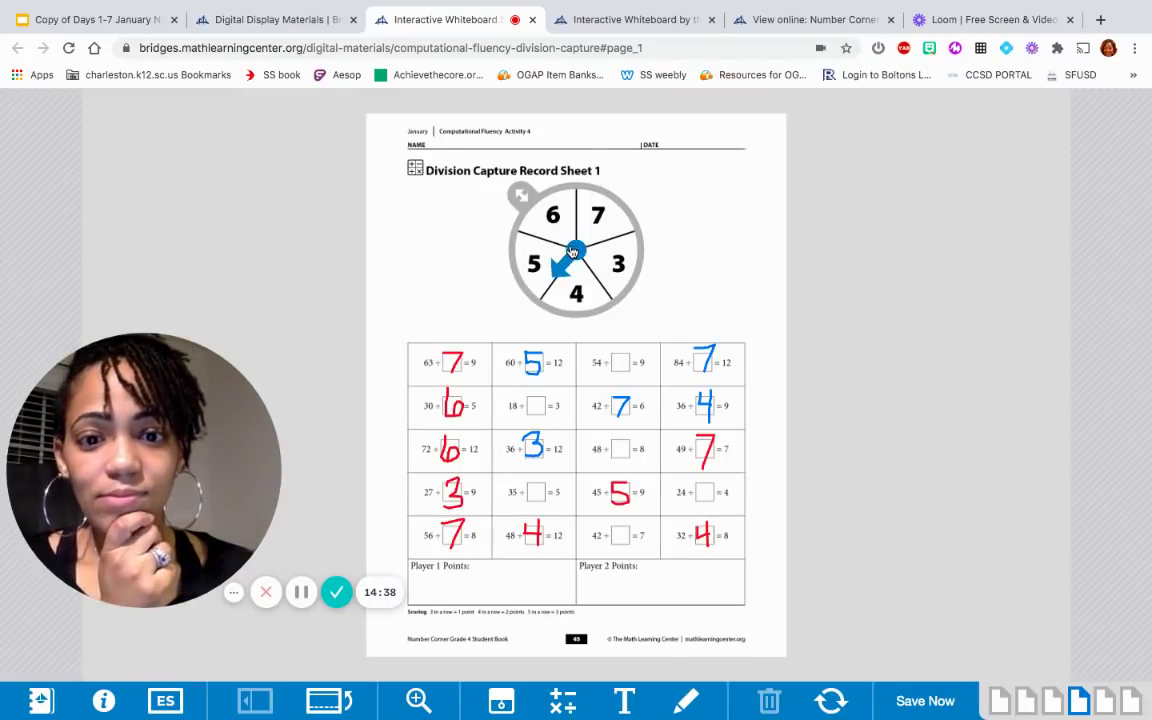
pyautogui.click(572, 251)
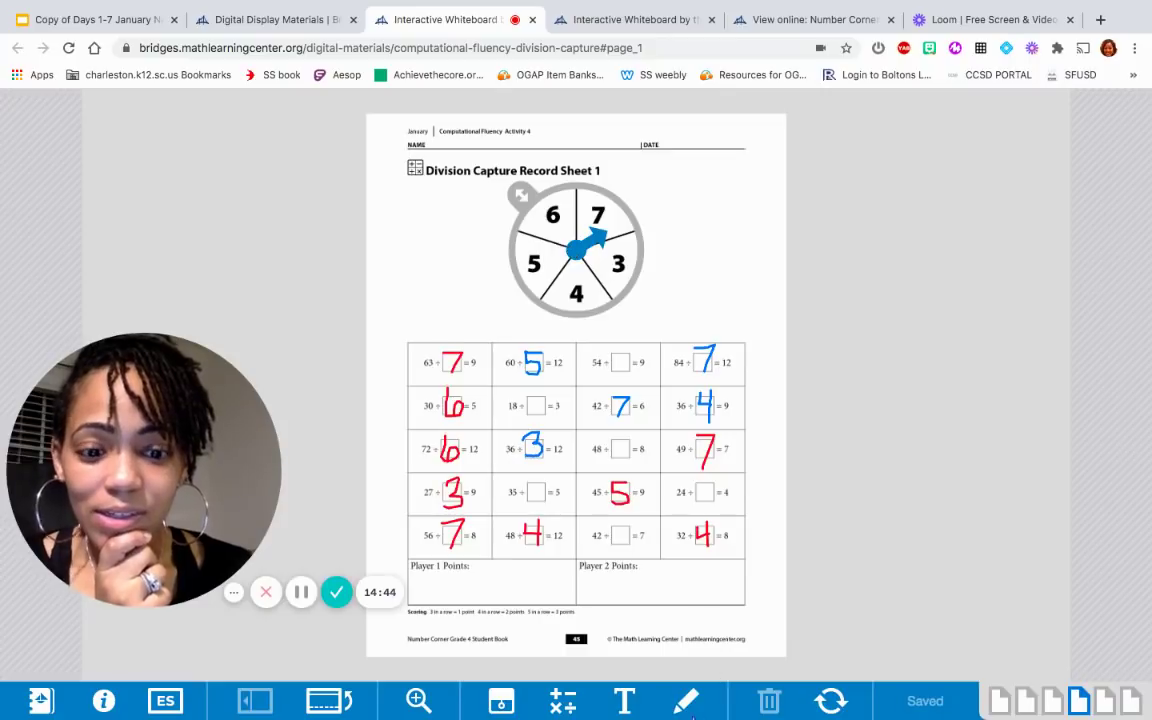
# - Write a red 7 in the 35 ÷ □ = 5 box and spin twice more
pyautogui.click(686, 700)
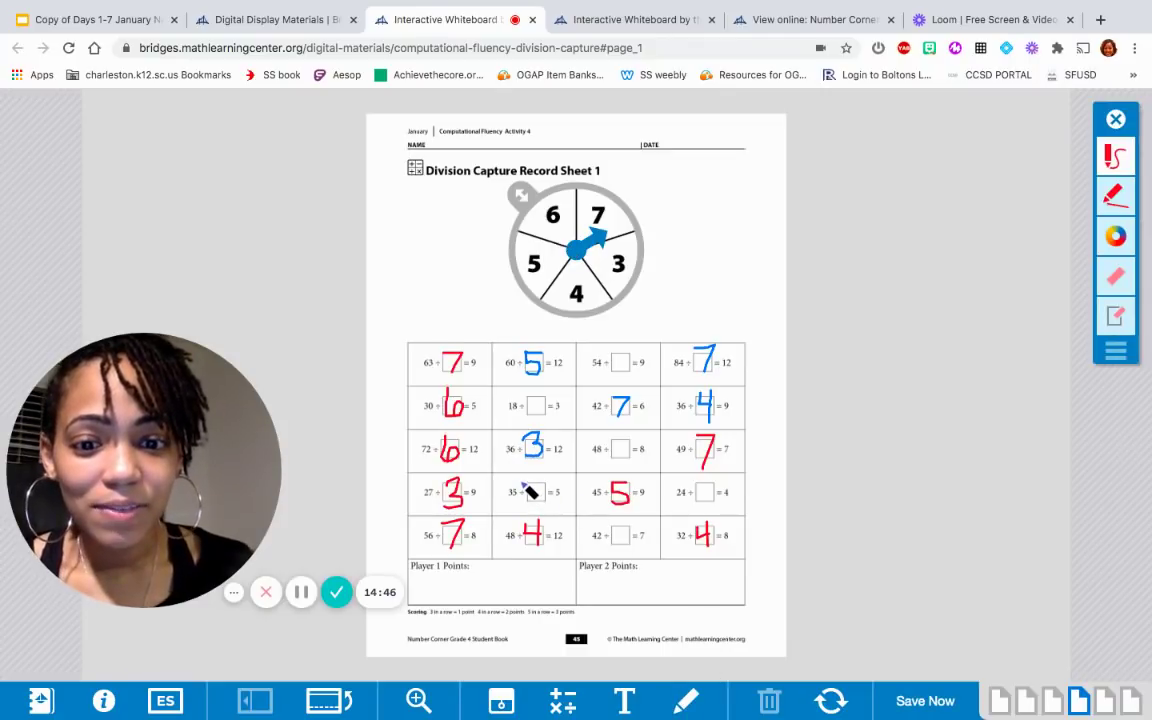
pyautogui.moveTo(522, 484); pyautogui.dragTo(545, 500)
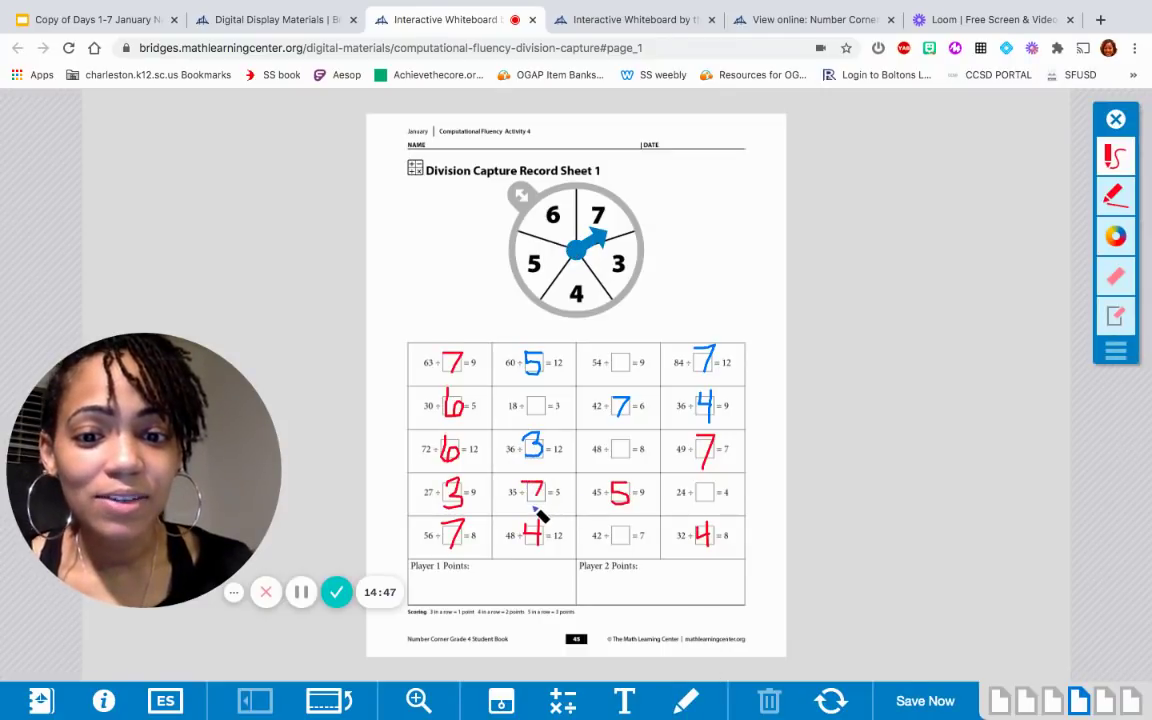
pyautogui.click(1116, 120)
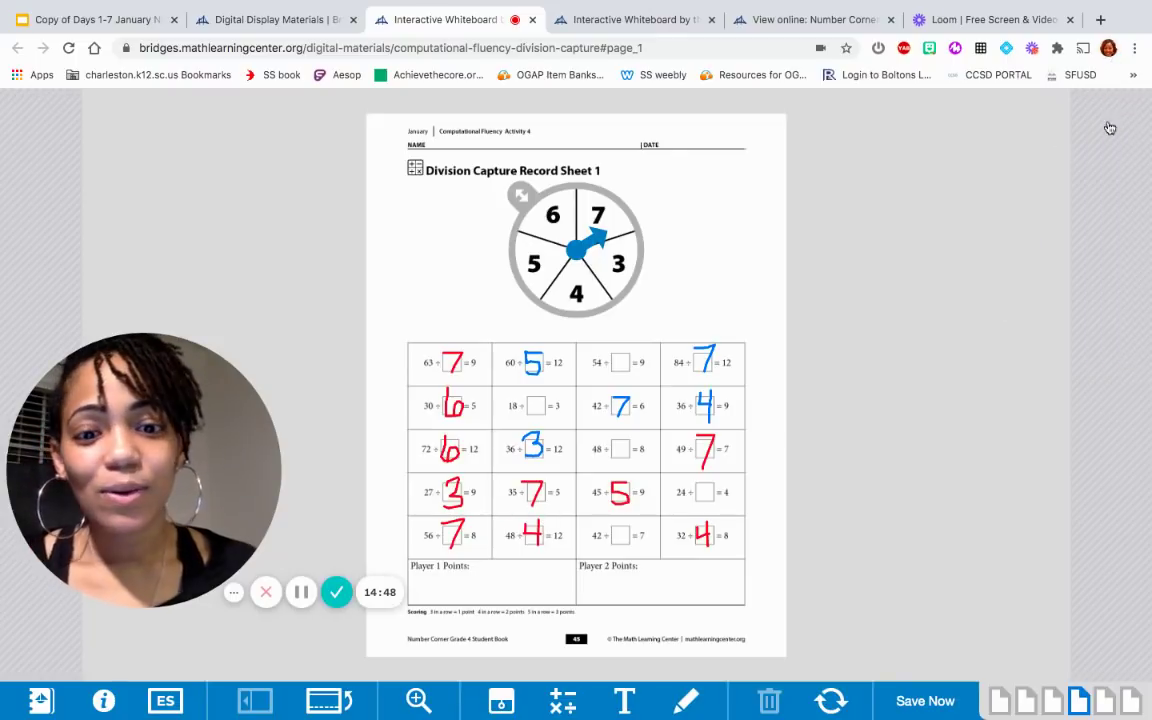
pyautogui.click(577, 259)
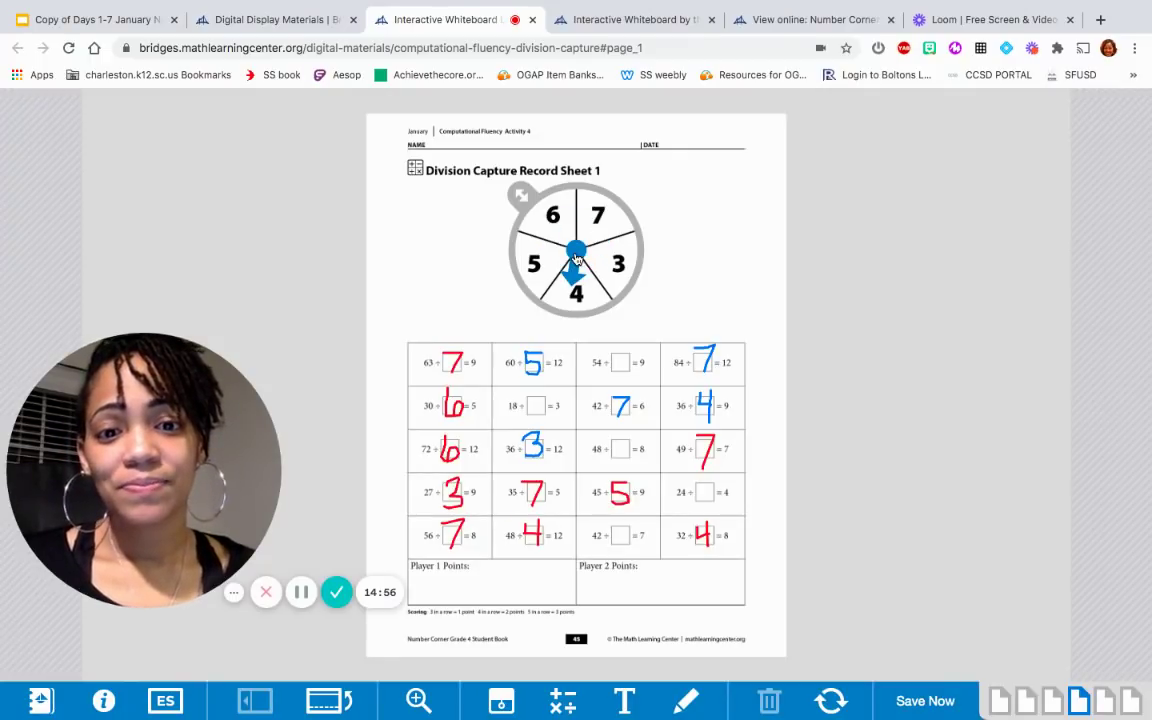
pyautogui.click(577, 259)
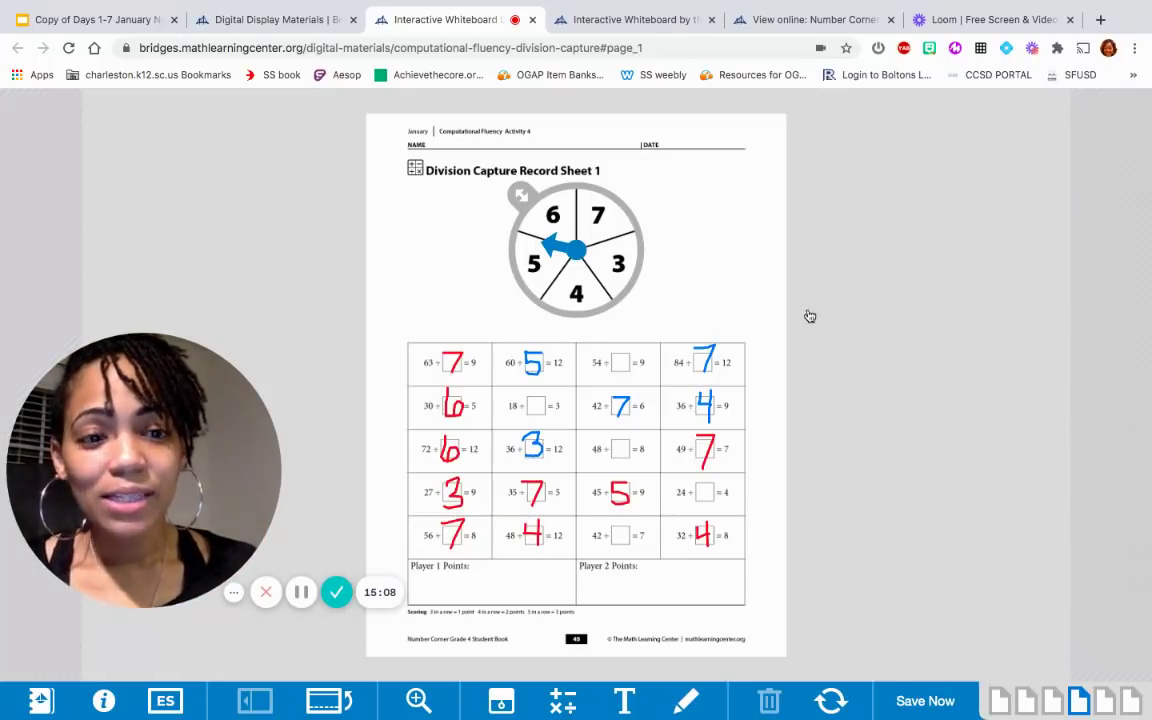
# - Circle the red first column and the red 3-7-5 row
pyautogui.click(686, 700)
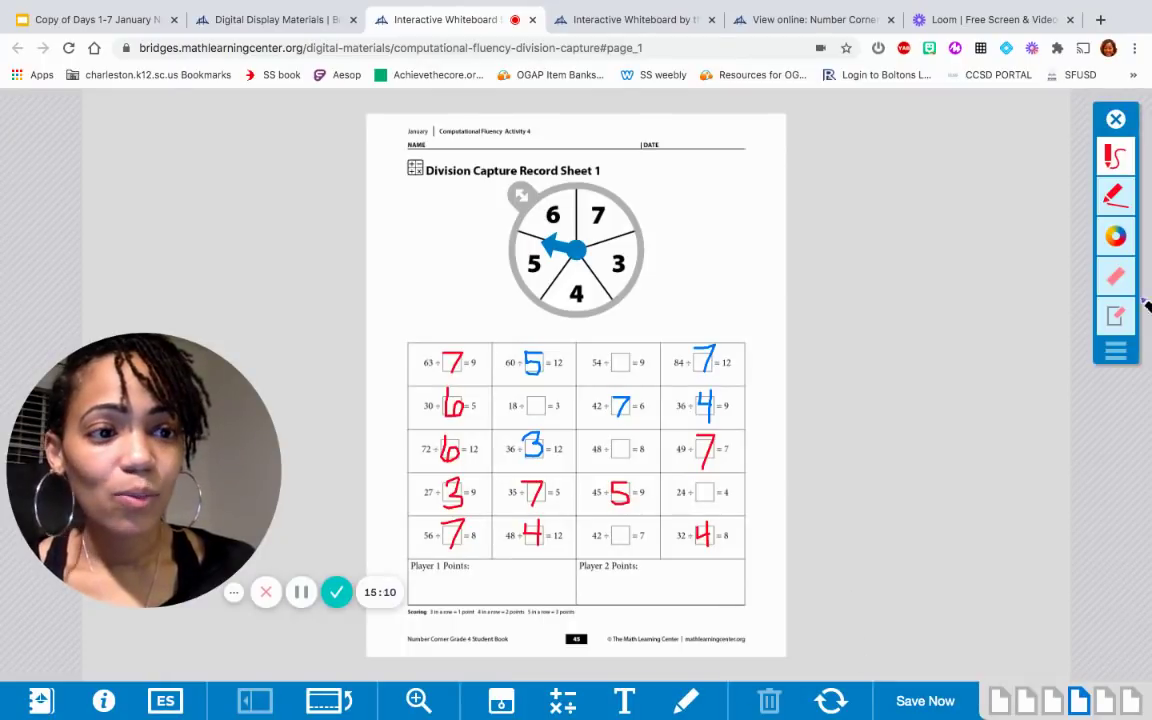
pyautogui.moveTo(484, 350)
pyautogui.mouseDown()
pyautogui.moveTo(484, 372)
pyautogui.moveTo(427, 445)
pyautogui.moveTo(427, 527)
pyautogui.moveTo(450, 571)
pyautogui.moveTo(484, 540)
pyautogui.moveTo(490, 390)
pyautogui.mouseUp()
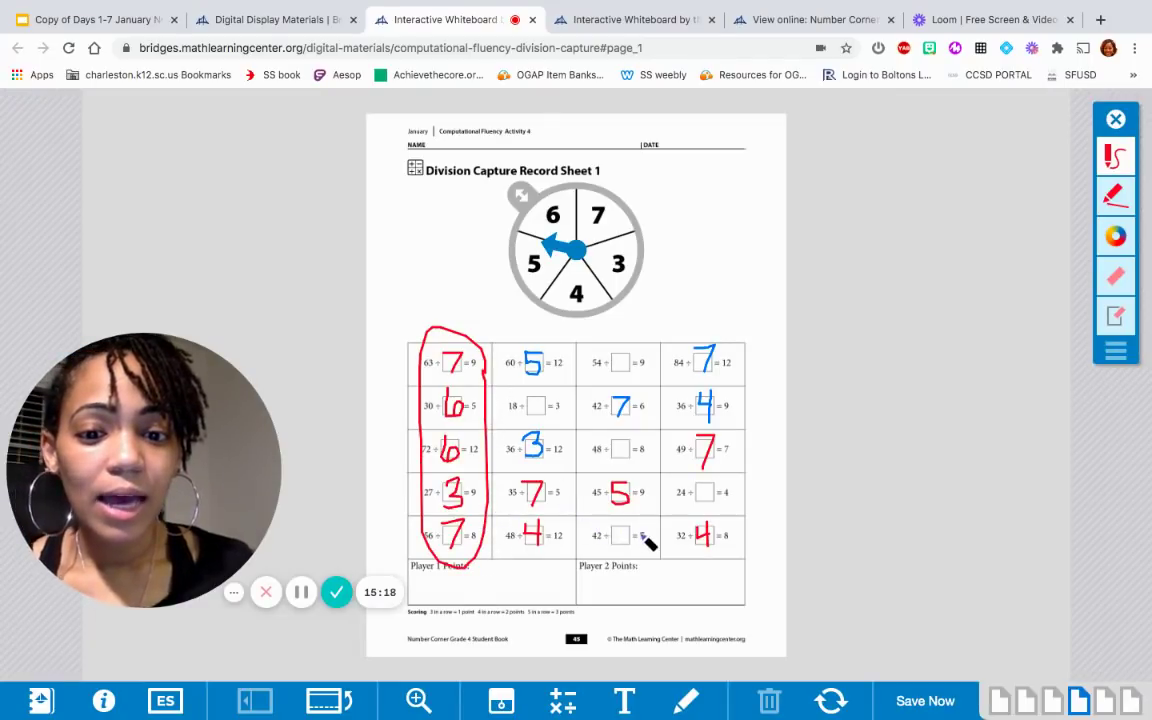
pyautogui.moveTo(556, 477); pyautogui.dragTo(427, 474)
# - Loop the red diagonal and write 5 under Player 1 Points
pyautogui.moveTo(488, 519)
pyautogui.mouseDown()
pyautogui.moveTo(598, 523)
pyautogui.moveTo(645, 510)
pyautogui.moveTo(656, 488)
pyautogui.moveTo(643, 483)
pyautogui.mouseUp()
pyautogui.moveTo(683, 431)
pyautogui.mouseDown()
pyautogui.moveTo(695, 427)
pyautogui.moveTo(505, 548)
pyautogui.moveTo(515, 560)
pyautogui.mouseUp()
pyautogui.moveTo(615, 535)
pyautogui.mouseDown()
pyautogui.moveTo(746, 450)
pyautogui.moveTo(712, 432)
pyautogui.mouseUp()
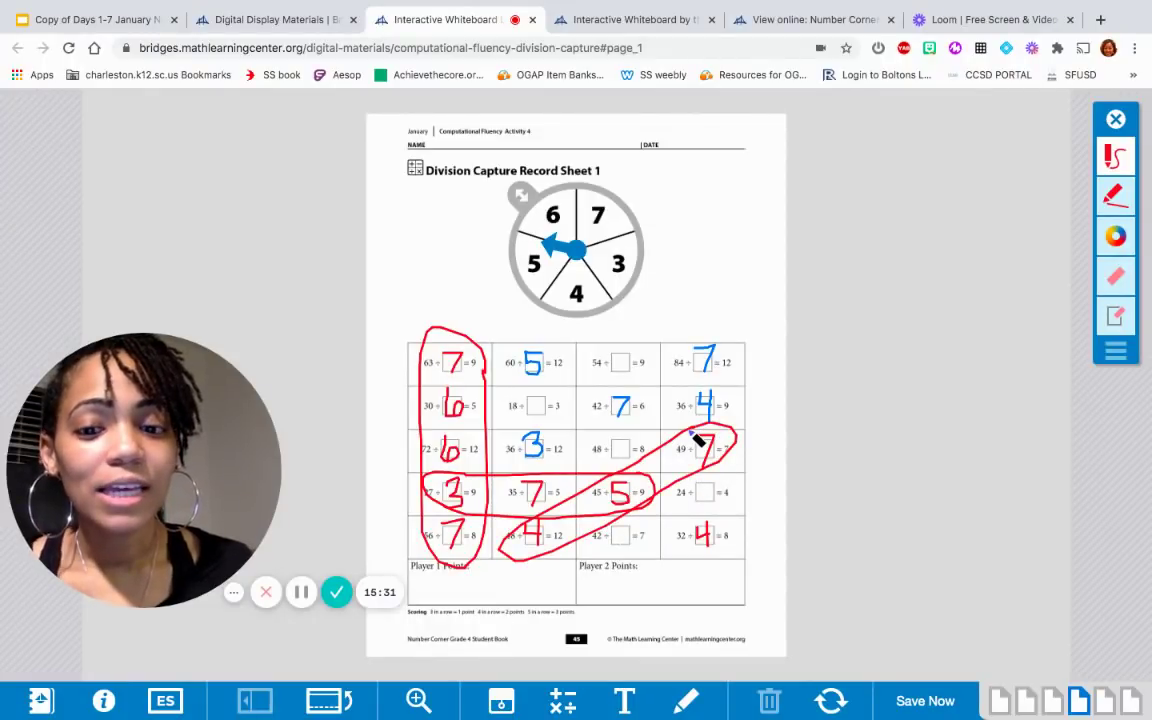
pyautogui.moveTo(502, 571)
pyautogui.mouseDown()
pyautogui.moveTo(516, 578)
pyautogui.moveTo(503, 584)
pyautogui.moveTo(519, 570)
pyautogui.moveTo(501, 603)
pyautogui.mouseUp()
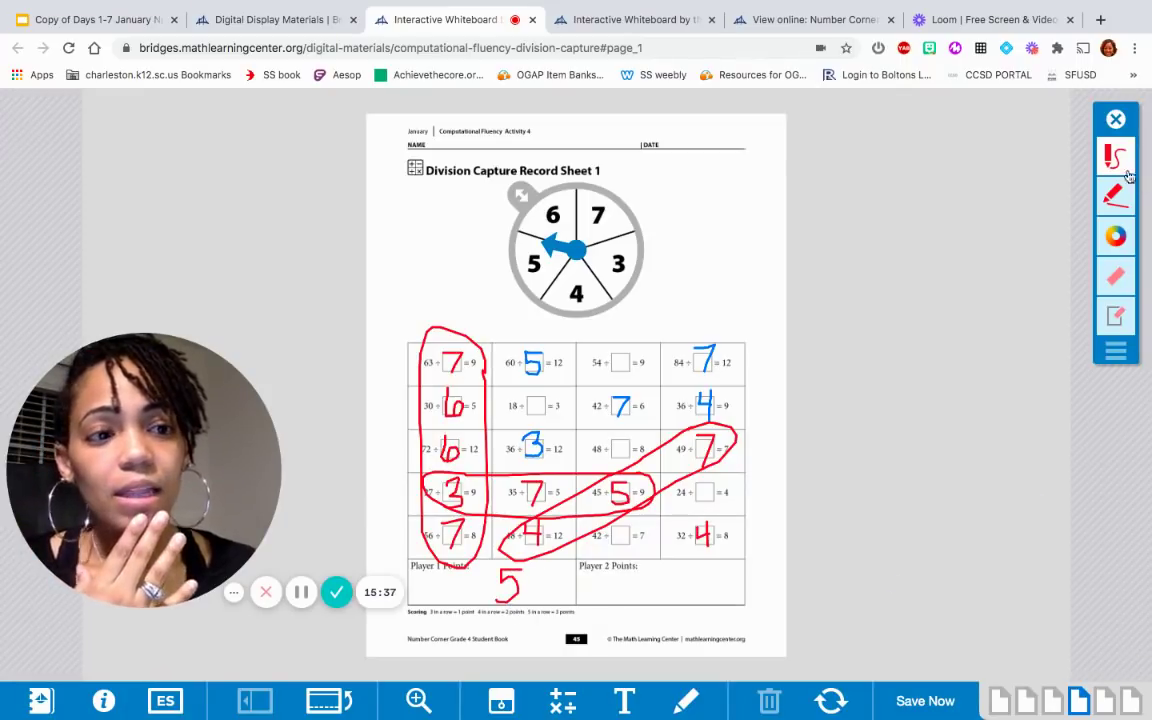
# - In blue ink, loop the diagonal of 3, 7 and 7 and write 1 under Player 2 Points
pyautogui.click(1118, 236)
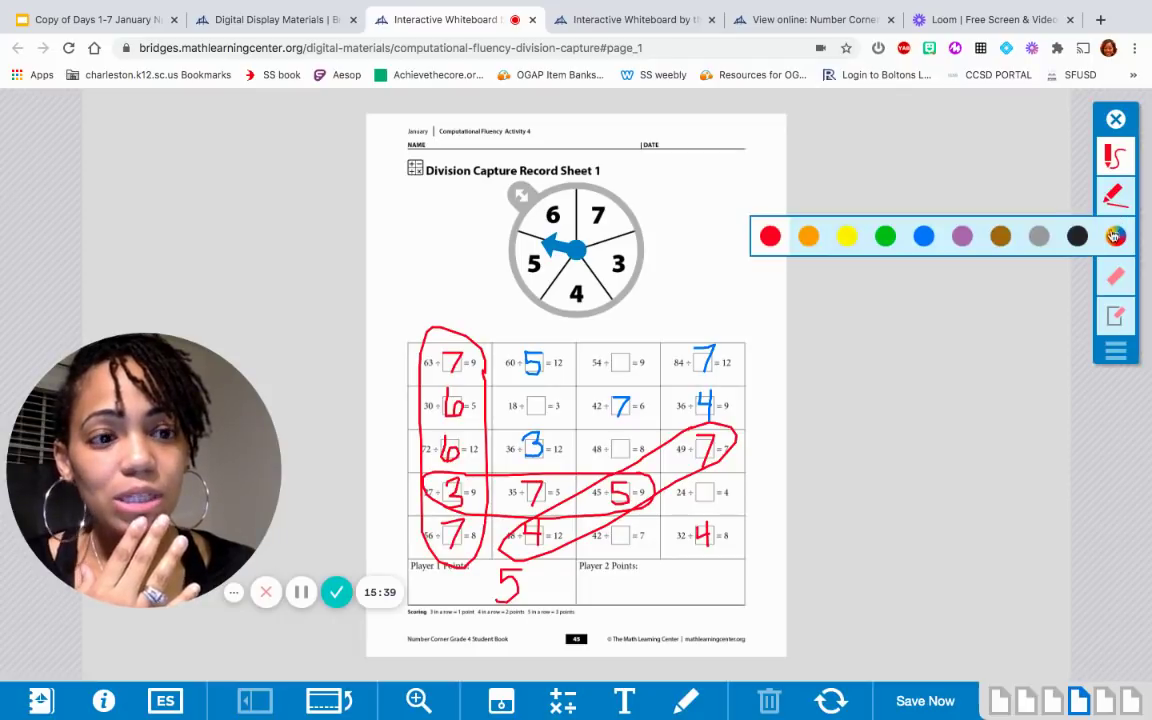
pyautogui.click(920, 234)
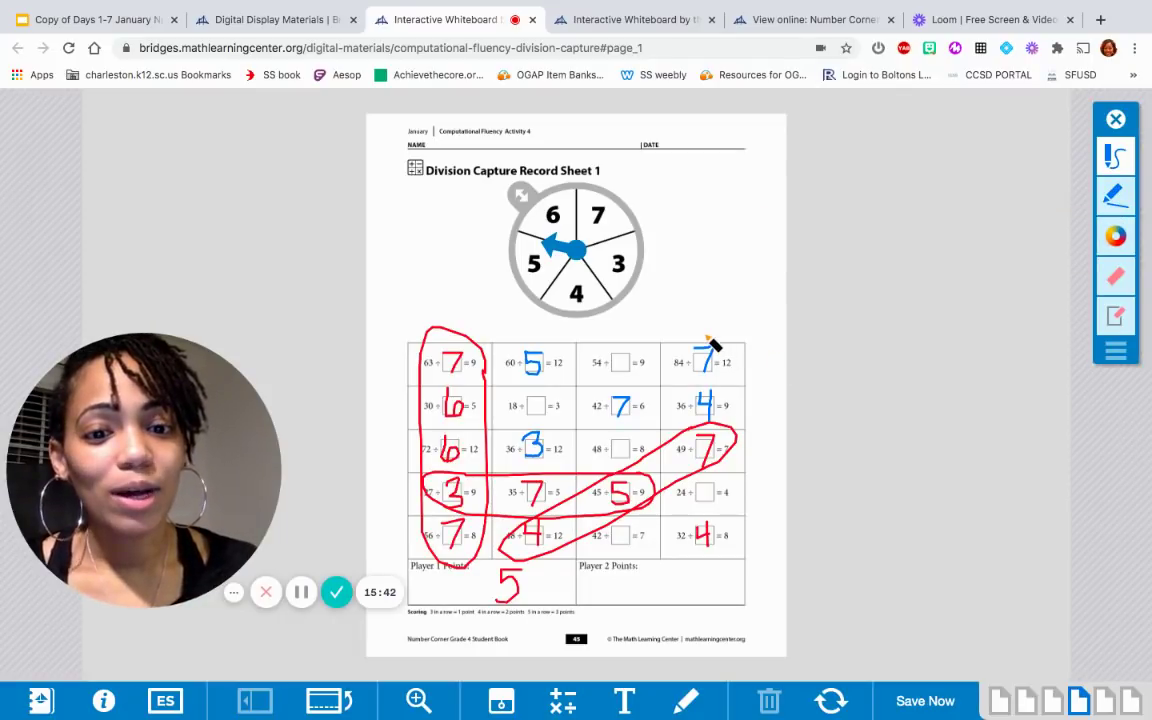
pyautogui.moveTo(706, 335); pyautogui.dragTo(587, 388)
pyautogui.moveTo(530, 447)
pyautogui.mouseDown()
pyautogui.moveTo(514, 478)
pyautogui.moveTo(632, 420)
pyautogui.mouseUp()
pyautogui.moveTo(710, 397); pyautogui.dragTo(711, 342)
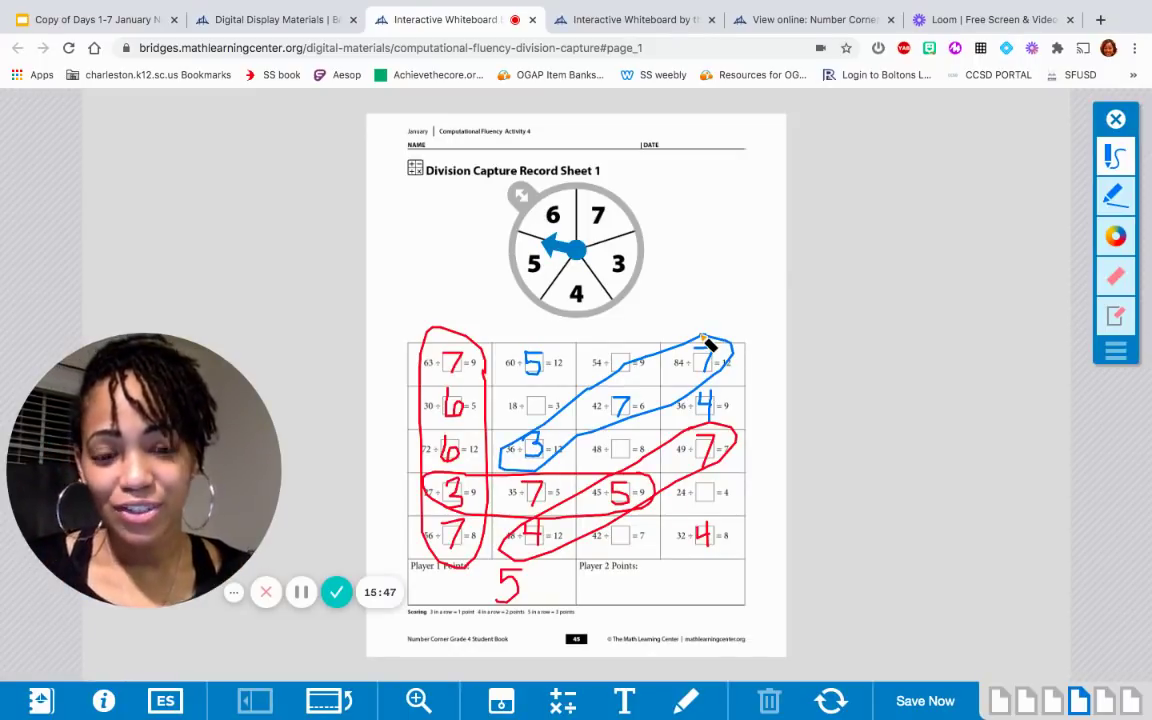
pyautogui.moveTo(639, 579); pyautogui.dragTo(640, 603)
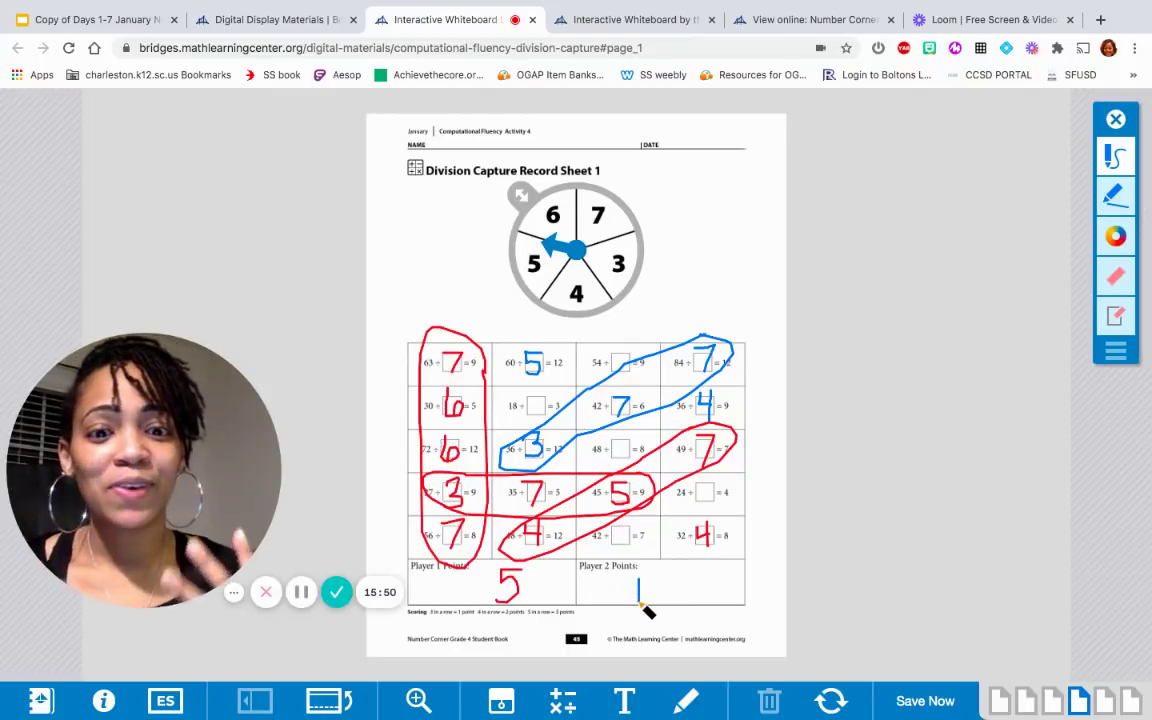